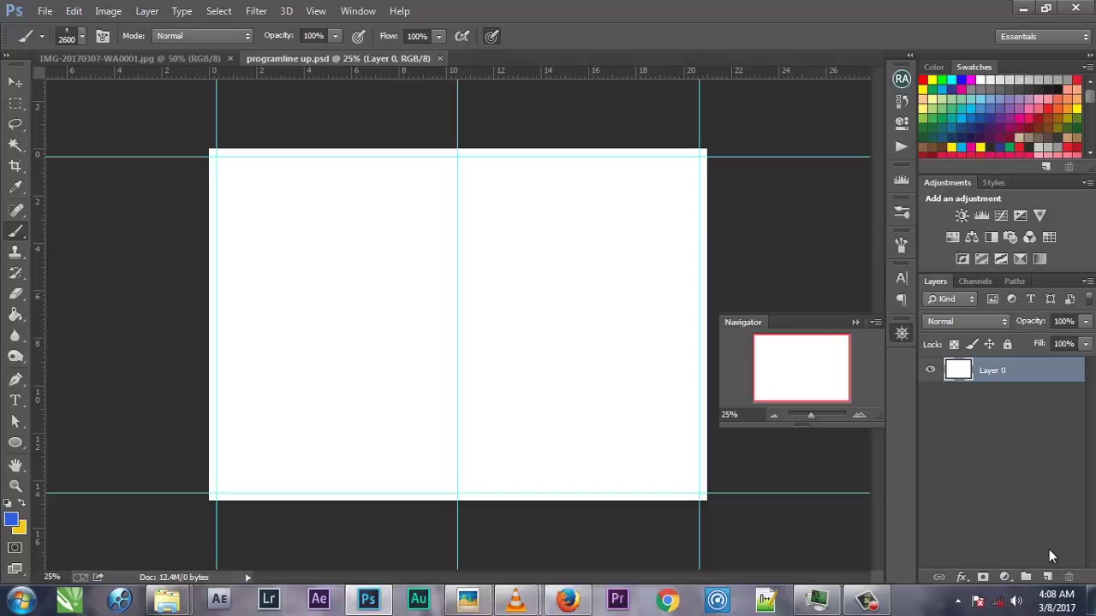
Step: Fill a new layer with blue and scale it to 50% width over the canvas's right half
{"action": "left_click", "coordinate": [1046, 575]}
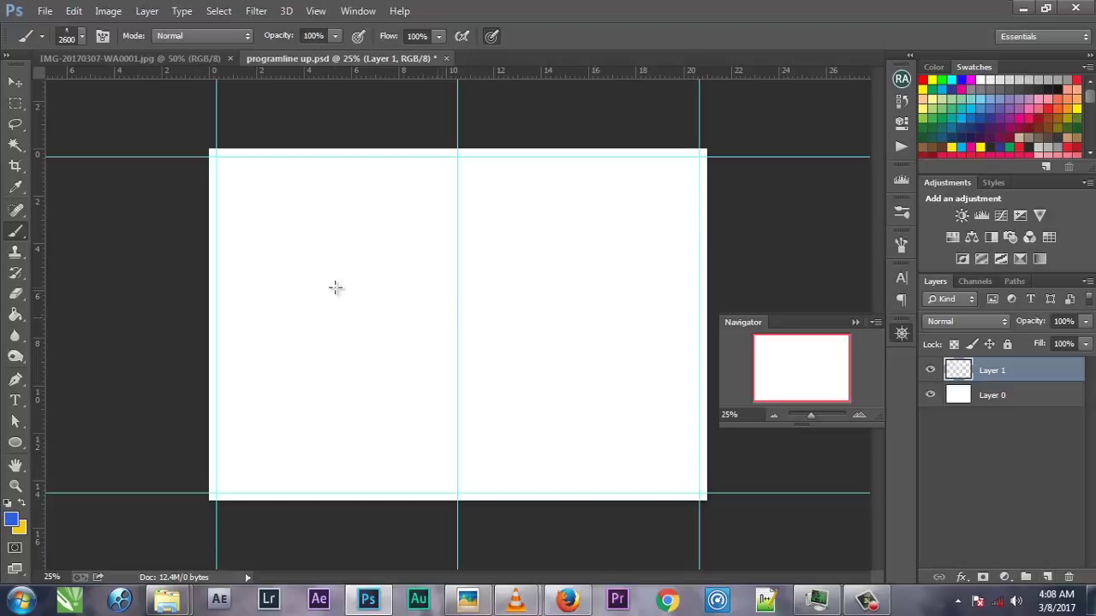
{"action": "left_click", "coordinate": [14, 315]}
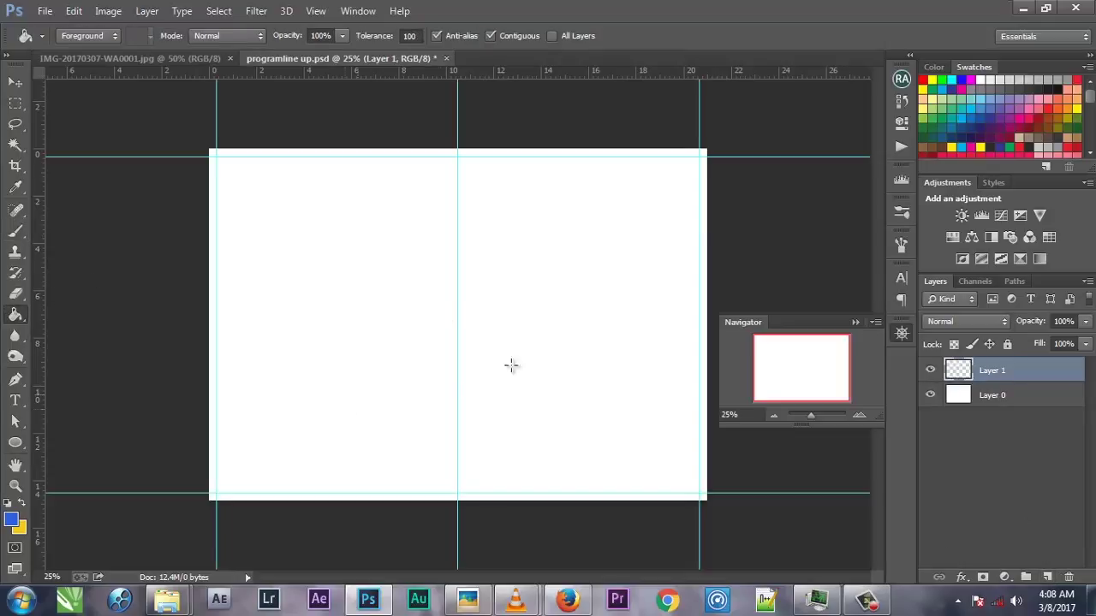
{"action": "left_click", "coordinate": [564, 370]}
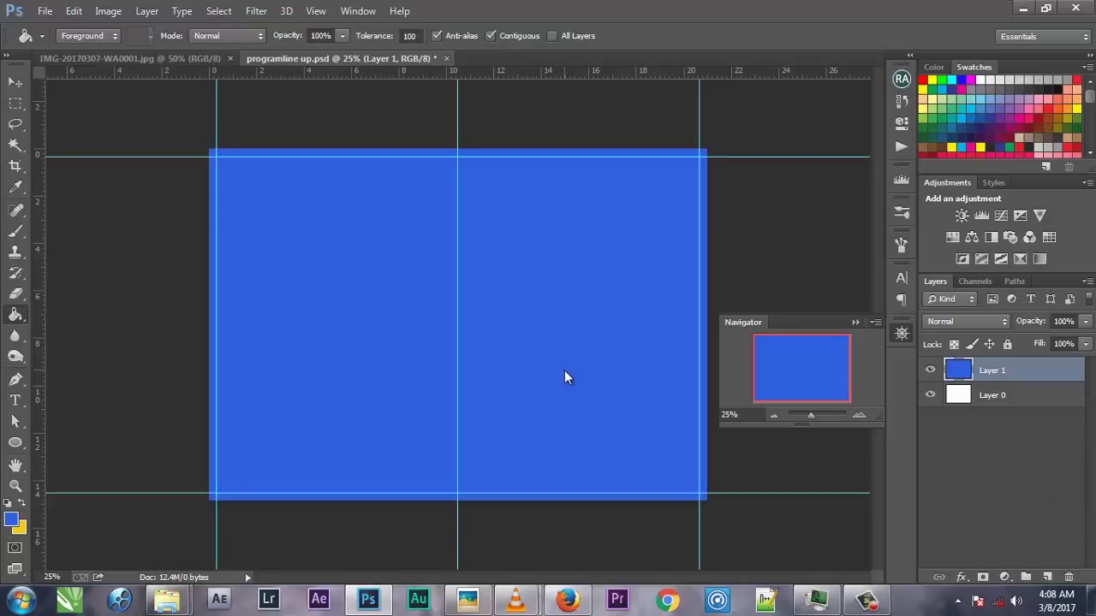
{"action": "left_click", "coordinate": [14, 82]}
{"action": "key", "text": "ctrl+t"}
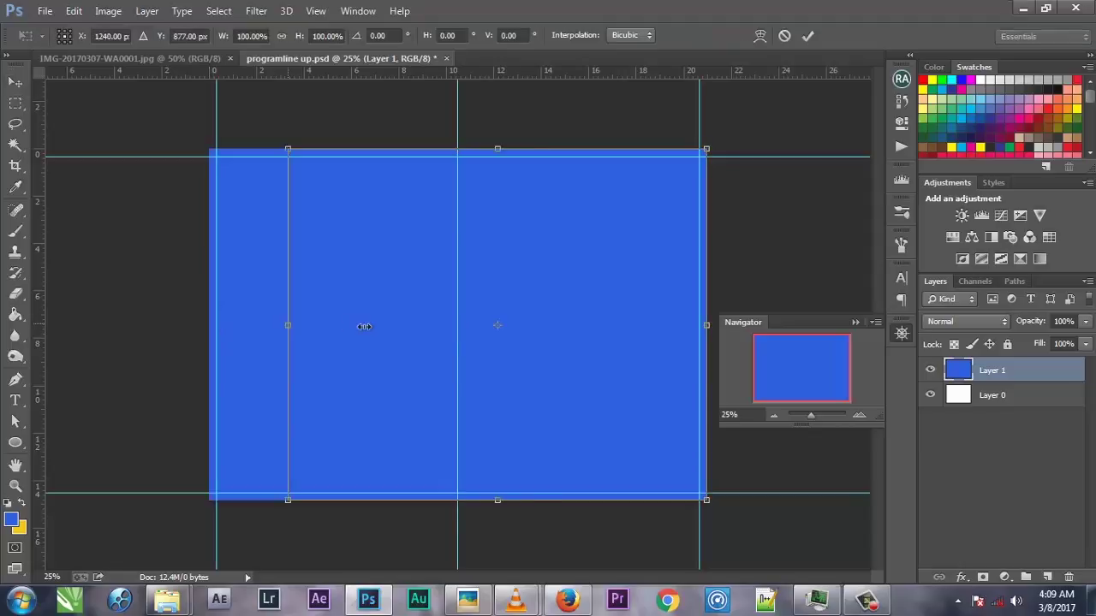
{"action": "left_click_drag", "start_coordinate": [364, 326], "coordinate": [458, 325]}
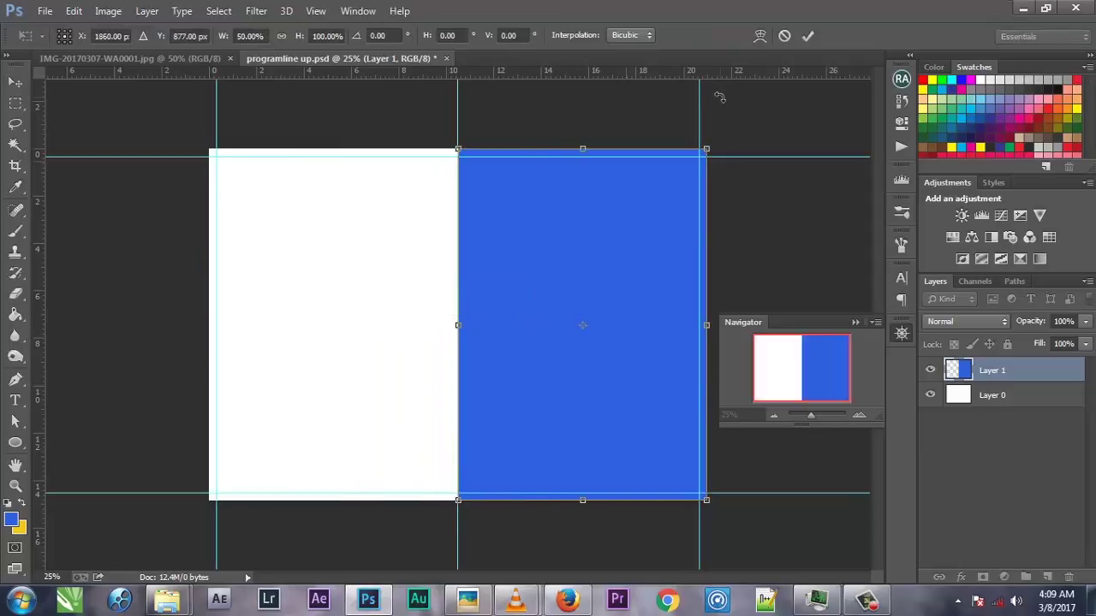
{"action": "left_click", "coordinate": [813, 36]}
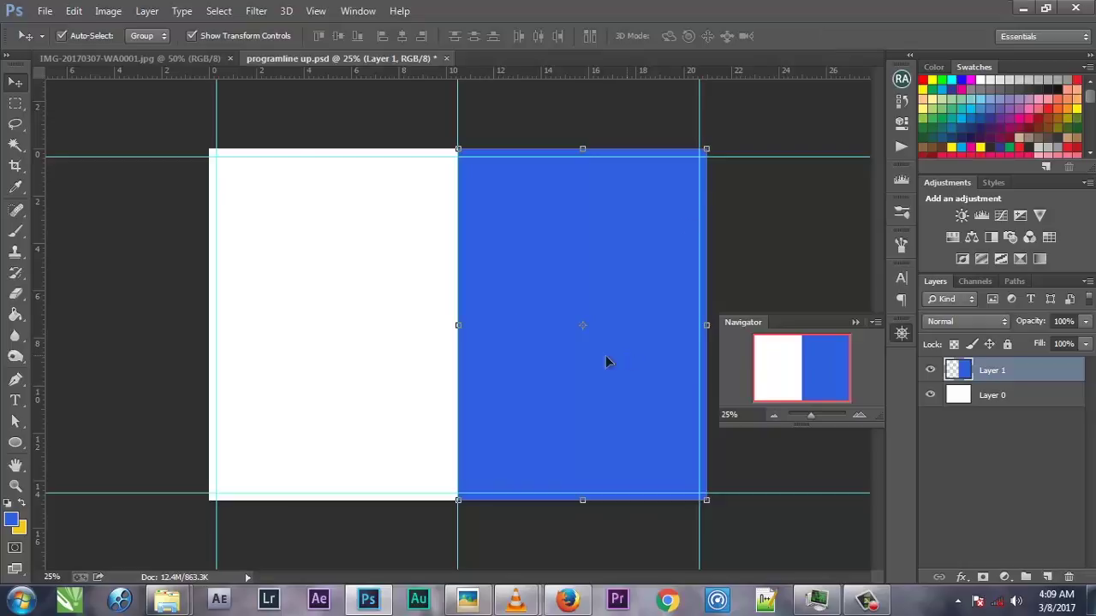
Step: Create a new blank A4 document
{"action": "left_click", "coordinate": [45, 11]}
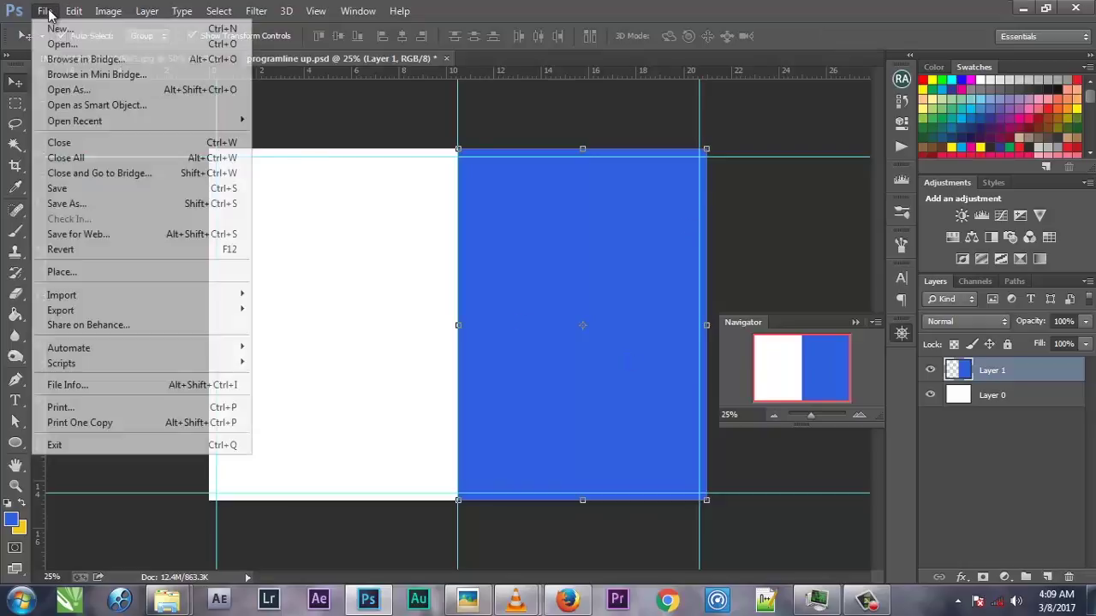
{"action": "left_click", "coordinate": [60, 28]}
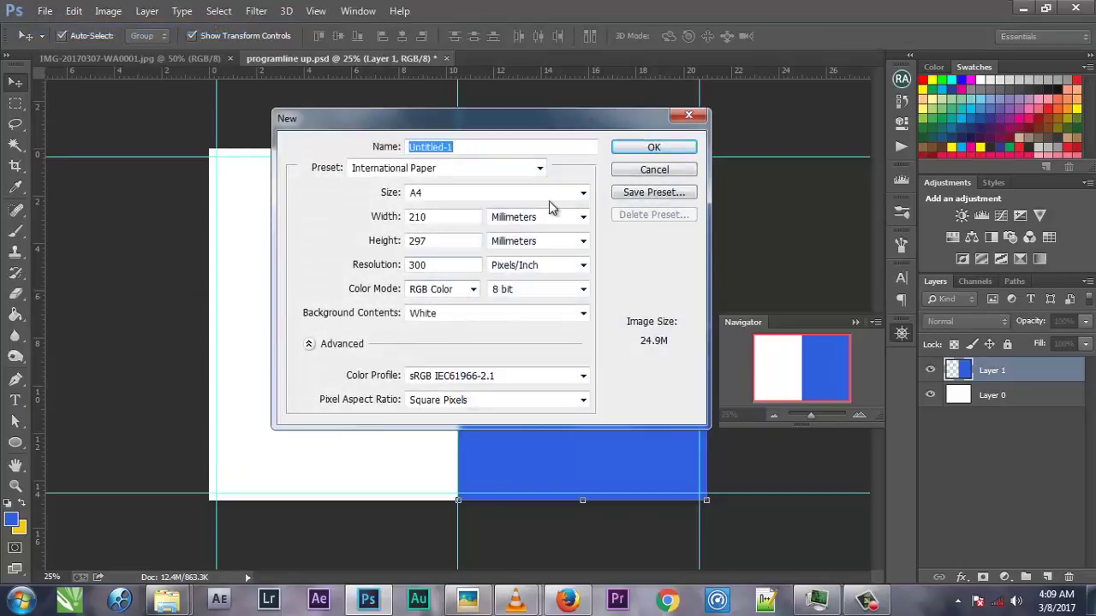
{"action": "left_click", "coordinate": [653, 148]}
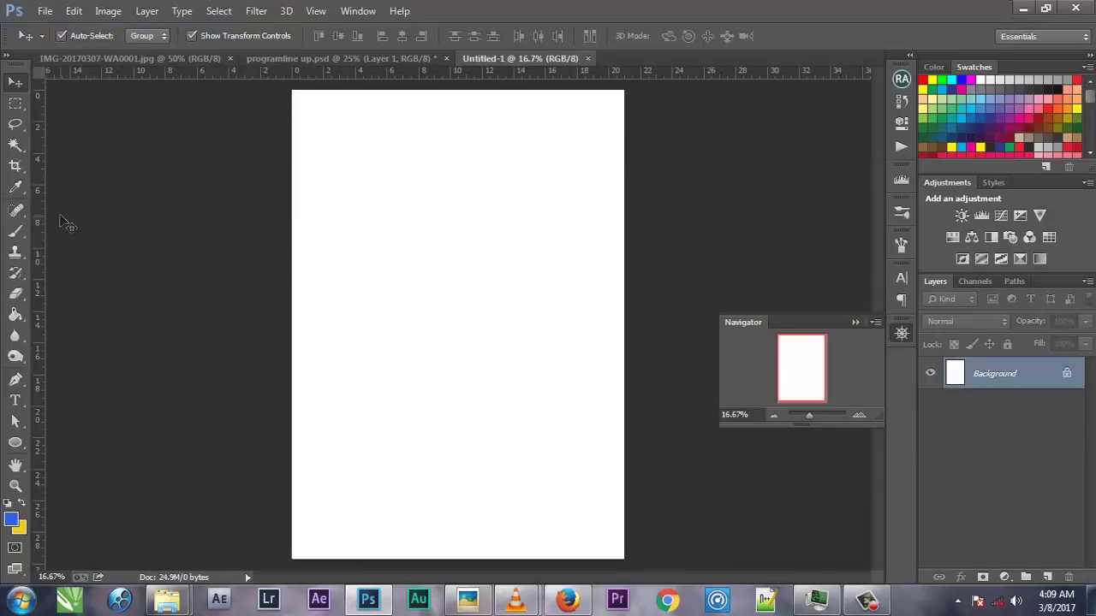
Step: Choose the 2500 swirl brush with a darker blue (#2b60de) foreground, and add an empty layer
{"action": "left_click", "coordinate": [14, 232]}
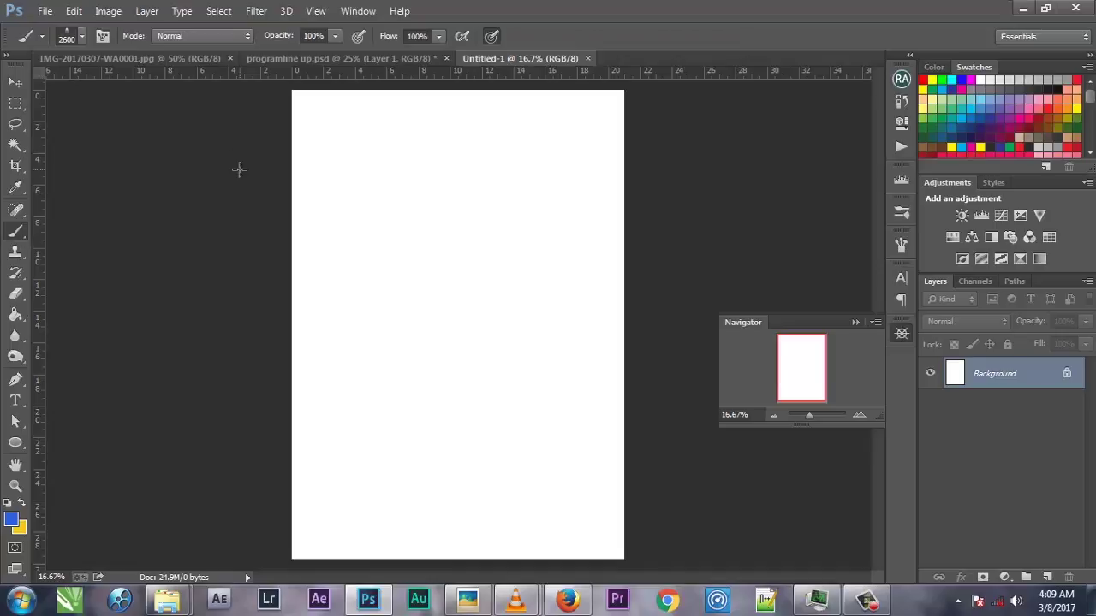
{"action": "left_click", "coordinate": [82, 37]}
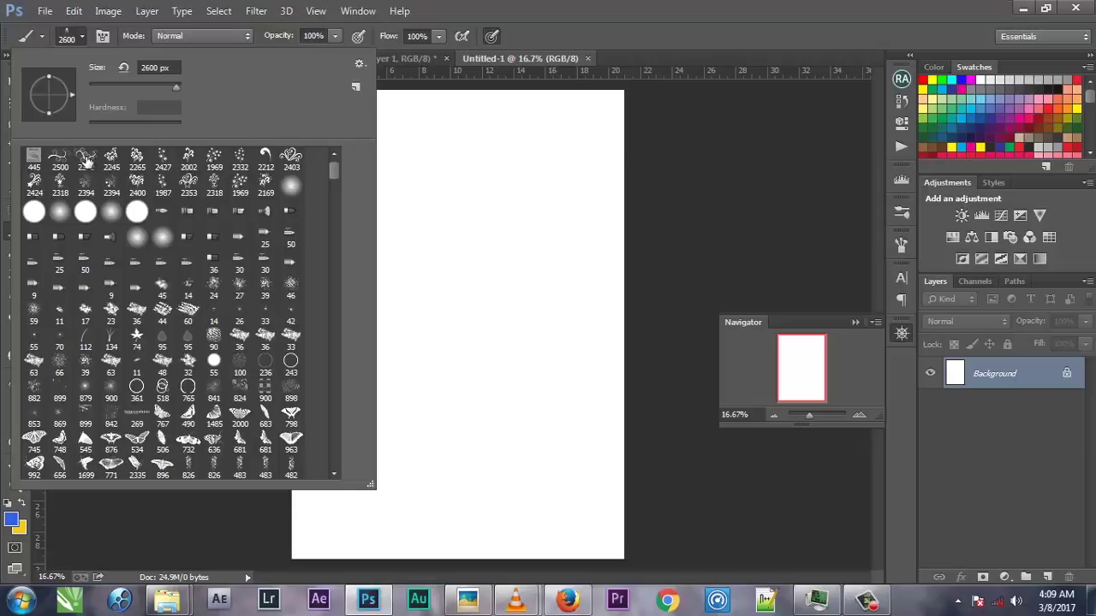
{"action": "double_click", "coordinate": [59, 161]}
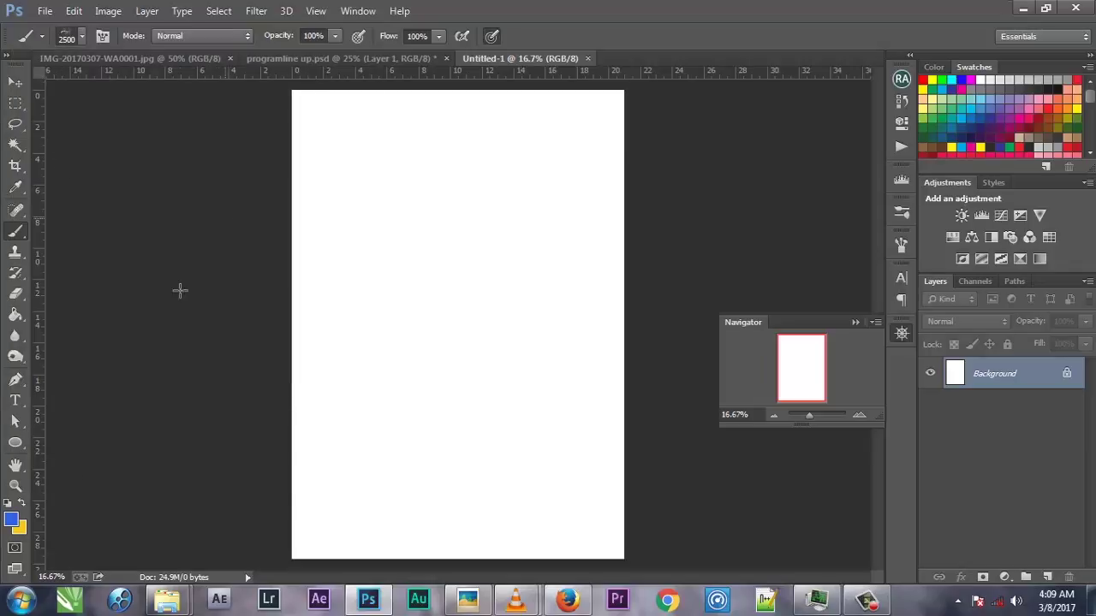
{"action": "left_click", "coordinate": [12, 519]}
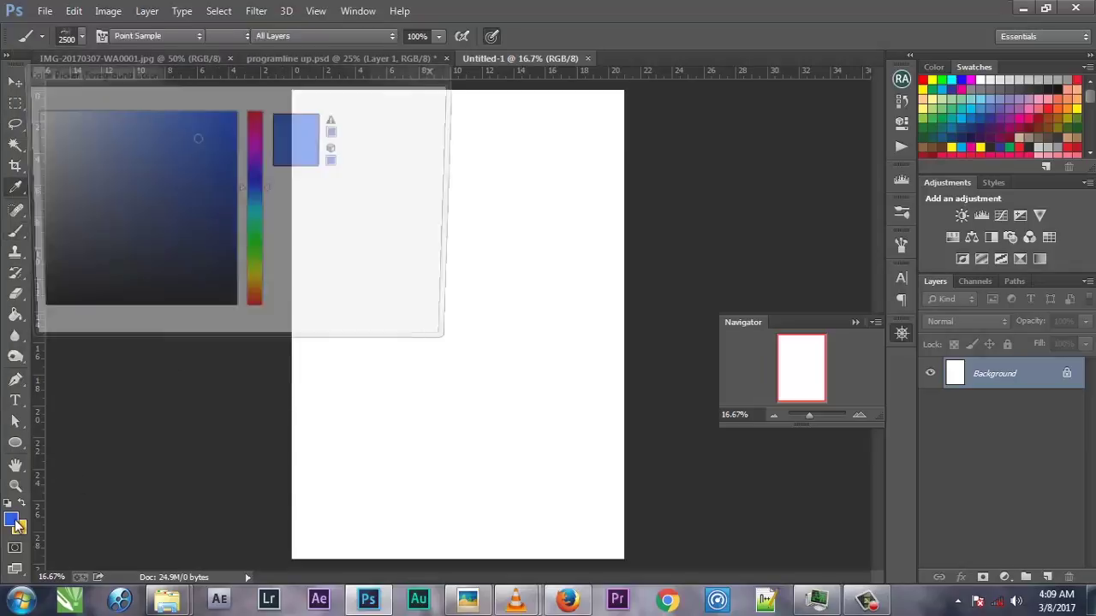
{"action": "left_click", "coordinate": [232, 190]}
{"action": "left_click", "coordinate": [415, 102]}
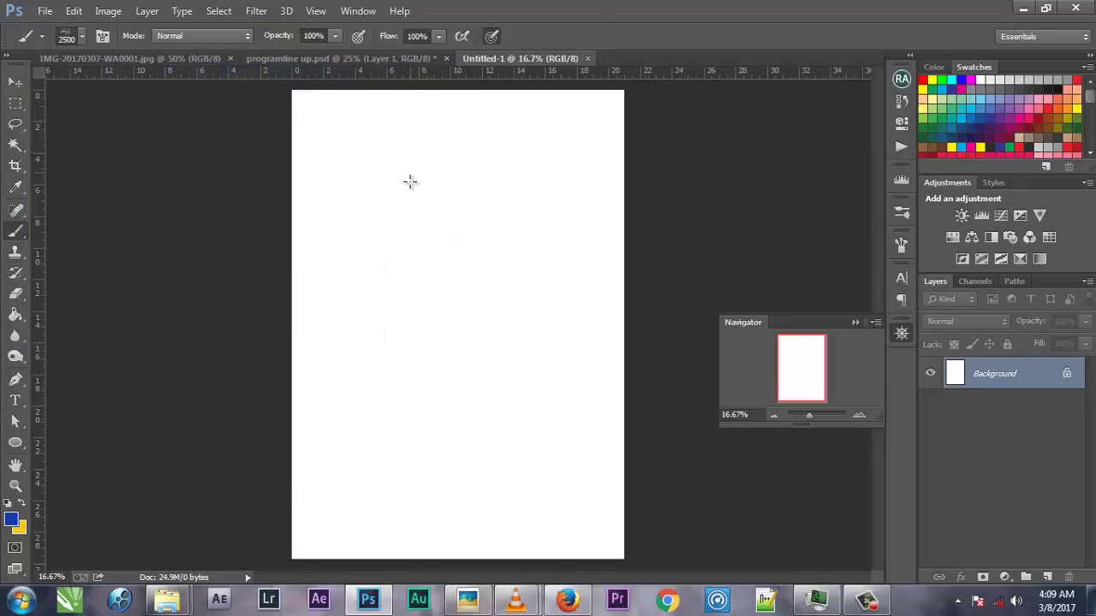
{"action": "left_click", "coordinate": [1048, 578]}
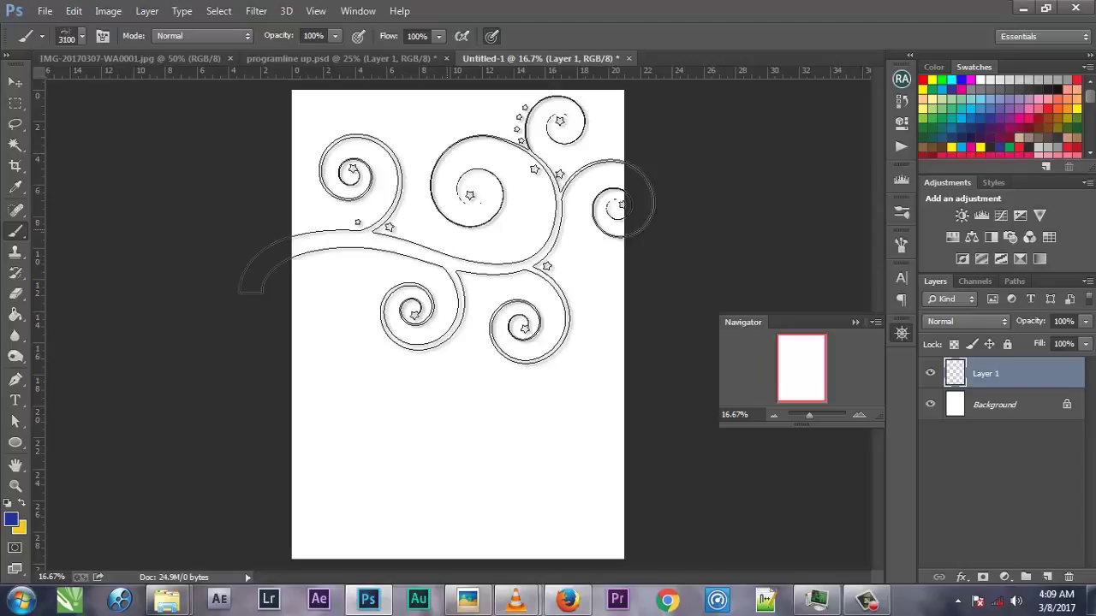
Step: Shrink the swirl brush to size 1800 and stamp the blue swirl-and-stars design on the upper page
{"action": "key", "text": "bracketleft"}
{"action": "key", "text": "bracketleft"}
{"action": "key", "text": "bracketleft"}
{"action": "key", "text": "bracketleft"}
{"action": "key", "text": "bracketleft"}
{"action": "key", "text": "bracketleft"}
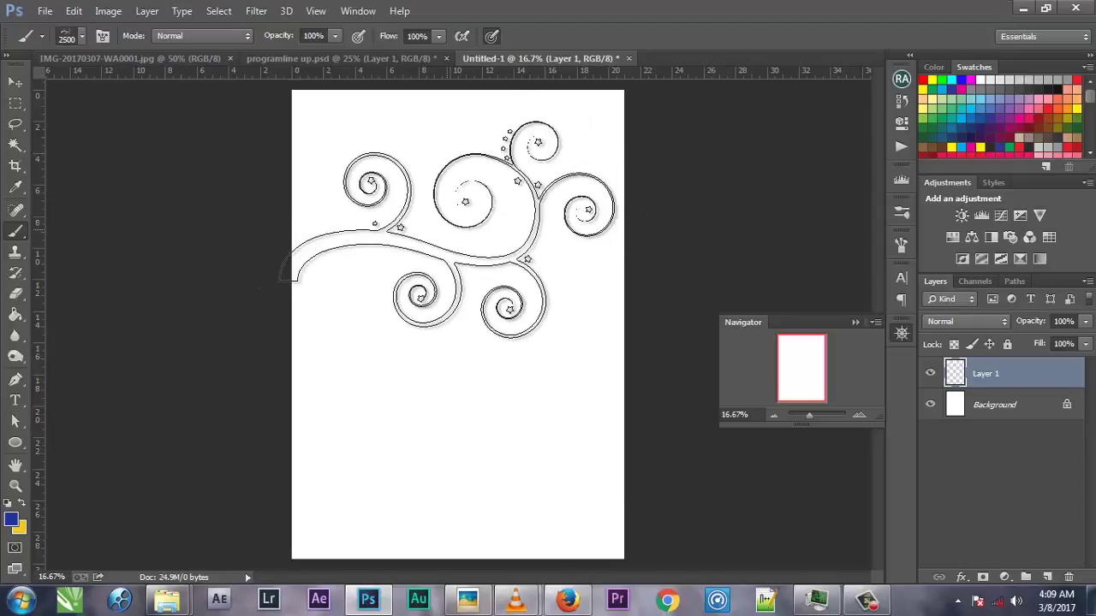
{"action": "key", "text": "bracketleft"}
{"action": "key", "text": "bracketleft"}
{"action": "key", "text": "bracketleft"}
{"action": "key", "text": "bracketleft"}
{"action": "key", "text": "bracketleft"}
{"action": "key", "text": "bracketleft"}
{"action": "key", "text": "bracketleft"}
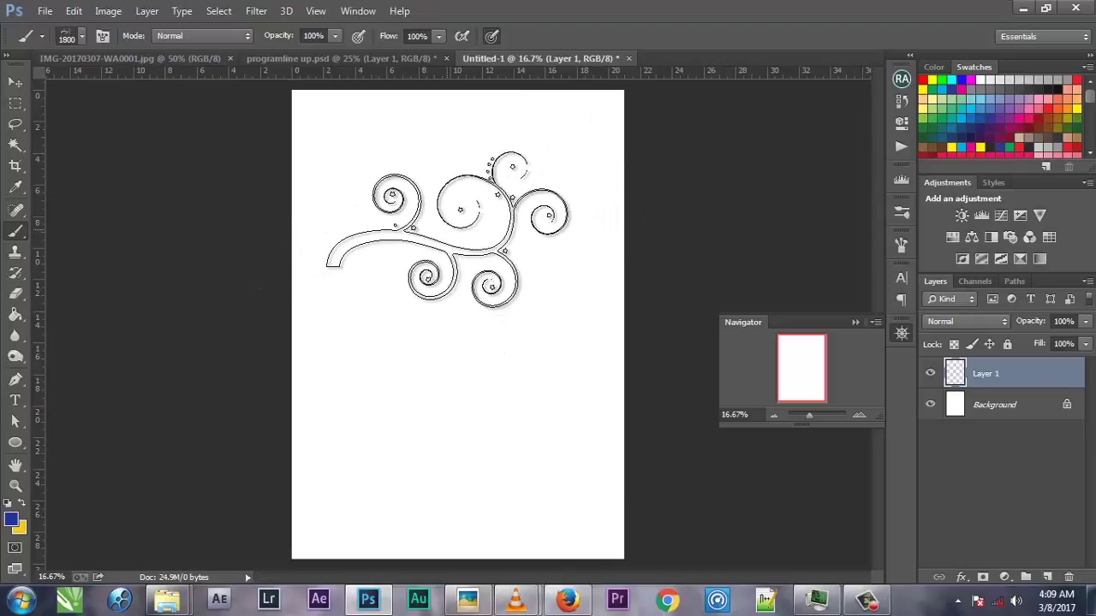
{"action": "left_click", "coordinate": [447, 229]}
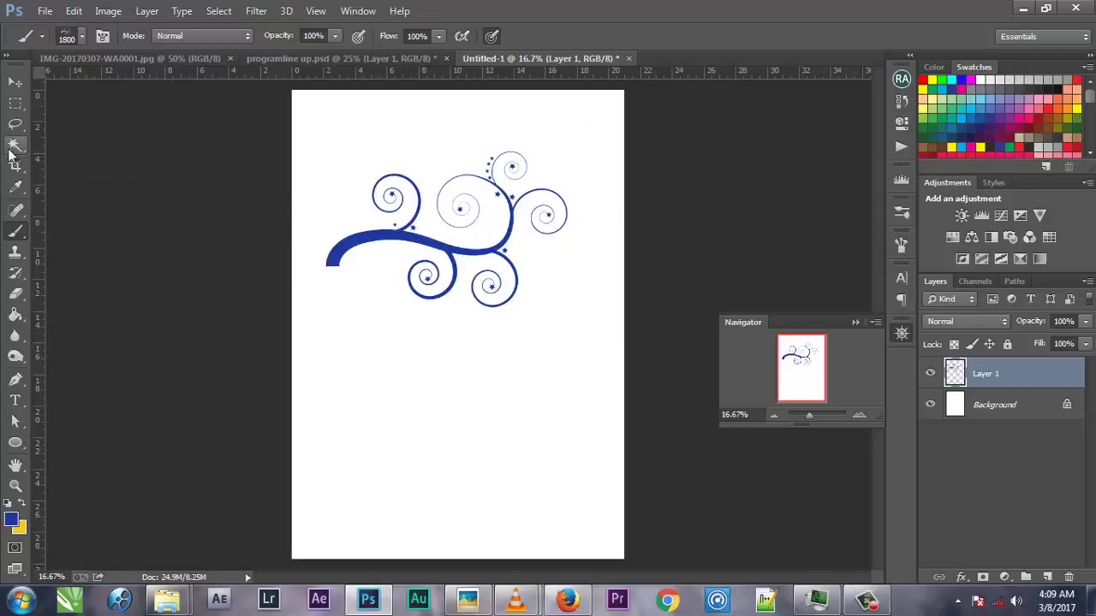
{"action": "left_click", "coordinate": [15, 82]}
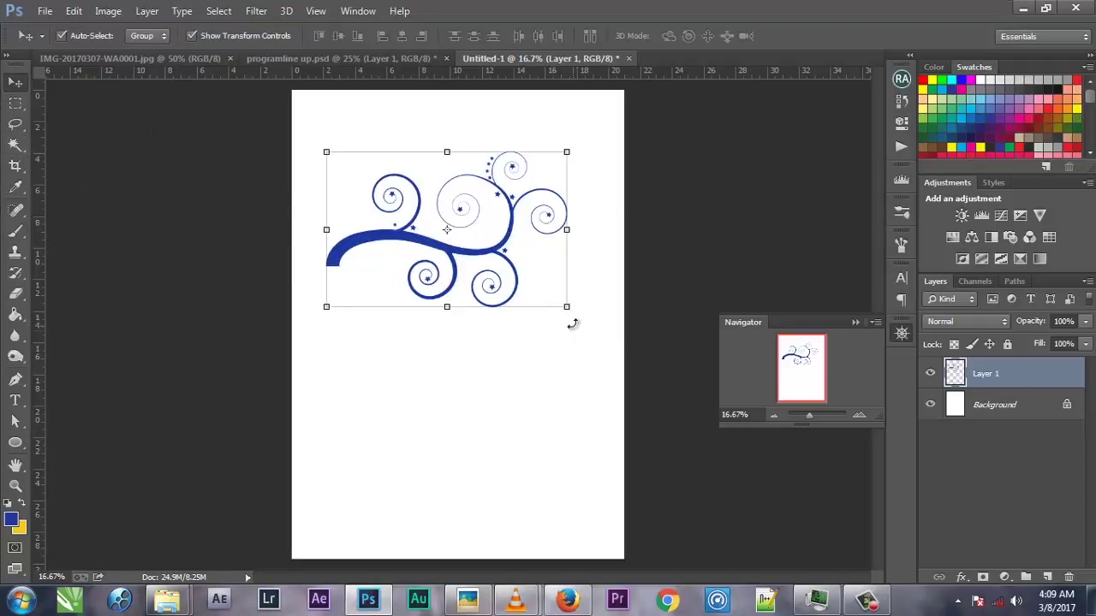
Step: Rotate the swirl about -62°, scale it to 82.11% and tuck it against the upper-left edge
{"action": "mouse_move", "coordinate": [573, 324]}
{"action": "left_mouse_down"}
{"action": "mouse_move", "coordinate": [543, 184]}
{"action": "mouse_move", "coordinate": [363, 206]}
{"action": "left_mouse_up"}
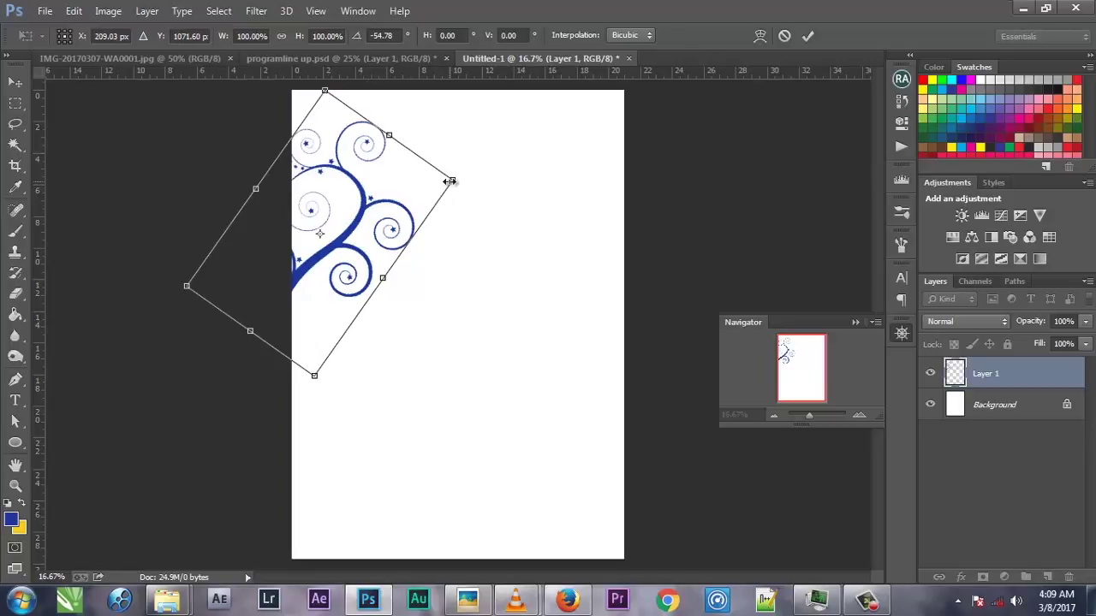
{"action": "left_click_drag", "start_coordinate": [450, 182], "coordinate": [401, 195]}
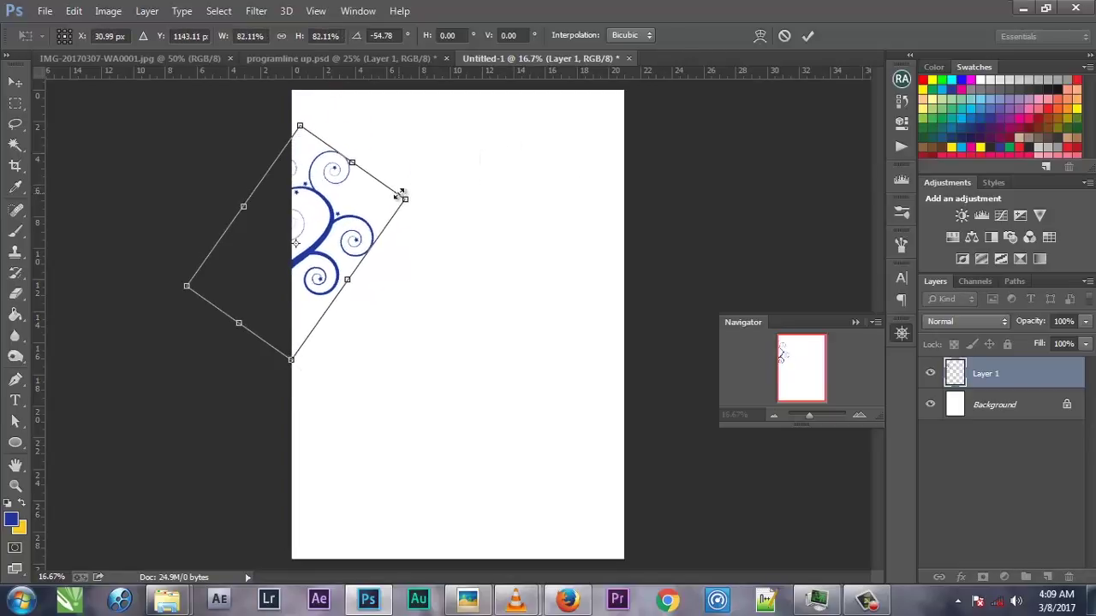
{"action": "left_click_drag", "start_coordinate": [421, 197], "coordinate": [395, 191]}
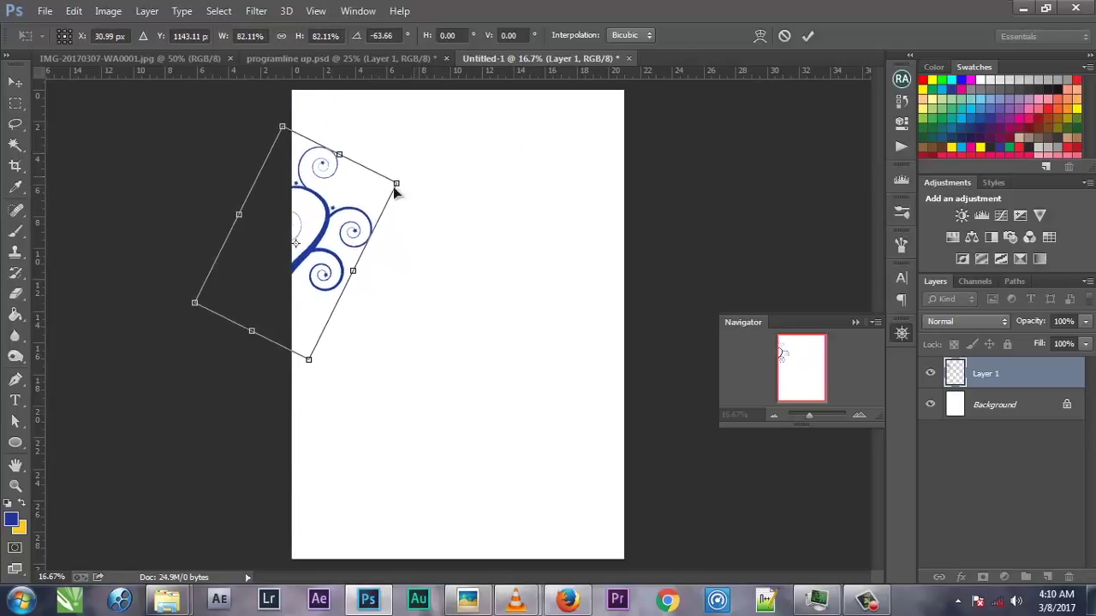
{"action": "left_click_drag", "start_coordinate": [324, 232], "coordinate": [334, 195]}
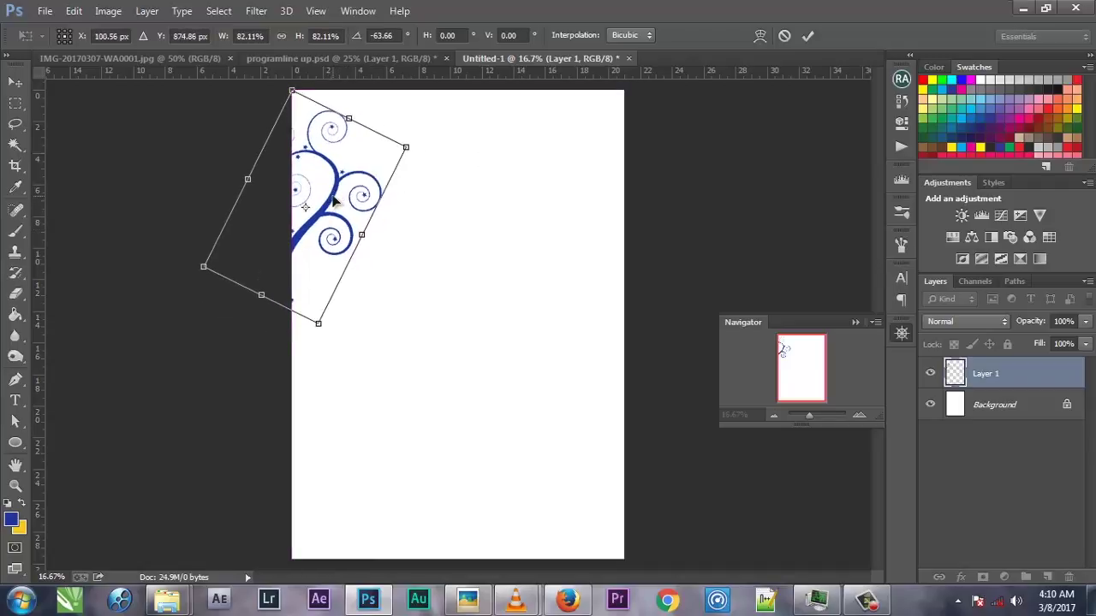
{"action": "left_click_drag", "start_coordinate": [333, 332], "coordinate": [333, 339]}
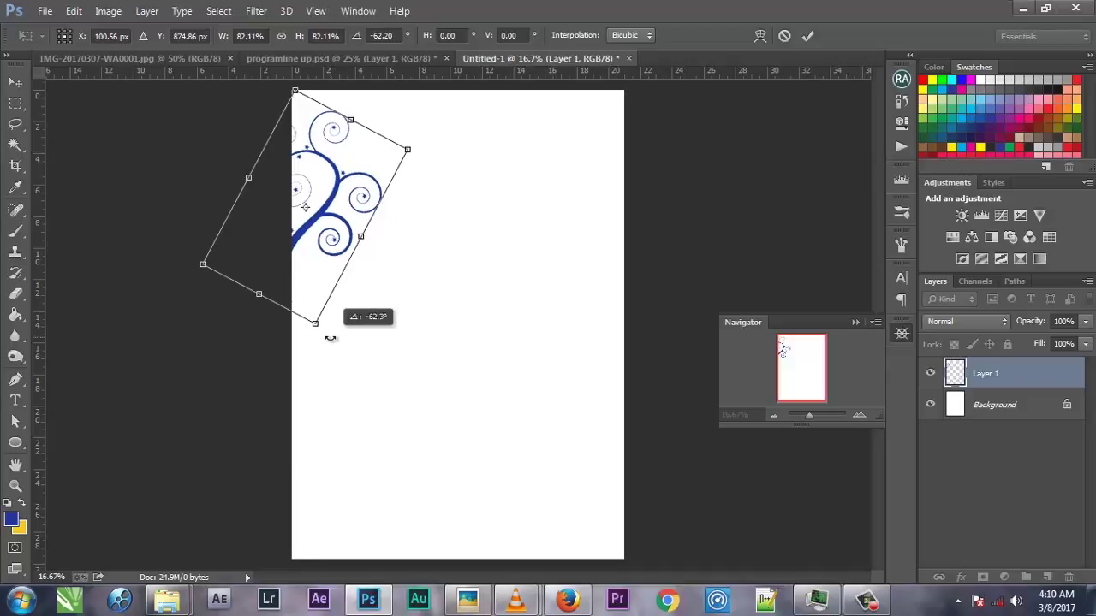
{"action": "mouse_move", "coordinate": [324, 210]}
{"action": "left_mouse_down"}
{"action": "mouse_move", "coordinate": [339, 207]}
{"action": "mouse_move", "coordinate": [324, 206]}
{"action": "left_mouse_up"}
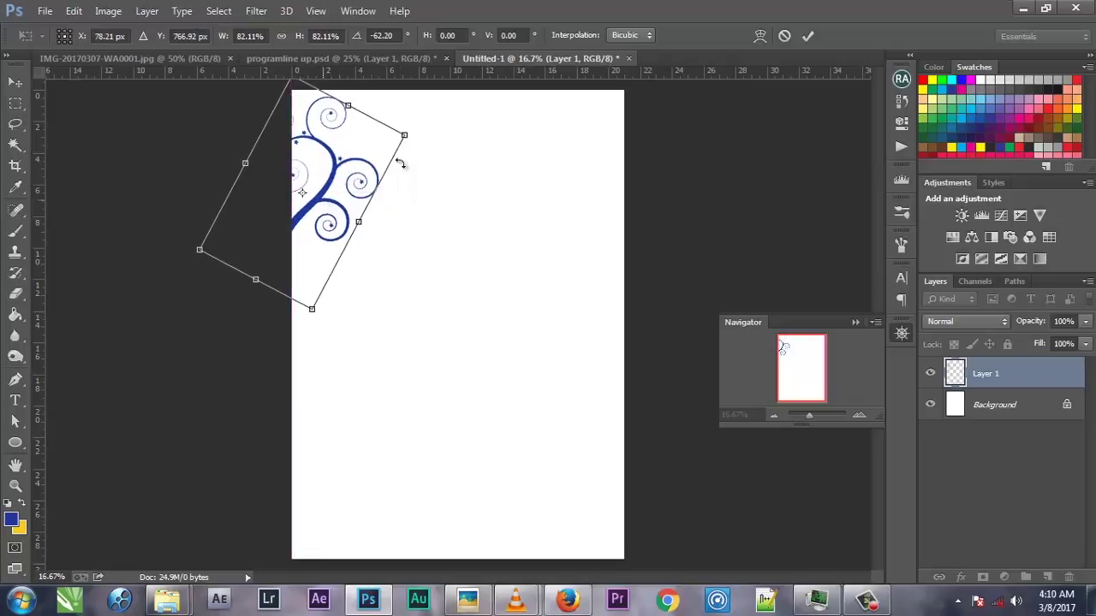
{"action": "left_click", "coordinate": [804, 38]}
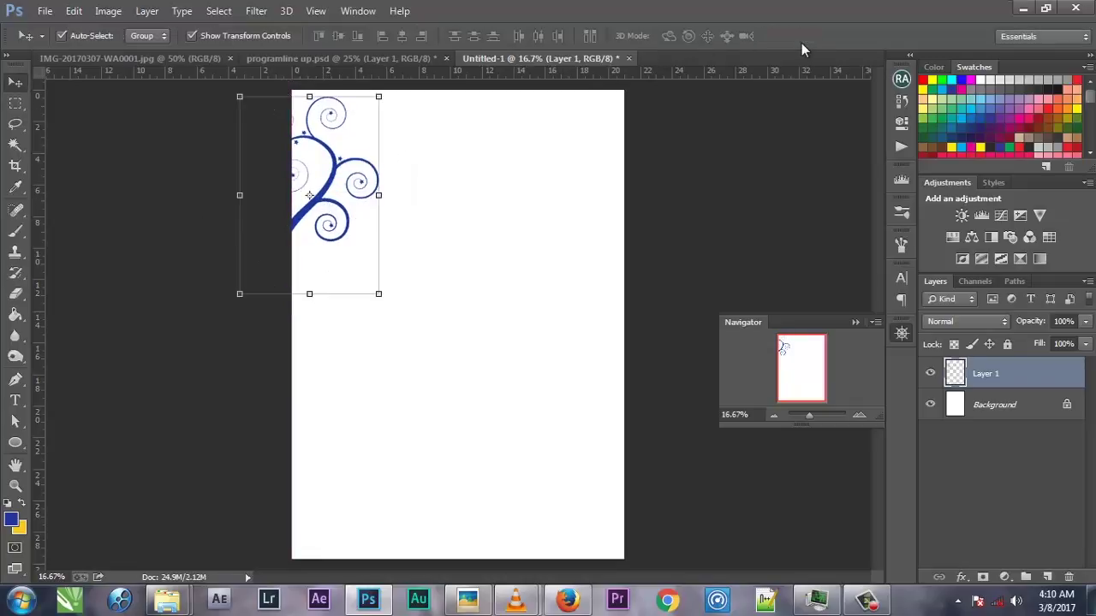
Step: Duplicate the swirl, shrink the copy to about 89% and place it below the first
{"action": "key", "text": "ctrl+j"}
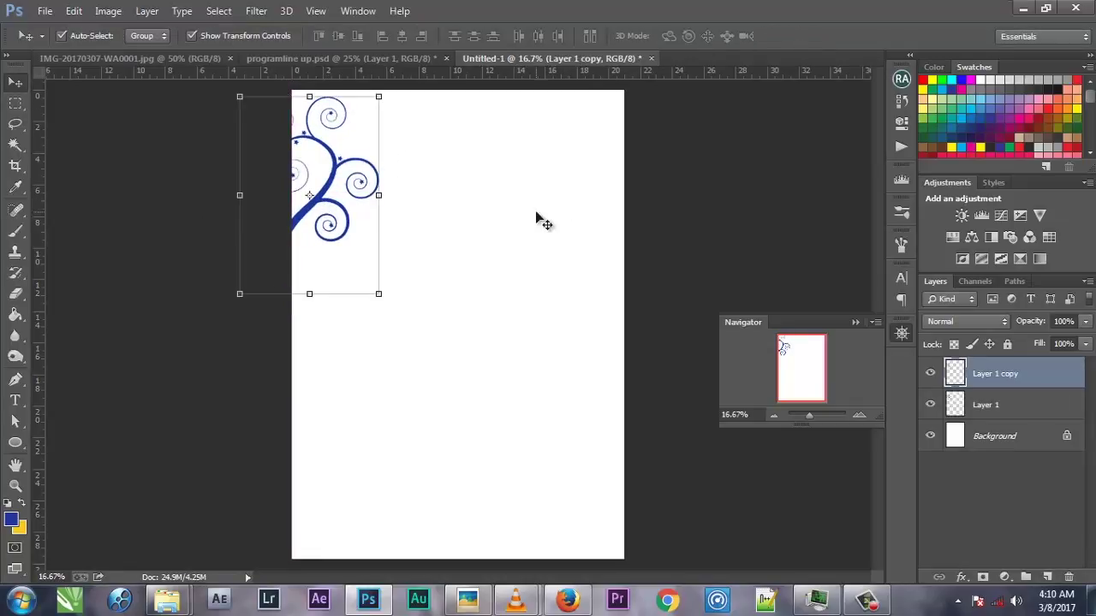
{"action": "left_click_drag", "start_coordinate": [329, 229], "coordinate": [295, 283]}
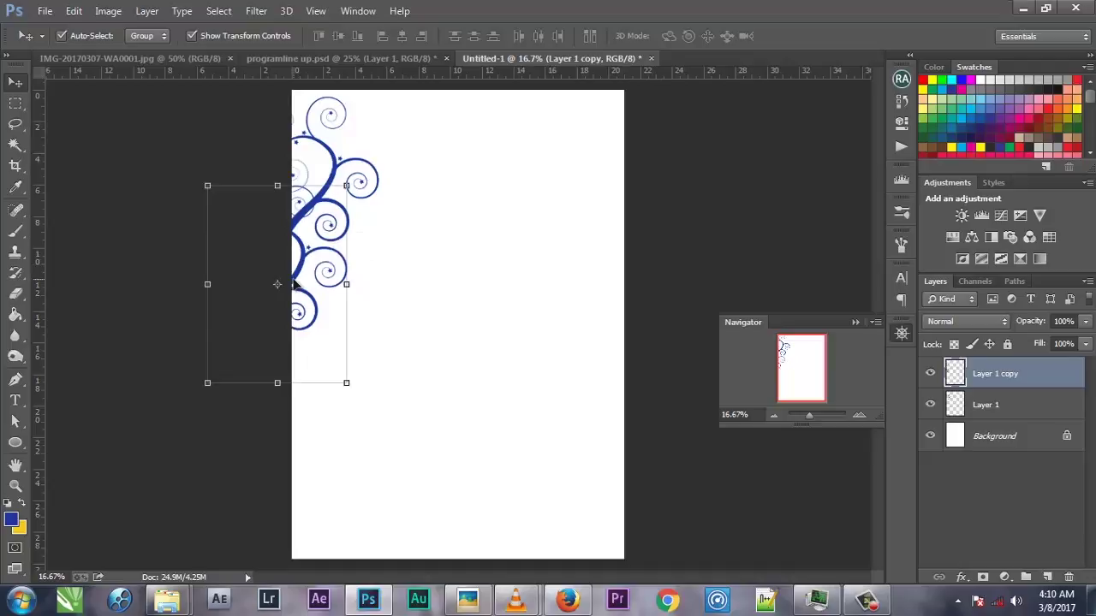
{"action": "left_click", "coordinate": [346, 185]}
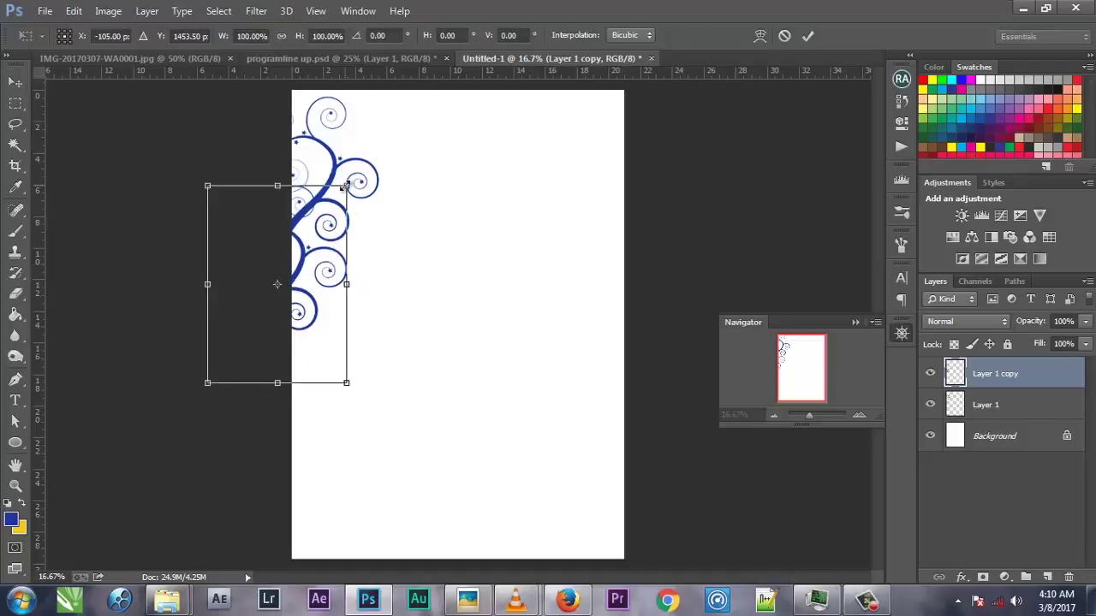
{"action": "left_click_drag", "start_coordinate": [346, 185], "coordinate": [335, 210]}
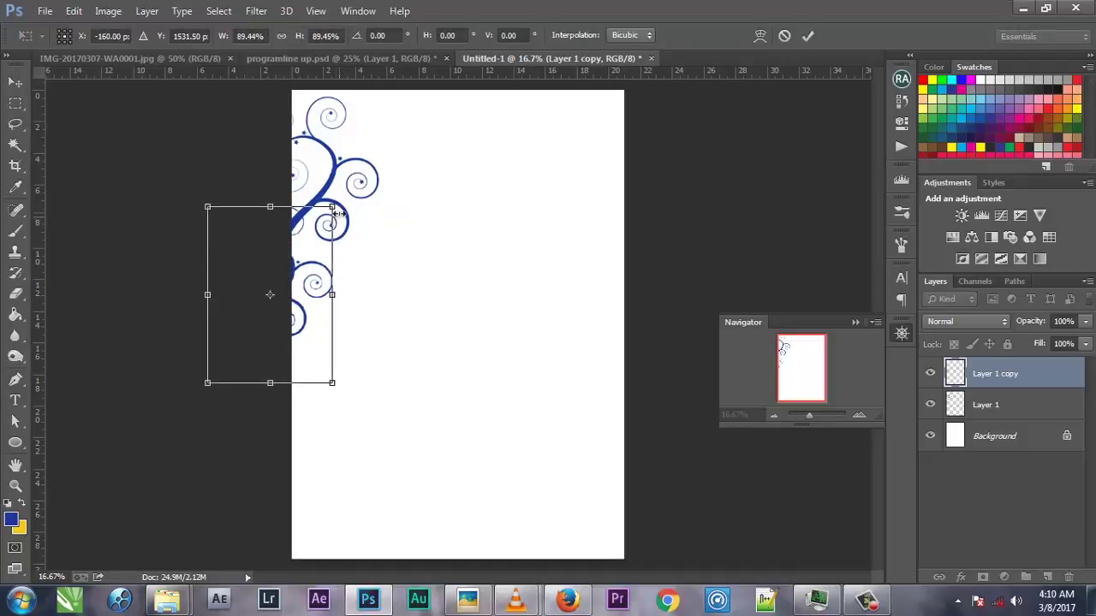
{"action": "left_click_drag", "start_coordinate": [296, 272], "coordinate": [304, 272]}
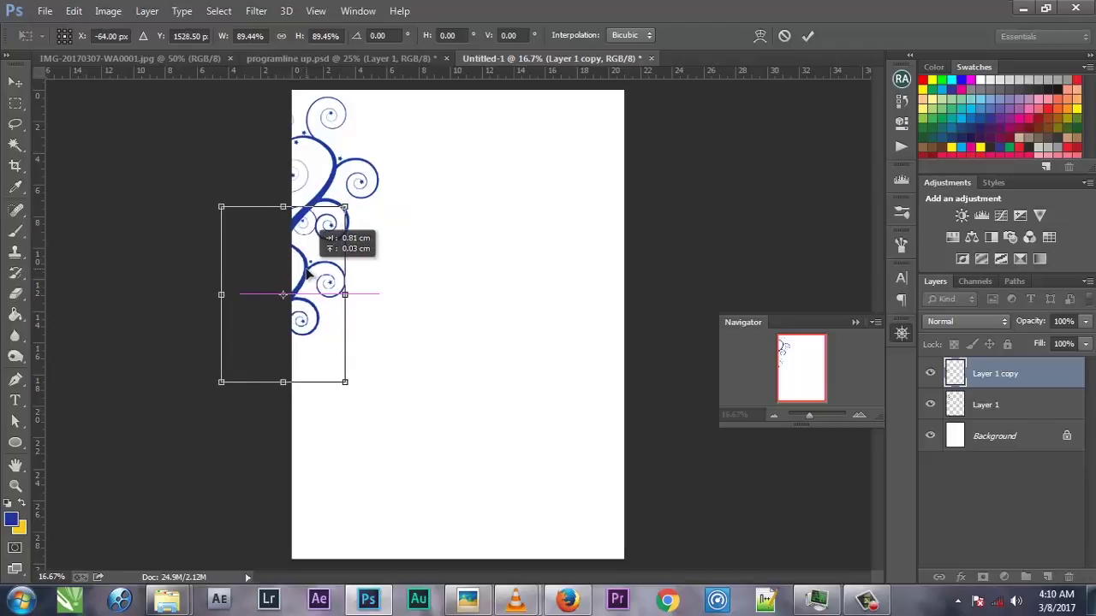
{"action": "left_click_drag", "start_coordinate": [304, 272], "coordinate": [306, 287]}
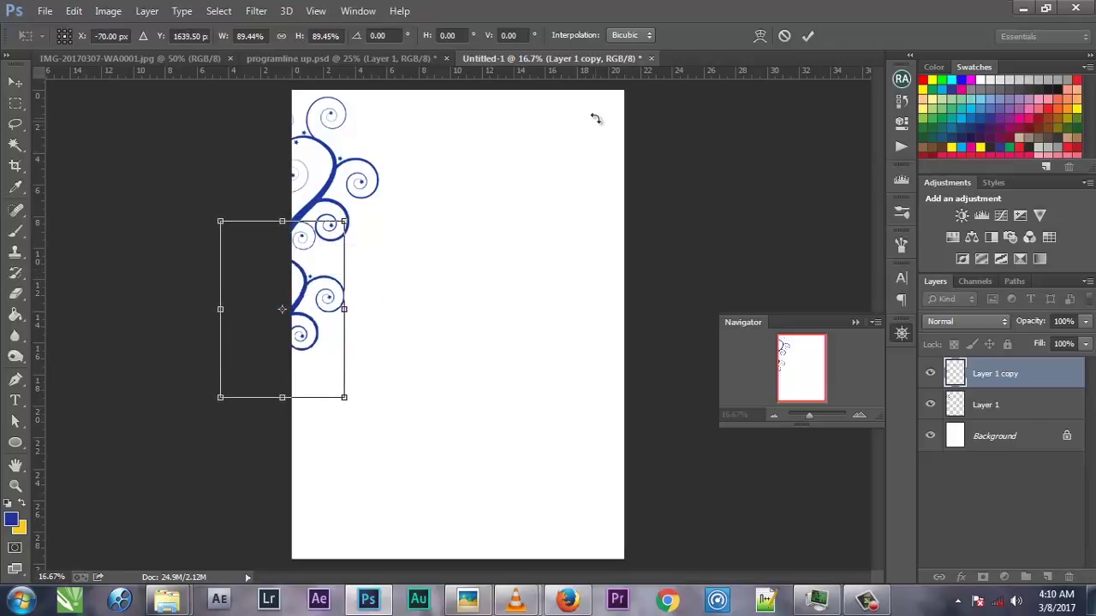
{"action": "left_click", "coordinate": [807, 36]}
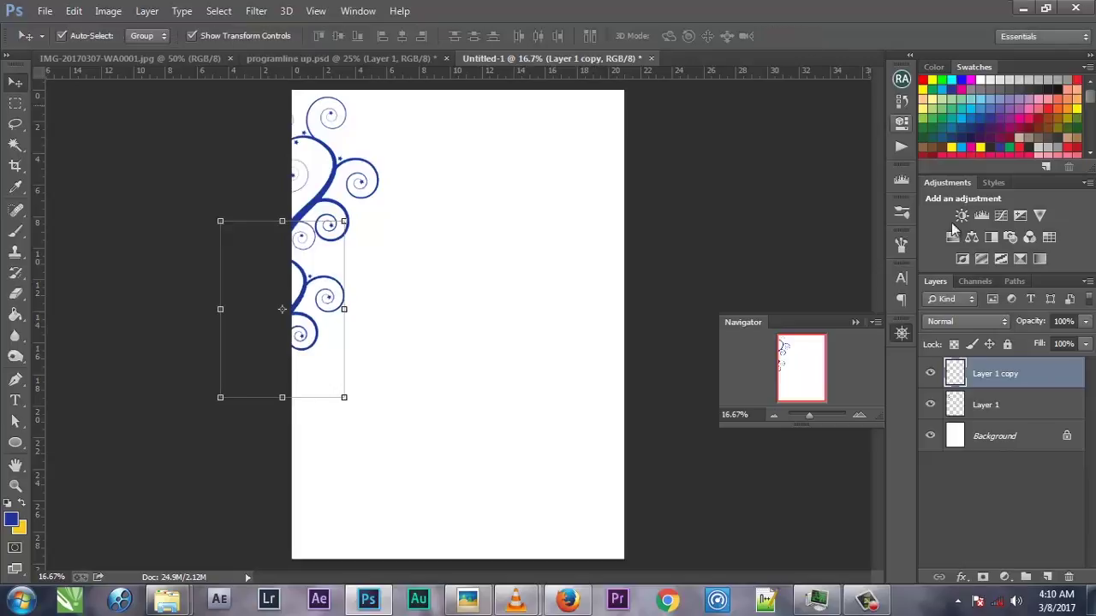
Step: Duplicate both swirls and move the copies further down the left edge to continue the border
{"action": "left_click", "coordinate": [1011, 398], "text": "shift"}
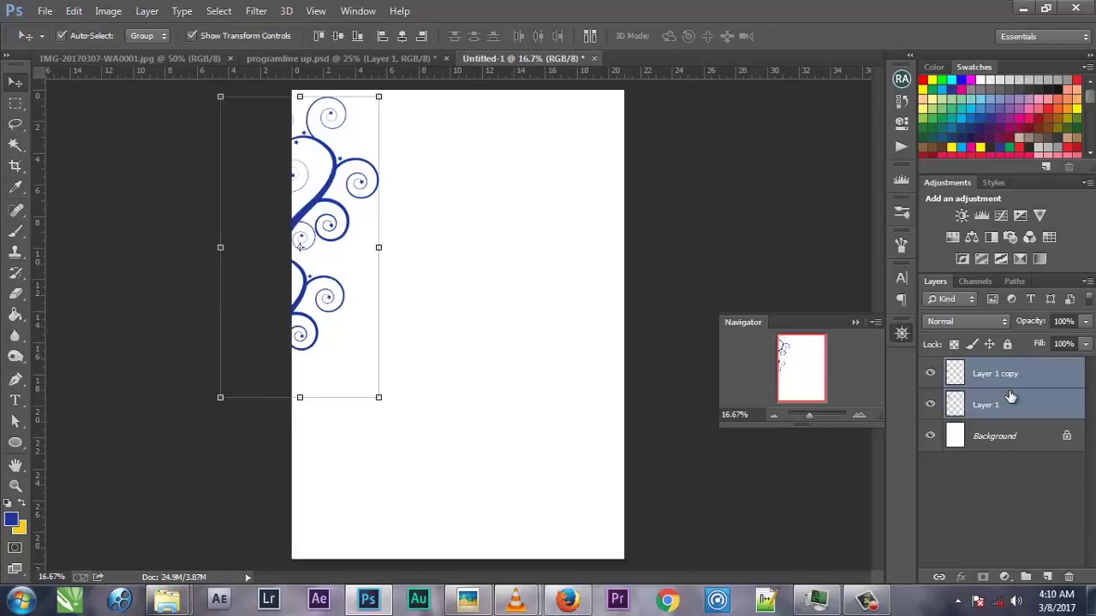
{"action": "key", "text": "ctrl+j"}
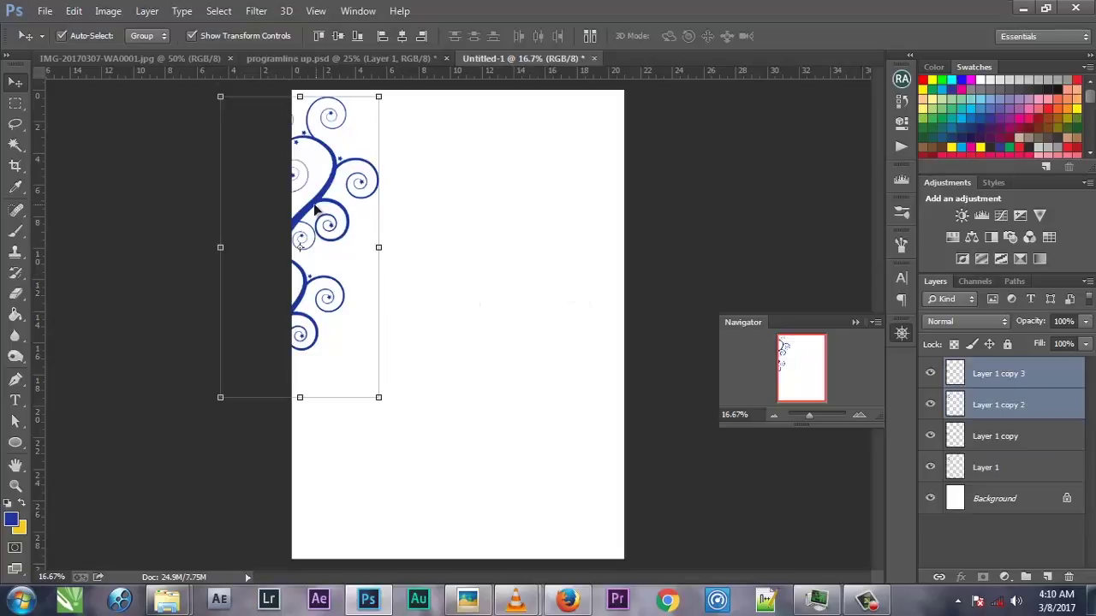
{"action": "mouse_move", "coordinate": [315, 208]}
{"action": "left_mouse_down"}
{"action": "mouse_move", "coordinate": [327, 419]}
{"action": "mouse_move", "coordinate": [314, 432]}
{"action": "left_mouse_up"}
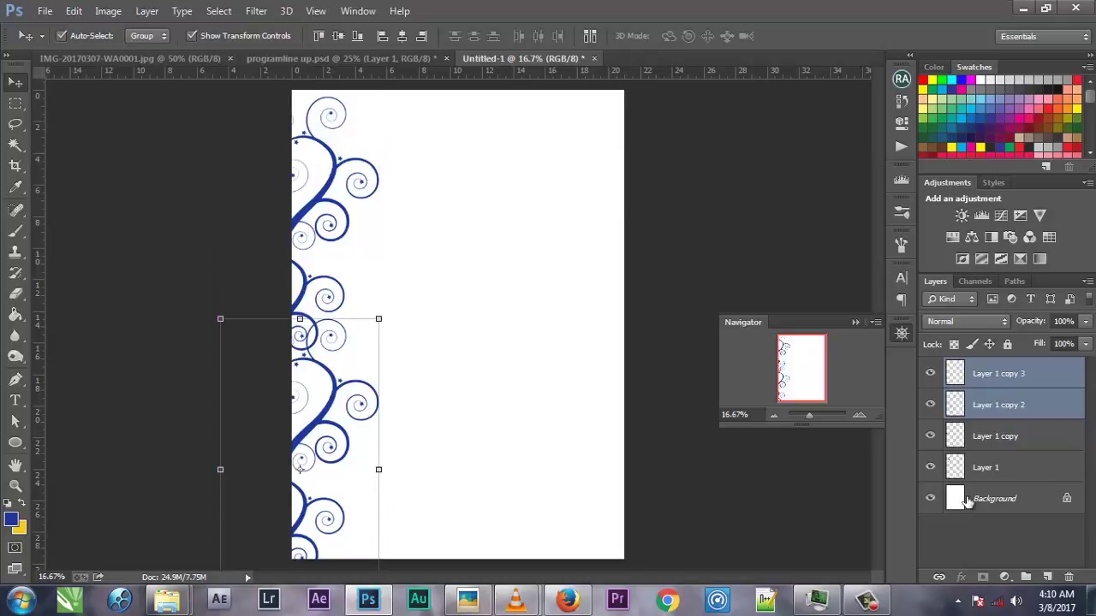
{"action": "left_click", "coordinate": [1006, 473], "text": "shift"}
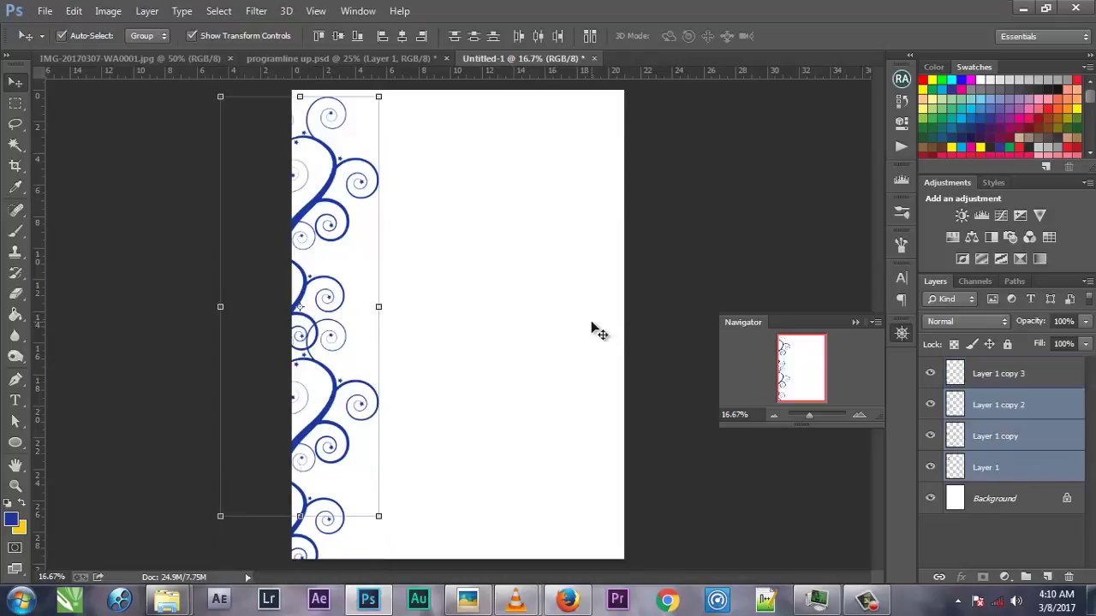
{"action": "key", "text": "shift+Up"}
{"action": "key", "text": "shift+Up"}
{"action": "key", "text": "shift+Up"}
{"action": "key", "text": "shift+Up"}
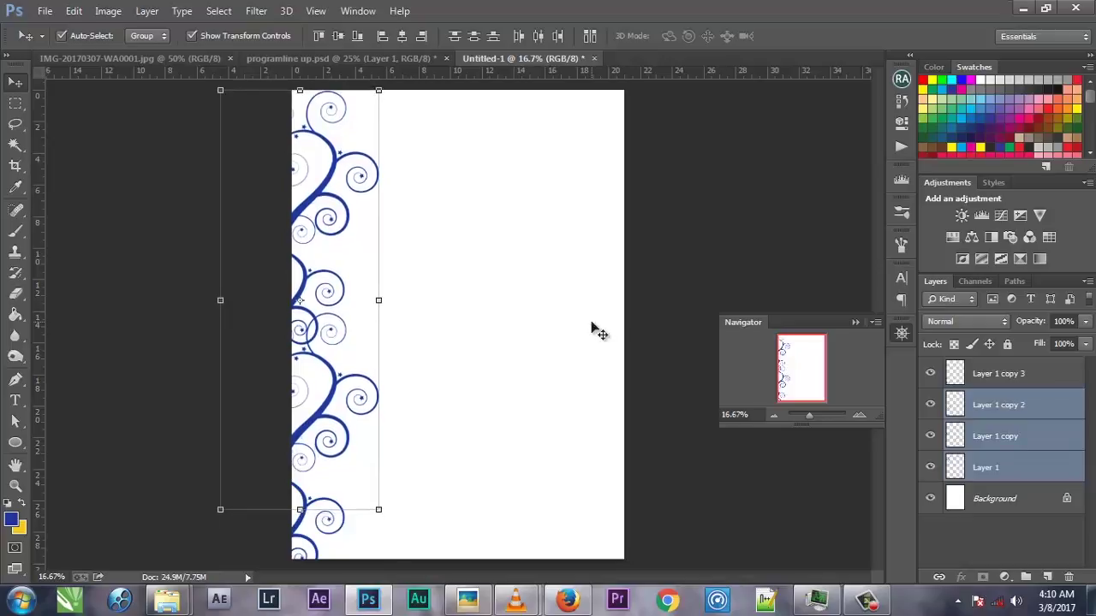
{"action": "key", "text": "shift+Up"}
{"action": "key", "text": "shift+Up"}
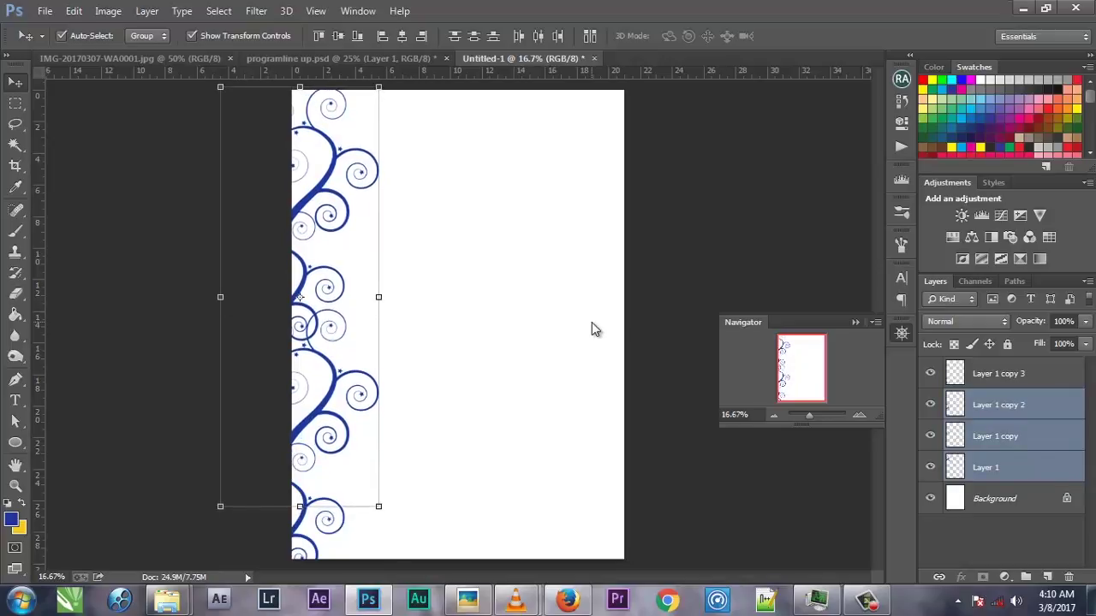
{"action": "key", "text": "shift+Down"}
{"action": "key", "text": "shift+Down"}
{"action": "key", "text": "shift+Down"}
{"action": "key", "text": "shift+Down"}
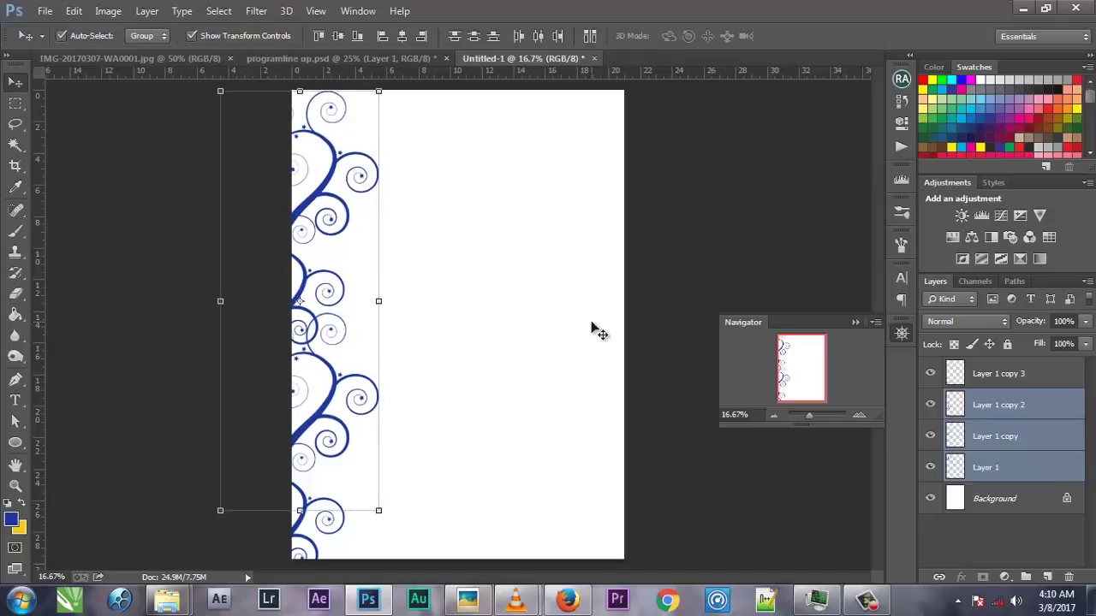
{"action": "key", "text": "shift+Down"}
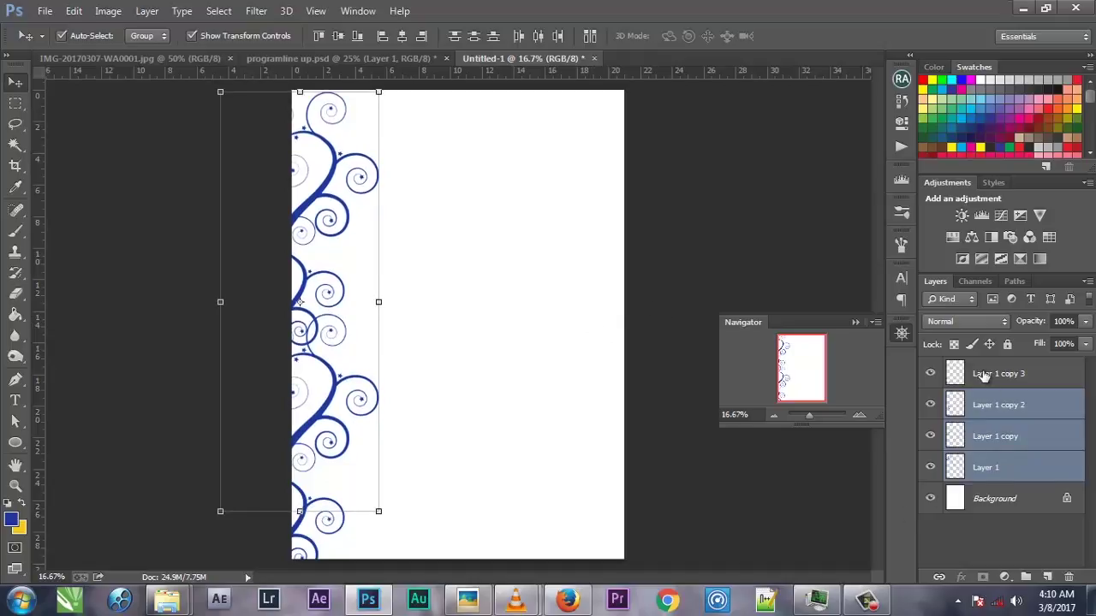
Step: Raise the top swirl copy, Layer 1 copy 3, slightly with arrow-key nudges
{"action": "left_click", "coordinate": [985, 378]}
{"action": "left_click", "coordinate": [991, 468], "text": "shift"}
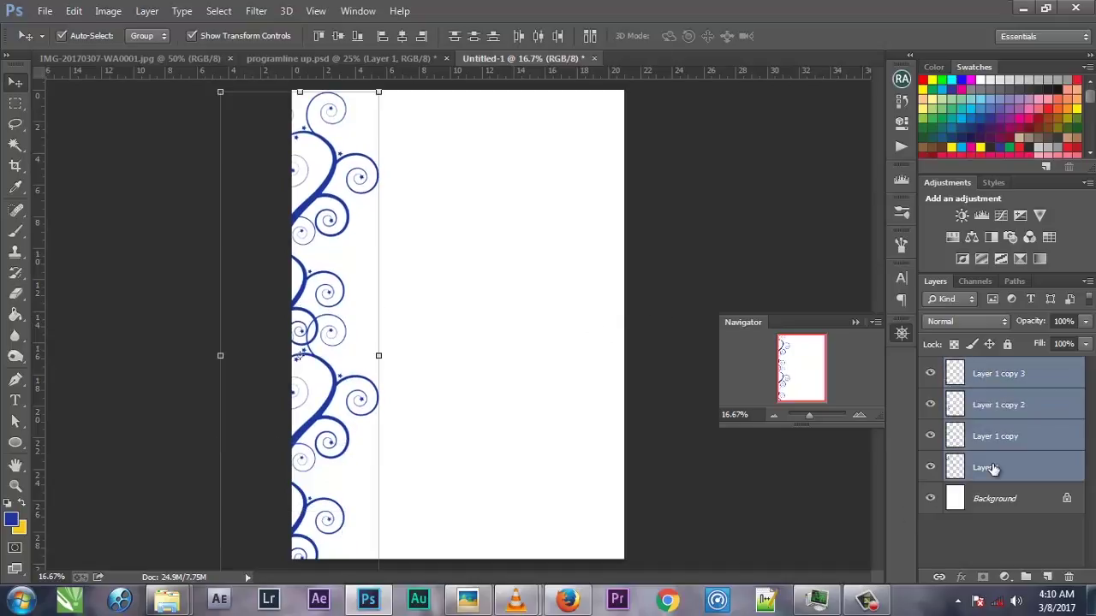
{"action": "left_click", "coordinate": [990, 468]}
{"action": "left_click", "coordinate": [1010, 374]}
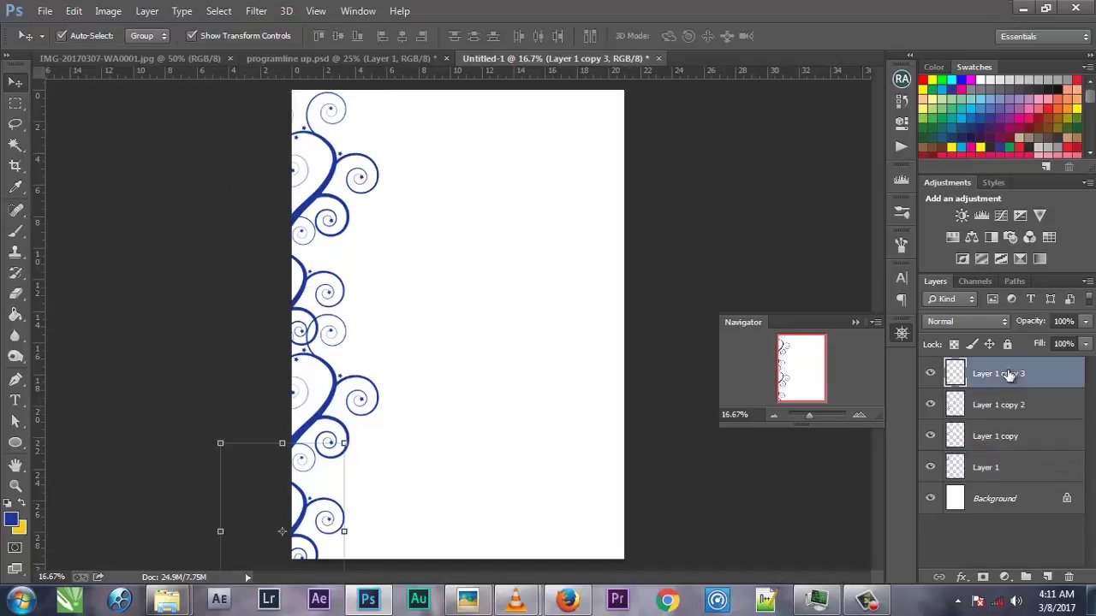
{"action": "key", "text": "shift+Up"}
{"action": "key", "text": "shift+Up"}
{"action": "key", "text": "shift+Up"}
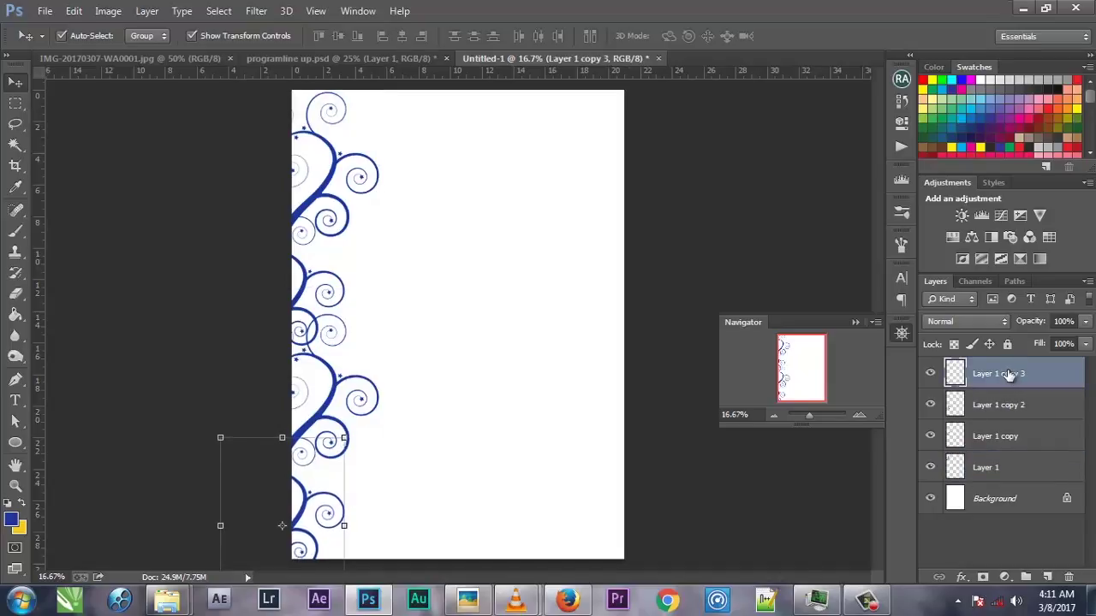
{"action": "key", "text": "shift+Up"}
{"action": "key", "text": "Up"}
{"action": "key", "text": "shift+Up"}
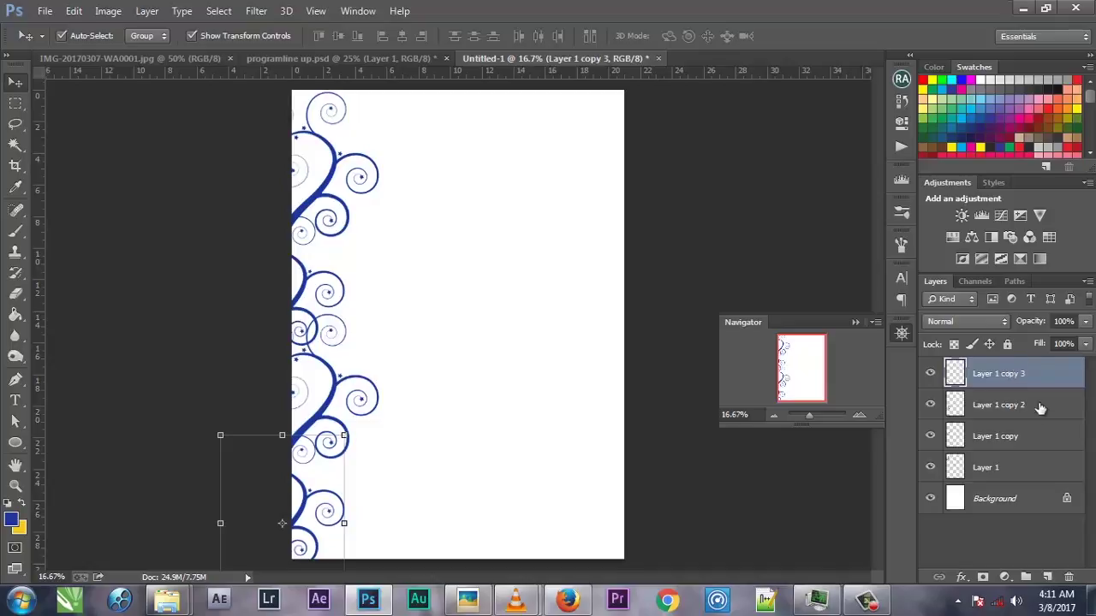
Step: Link the four swirl layers and drag them into the programline up.psd cover
{"action": "left_click", "coordinate": [994, 467], "text": "shift"}
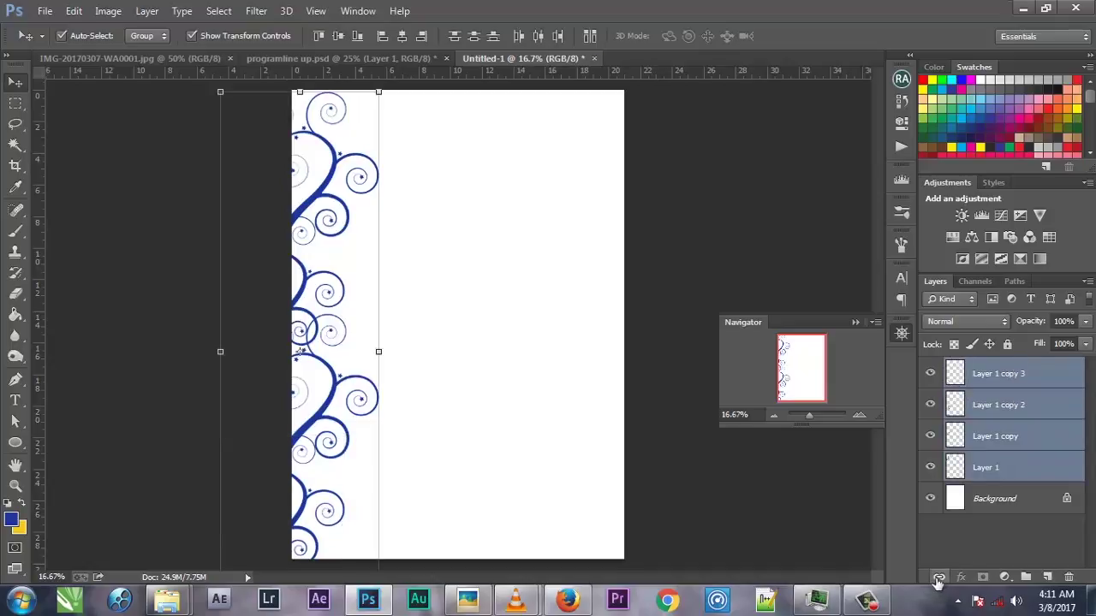
{"action": "left_click", "coordinate": [939, 577]}
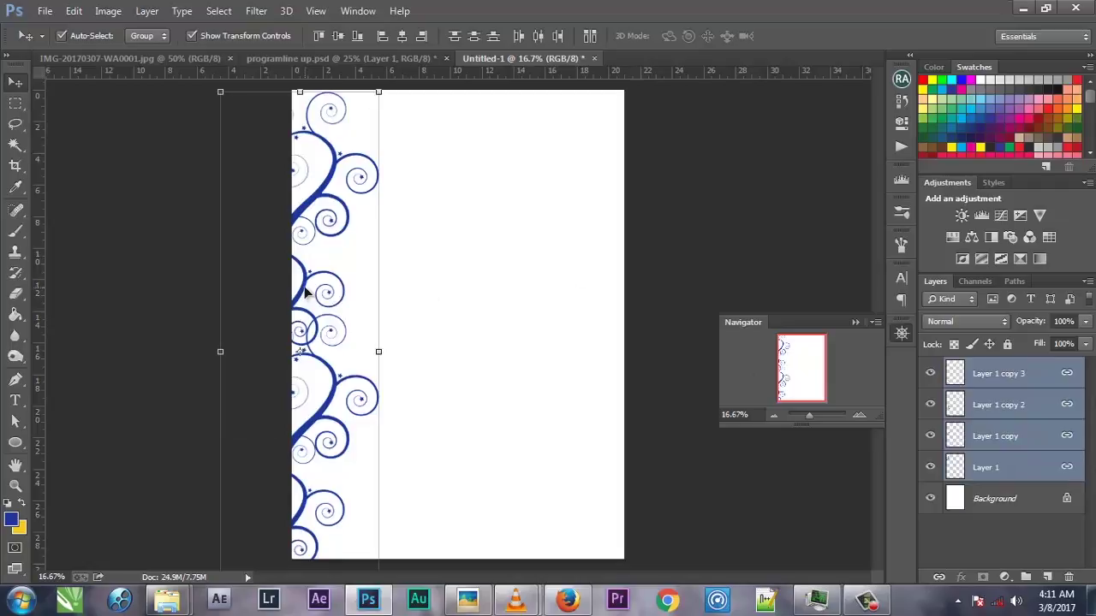
{"action": "mouse_move", "coordinate": [306, 293]}
{"action": "left_mouse_down"}
{"action": "mouse_move", "coordinate": [392, 57]}
{"action": "mouse_move", "coordinate": [458, 335]}
{"action": "mouse_move", "coordinate": [481, 341]}
{"action": "left_mouse_up"}
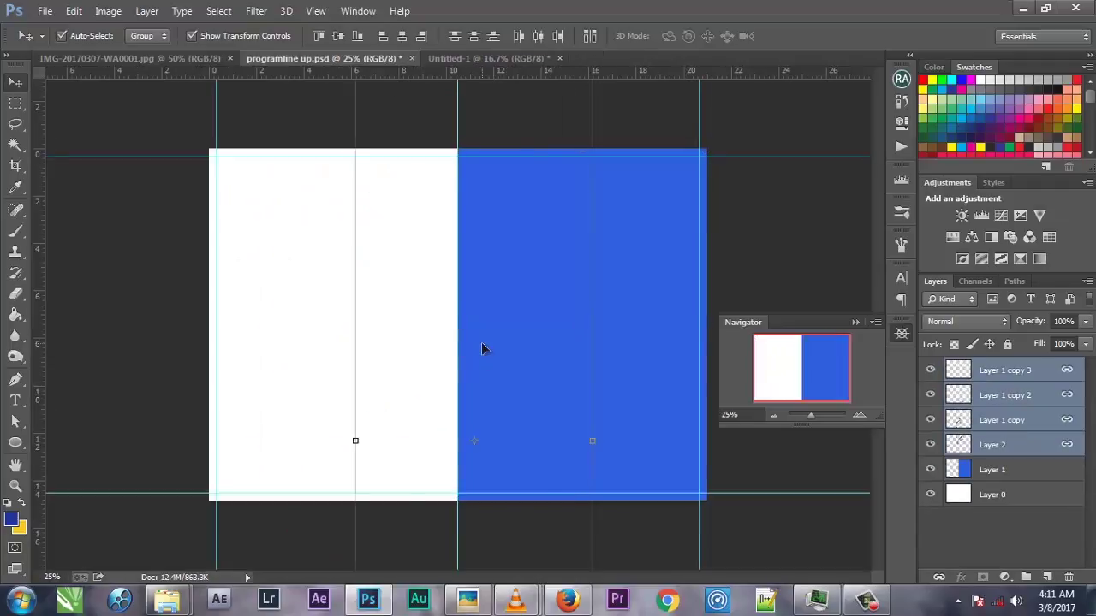
Step: Scale the swirl border down to about 76% and move it to the cover's top edge
{"action": "left_click", "coordinate": [773, 416]}
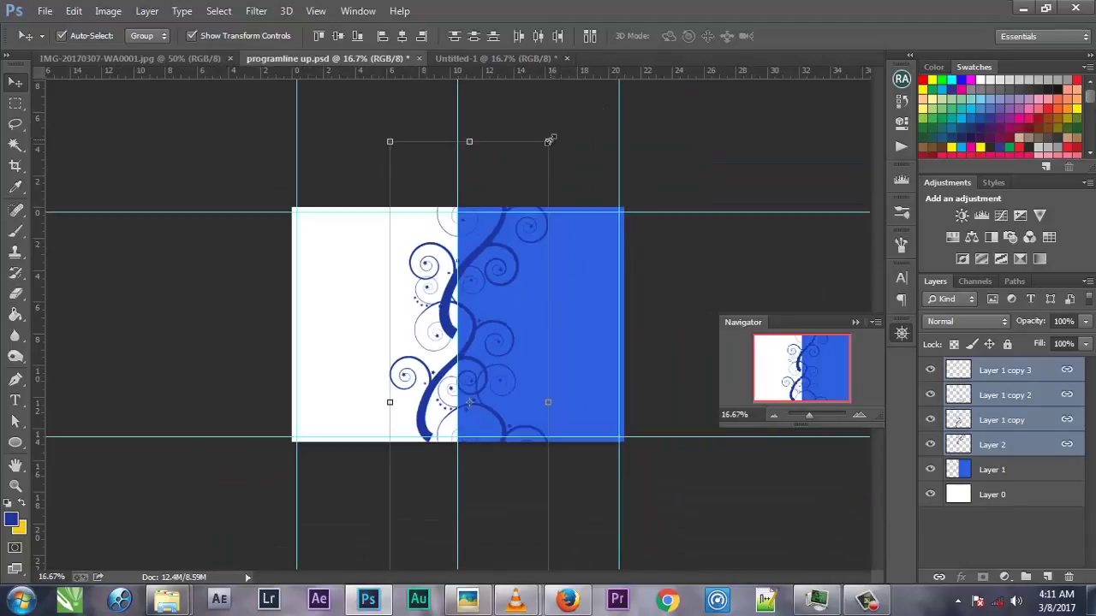
{"action": "left_click_drag", "start_coordinate": [549, 139], "coordinate": [511, 266]}
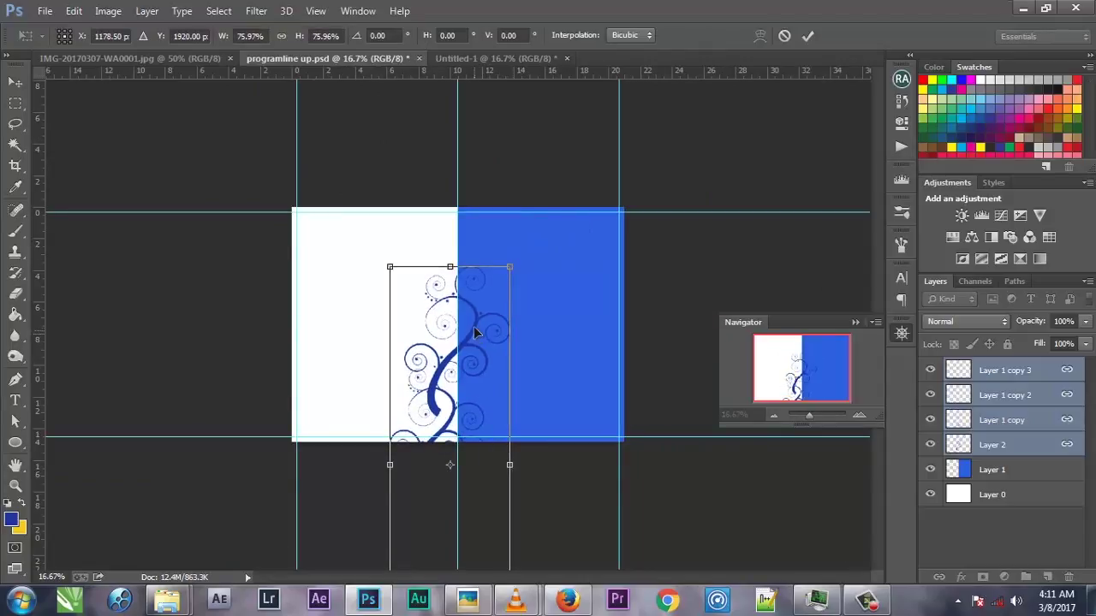
{"action": "left_click_drag", "start_coordinate": [477, 333], "coordinate": [481, 281]}
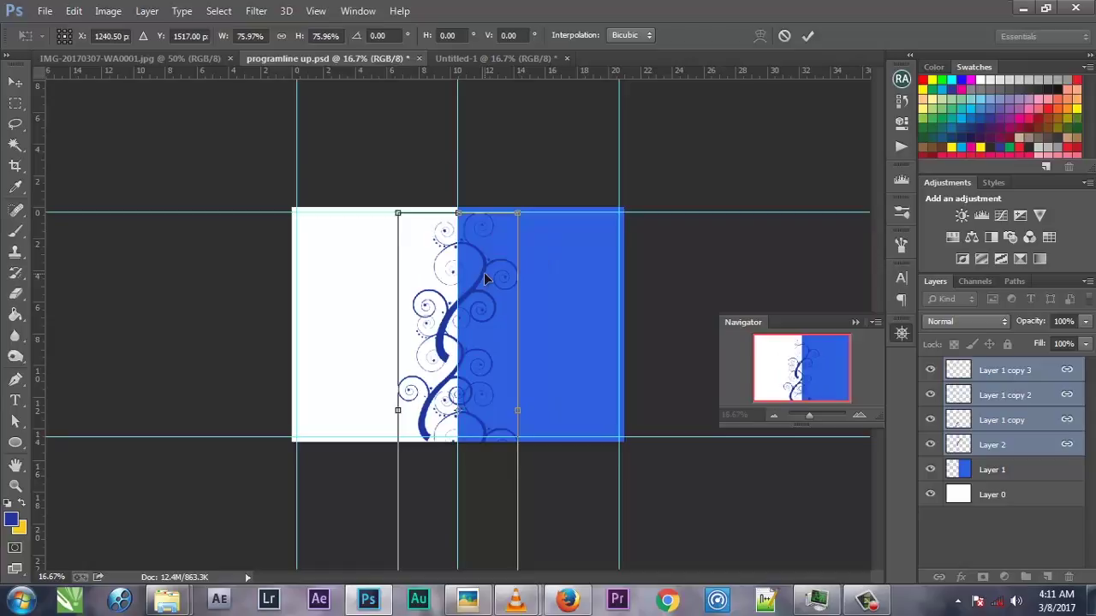
{"action": "key", "text": "Up"}
{"action": "key", "text": "Up"}
{"action": "key", "text": "Up"}
{"action": "key", "text": "Up"}
{"action": "key", "text": "Up"}
{"action": "key", "text": "Up"}
{"action": "key", "text": "Up"}
{"action": "key", "text": "Up"}
{"action": "key", "text": "Up"}
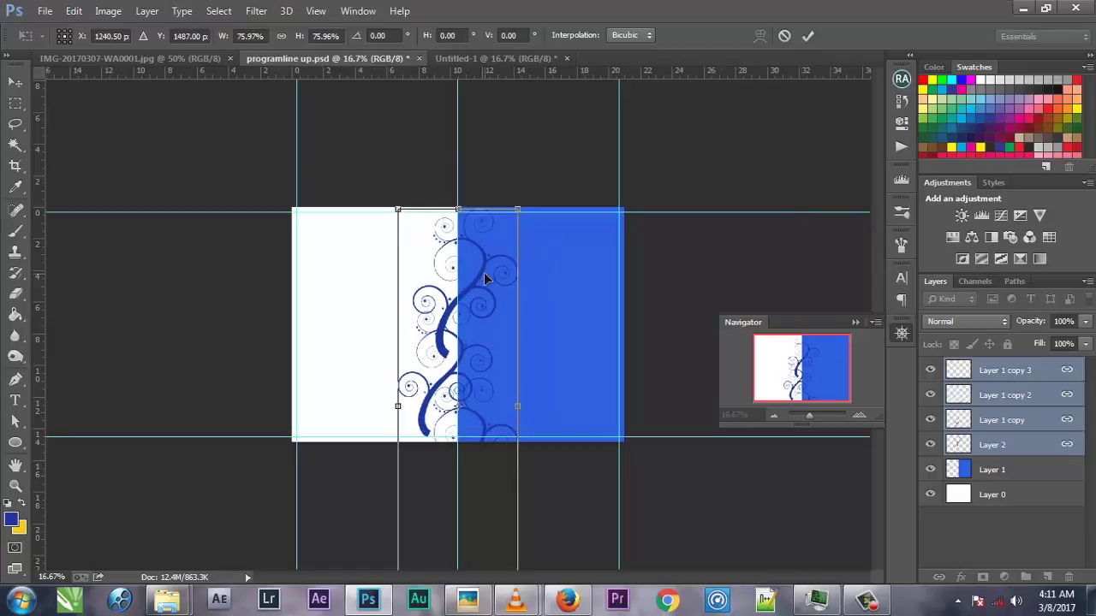
{"action": "key", "text": "Up"}
{"action": "key", "text": "Up"}
{"action": "key", "text": "Up"}
{"action": "key", "text": "Up"}
{"action": "key", "text": "Up"}
{"action": "key", "text": "Up"}
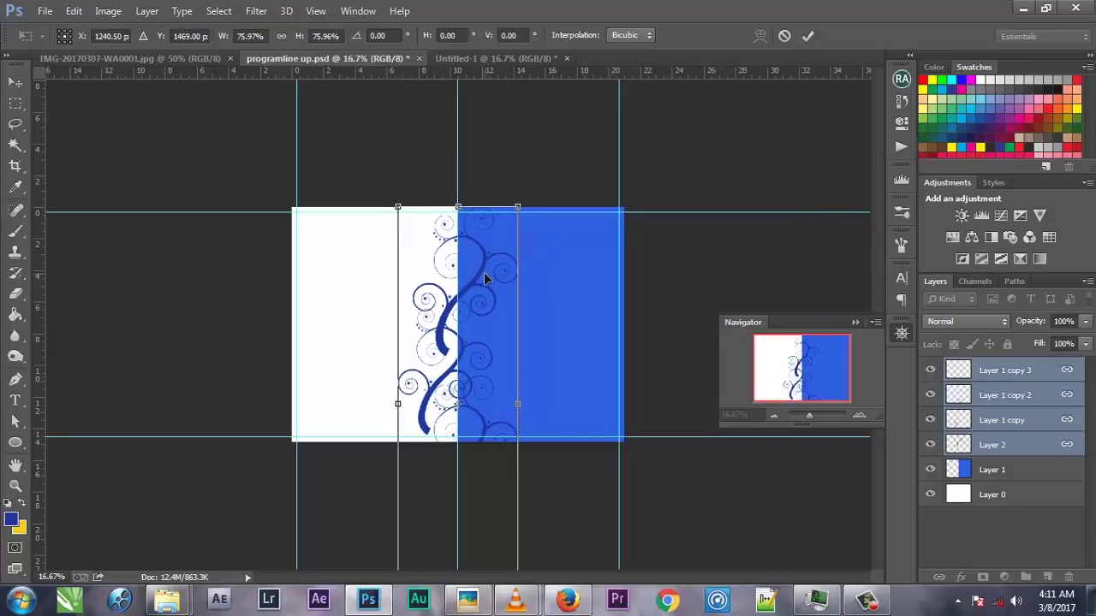
Step: Shrink the swirls further to 56.75% and nudge them right onto the white-blue seam
{"action": "left_click", "coordinate": [771, 415]}
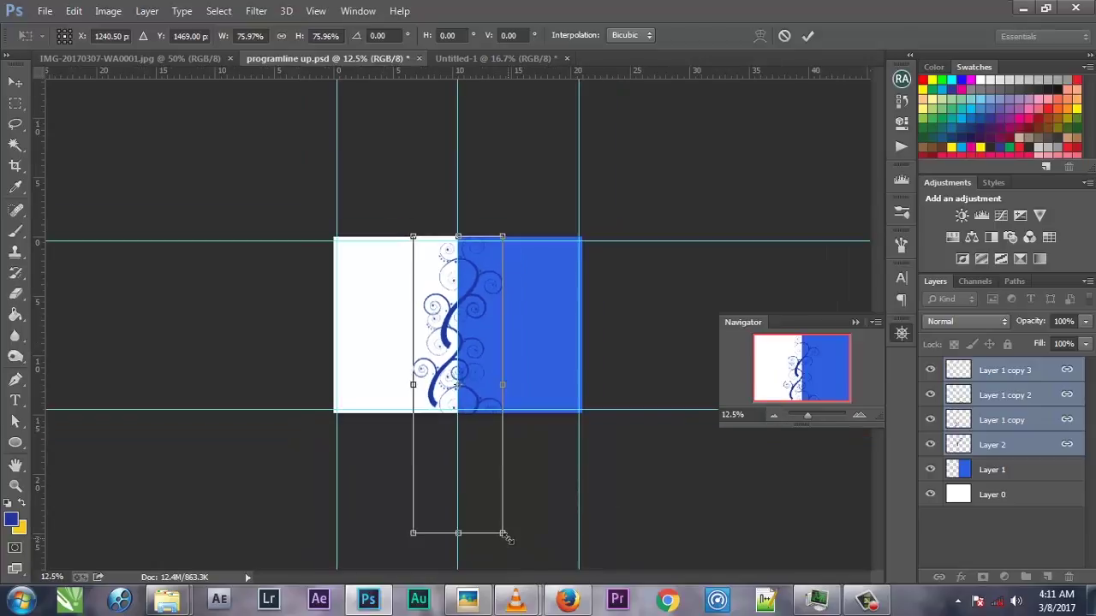
{"action": "mouse_move", "coordinate": [505, 535]}
{"action": "left_mouse_down"}
{"action": "mouse_move", "coordinate": [462, 488]}
{"action": "mouse_move", "coordinate": [481, 472]}
{"action": "mouse_move", "coordinate": [466, 462]}
{"action": "mouse_move", "coordinate": [482, 444]}
{"action": "mouse_move", "coordinate": [464, 431]}
{"action": "mouse_move", "coordinate": [488, 462]}
{"action": "left_mouse_up"}
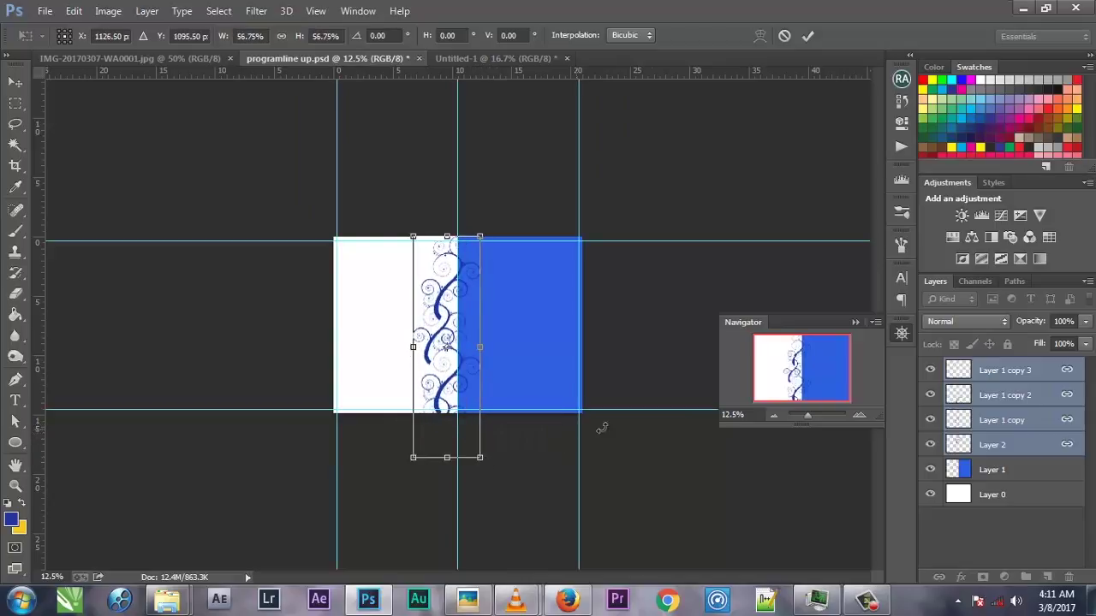
{"action": "left_click", "coordinate": [859, 415]}
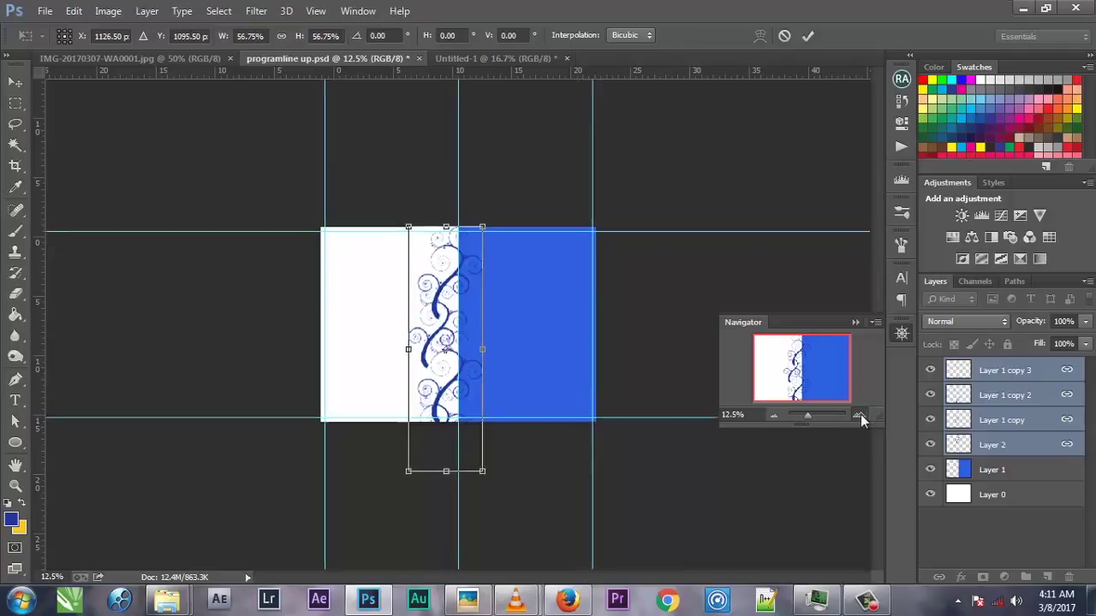
{"action": "left_click", "coordinate": [860, 415]}
{"action": "key", "text": "Right"}
{"action": "key", "text": "Right"}
{"action": "key", "text": "Right"}
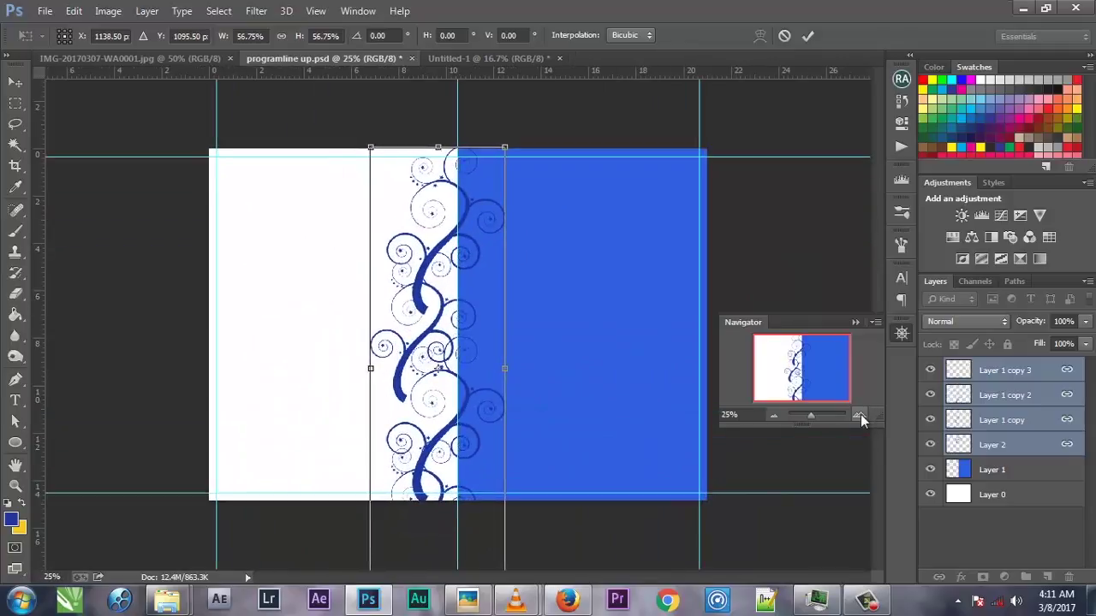
{"action": "key", "text": "Right"}
{"action": "key", "text": "Right"}
{"action": "key", "text": "Right"}
{"action": "key", "text": "Right"}
{"action": "key", "text": "Right"}
{"action": "key", "text": "Right"}
{"action": "key", "text": "Right"}
{"action": "key", "text": "Right"}
{"action": "key", "text": "Right"}
{"action": "key", "text": "Right"}
{"action": "key", "text": "Right"}
{"action": "key", "text": "Right"}
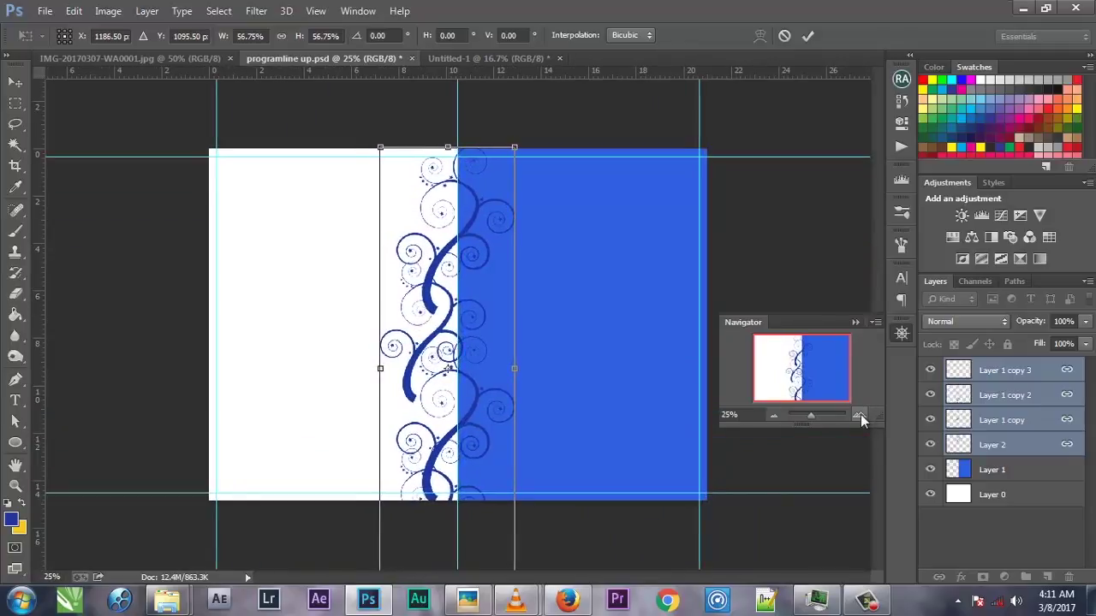
{"action": "key", "text": "Right"}
{"action": "key", "text": "Right"}
{"action": "key", "text": "Right"}
{"action": "key", "text": "Right"}
{"action": "key", "text": "Right"}
{"action": "key", "text": "Right"}
{"action": "key", "text": "Right"}
{"action": "key", "text": "Right"}
{"action": "key", "text": "Right"}
{"action": "key", "text": "Right"}
{"action": "key", "text": "Right"}
{"action": "key", "text": "Right"}
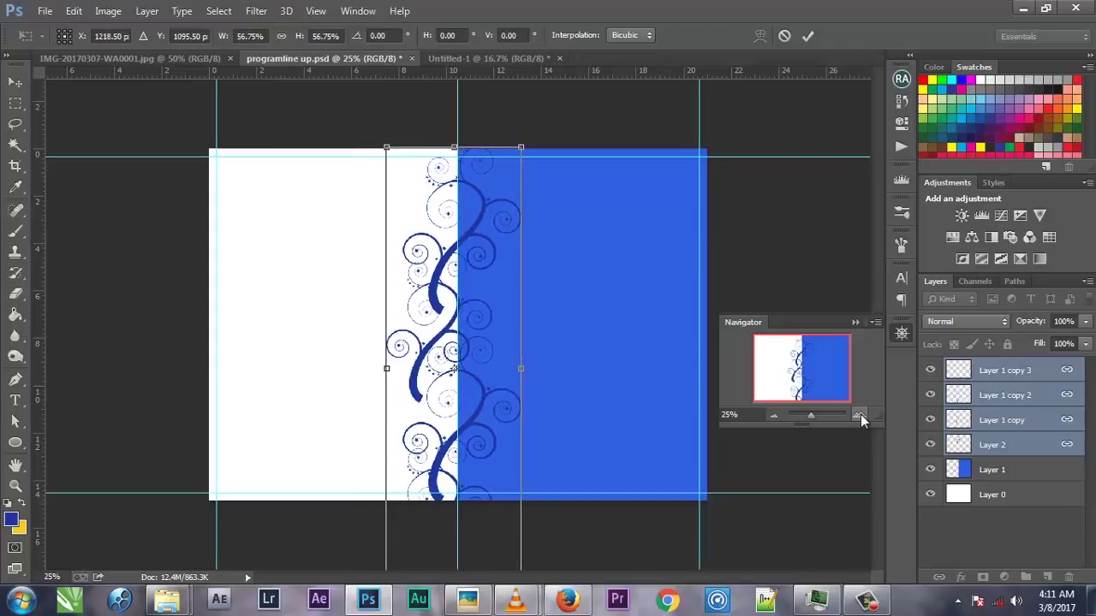
{"action": "key", "text": "Right"}
{"action": "key", "text": "Right"}
{"action": "key", "text": "Right"}
{"action": "key", "text": "Right"}
{"action": "key", "text": "Right"}
{"action": "key", "text": "Right"}
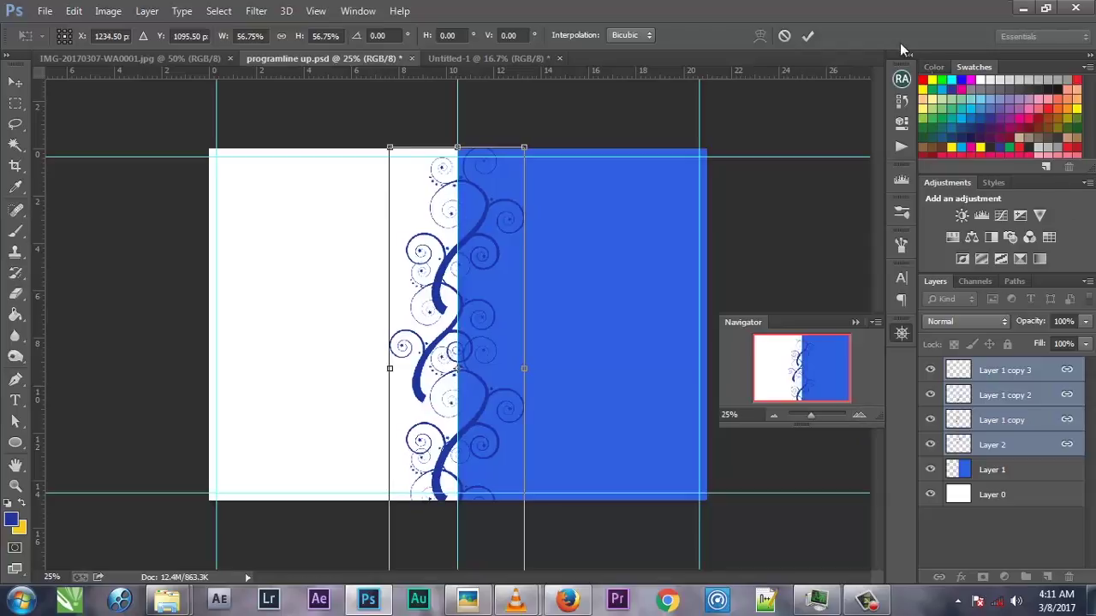
{"action": "left_click", "coordinate": [807, 36]}
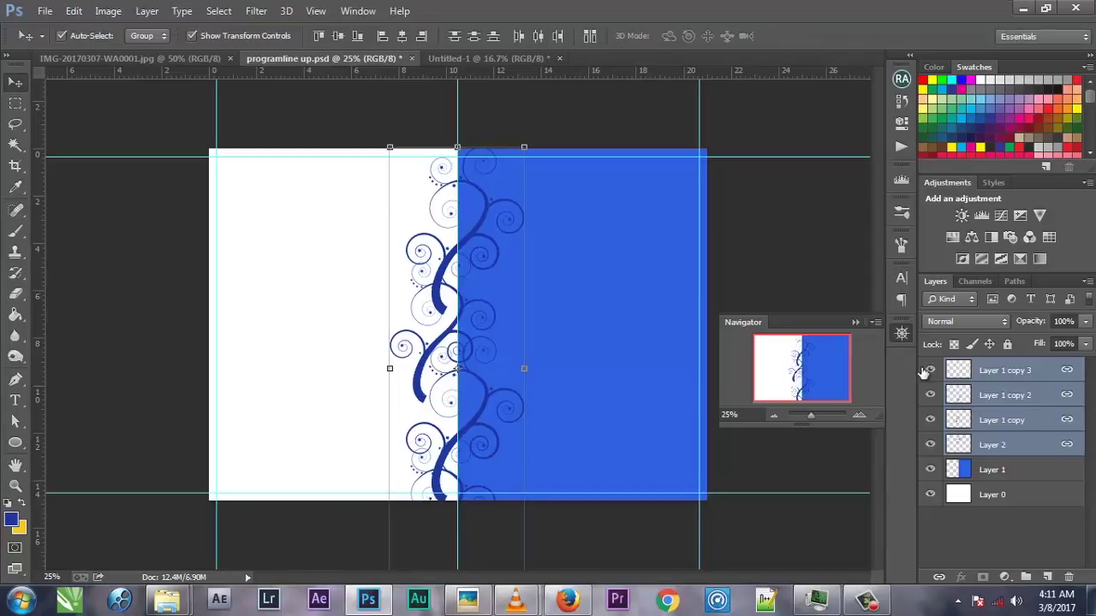
Step: Group the four swirl layers as Group 1 and give it a #ffffff Color Overlay
{"action": "key", "text": "ctrl+g"}
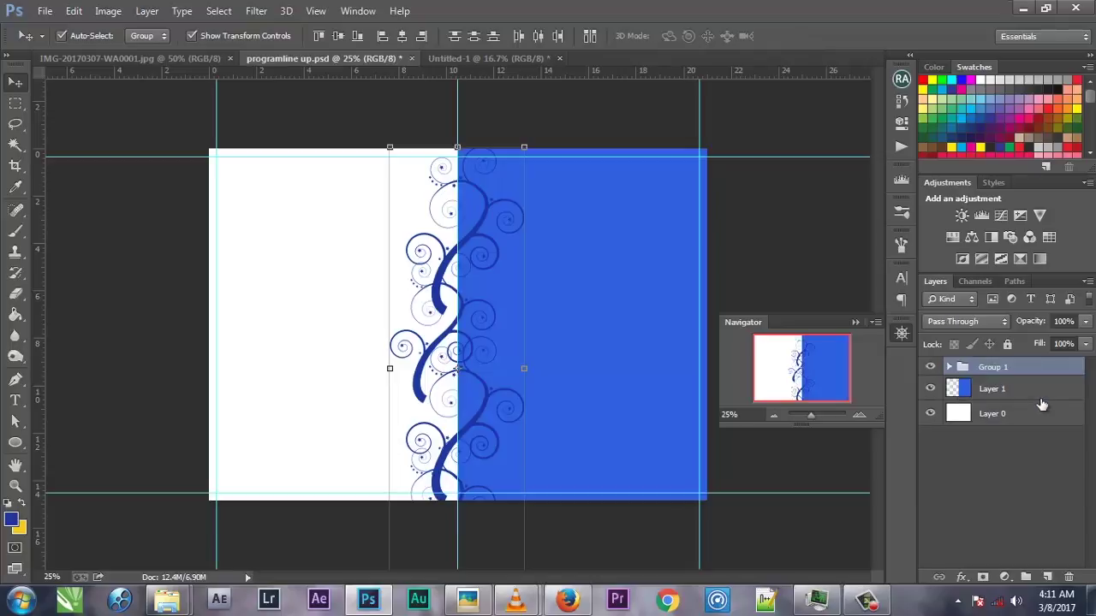
{"action": "right_click", "coordinate": [995, 369]}
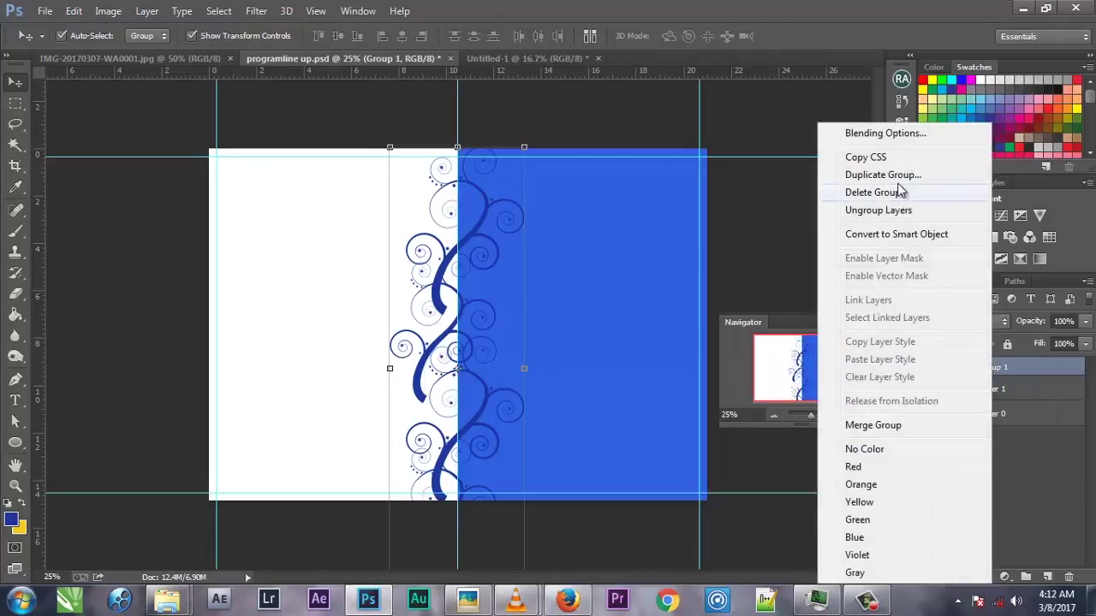
{"action": "left_click", "coordinate": [869, 134]}
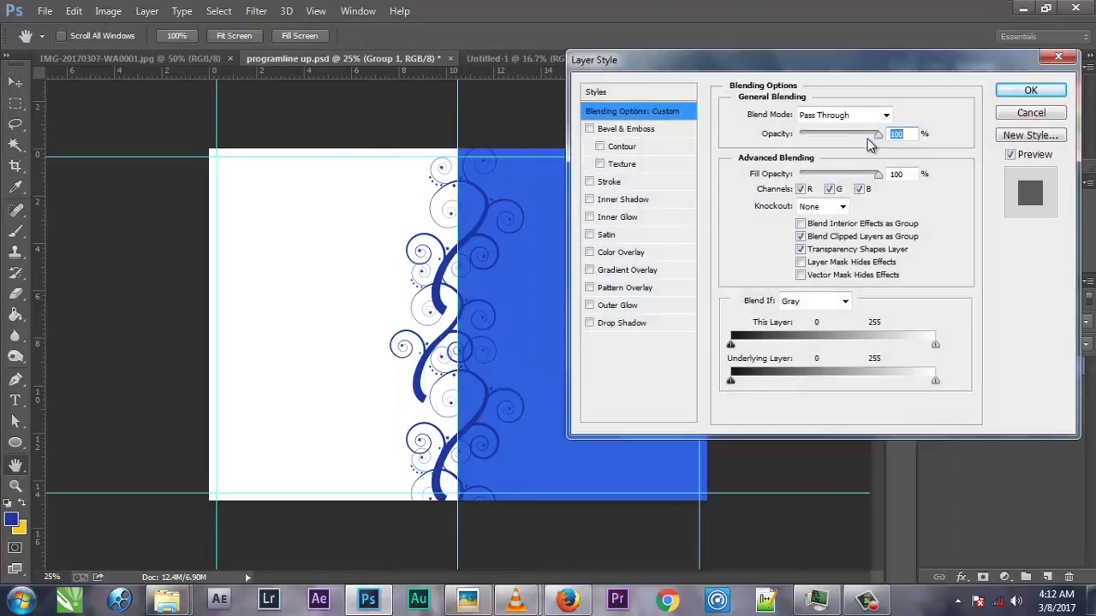
{"action": "left_click", "coordinate": [589, 253]}
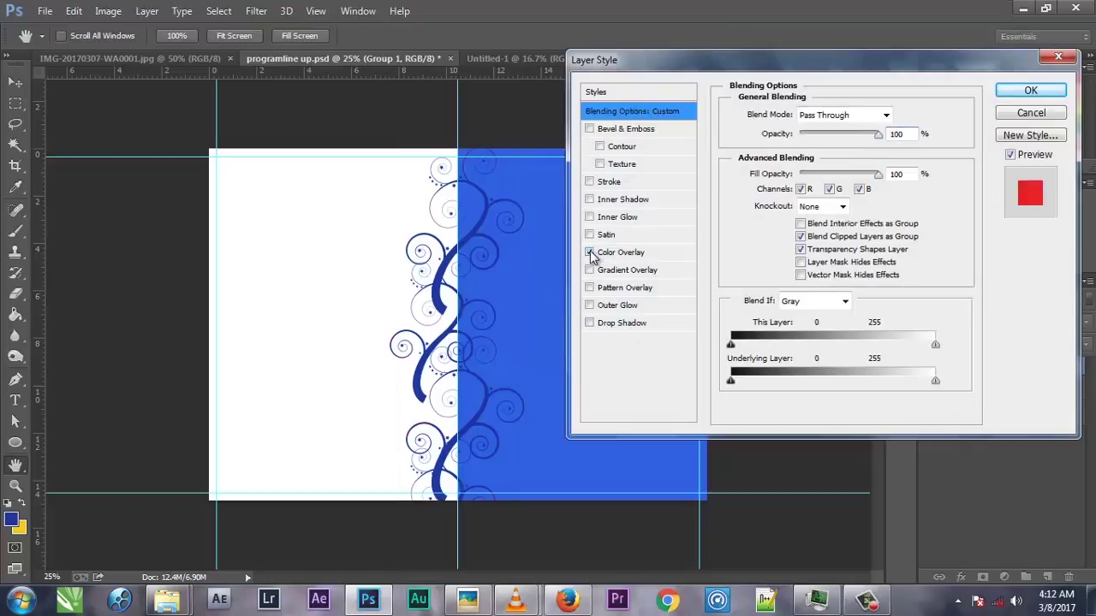
{"action": "left_click", "coordinate": [620, 253]}
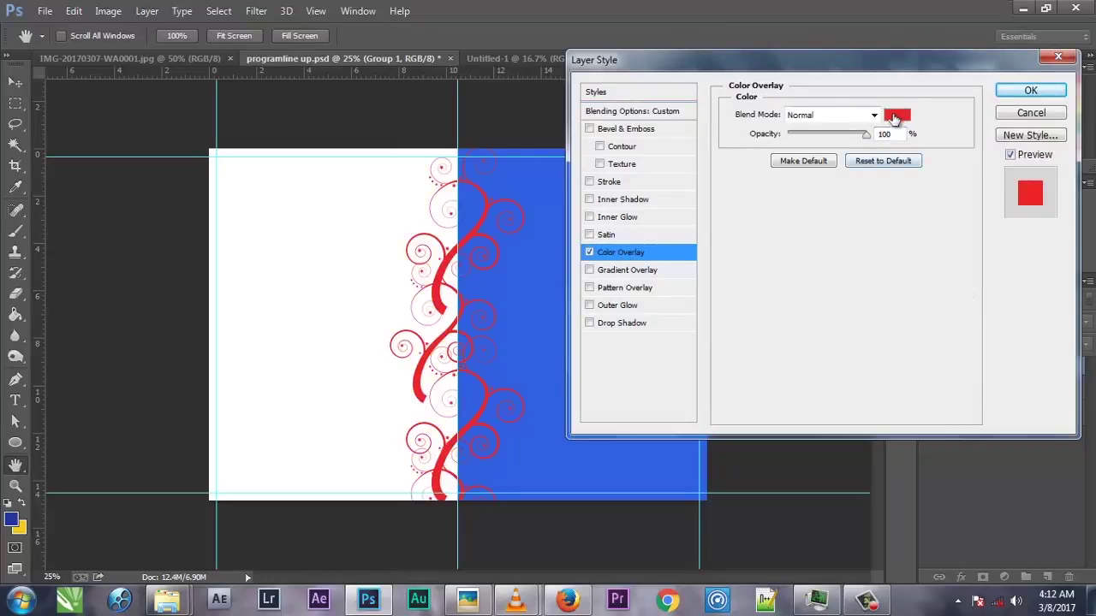
{"action": "left_click", "coordinate": [897, 114]}
{"action": "type", "text": "ffffff"}
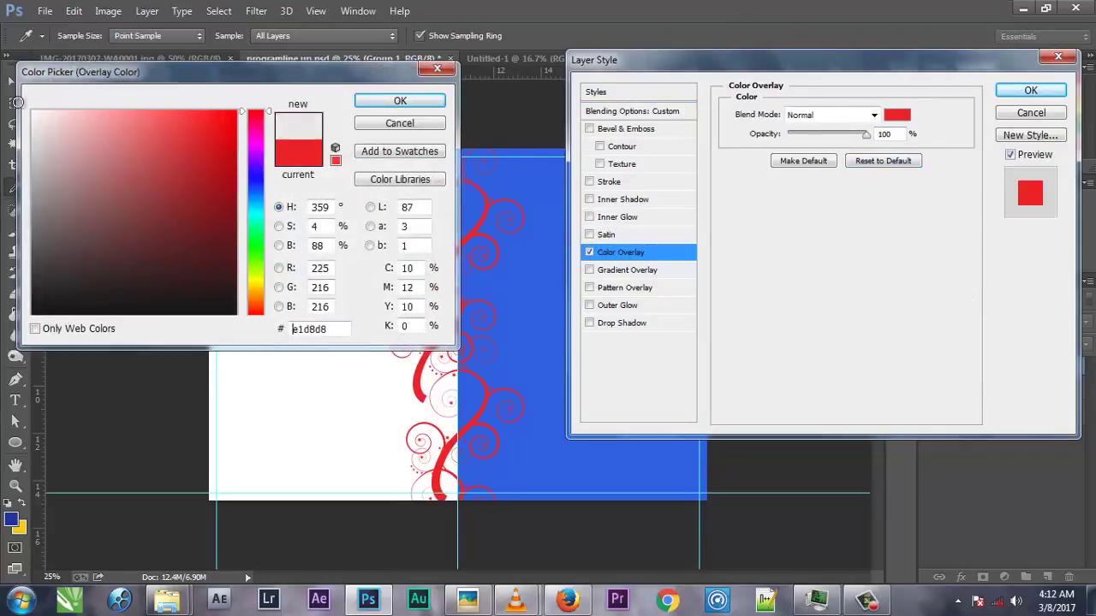
{"action": "left_click", "coordinate": [380, 103]}
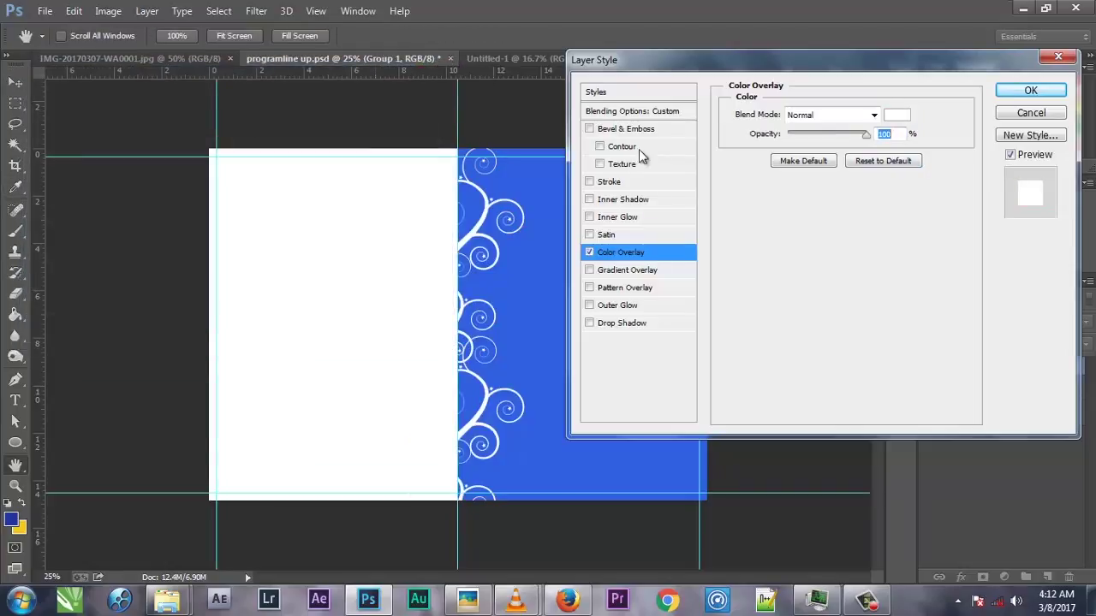
{"action": "left_click", "coordinate": [1027, 91]}
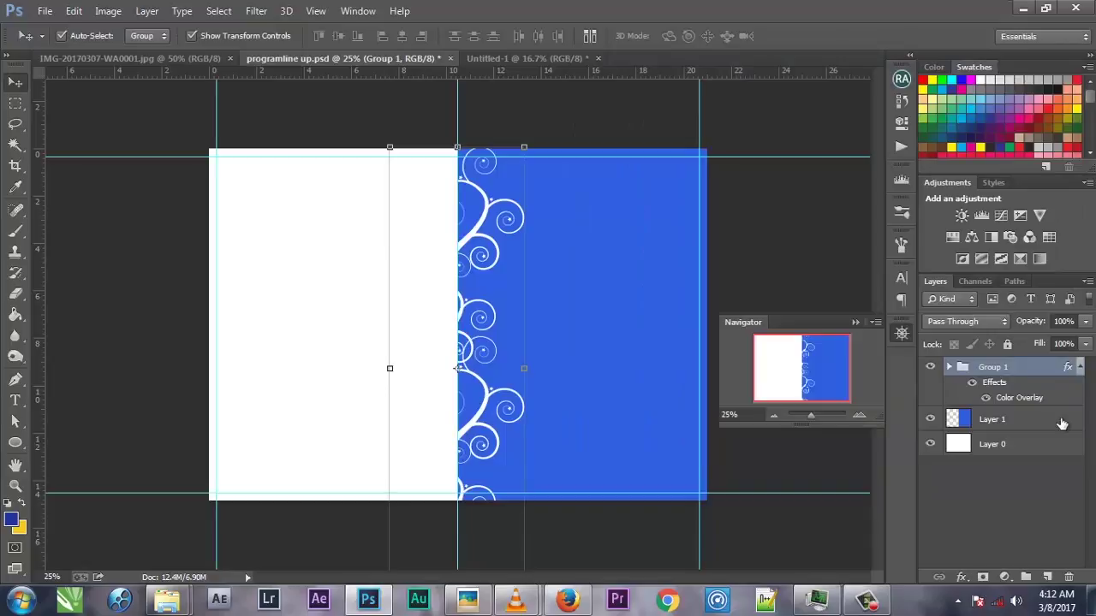
Step: Duplicate the white swirl group and flip the copy horizontally
{"action": "right_click", "coordinate": [993, 372]}
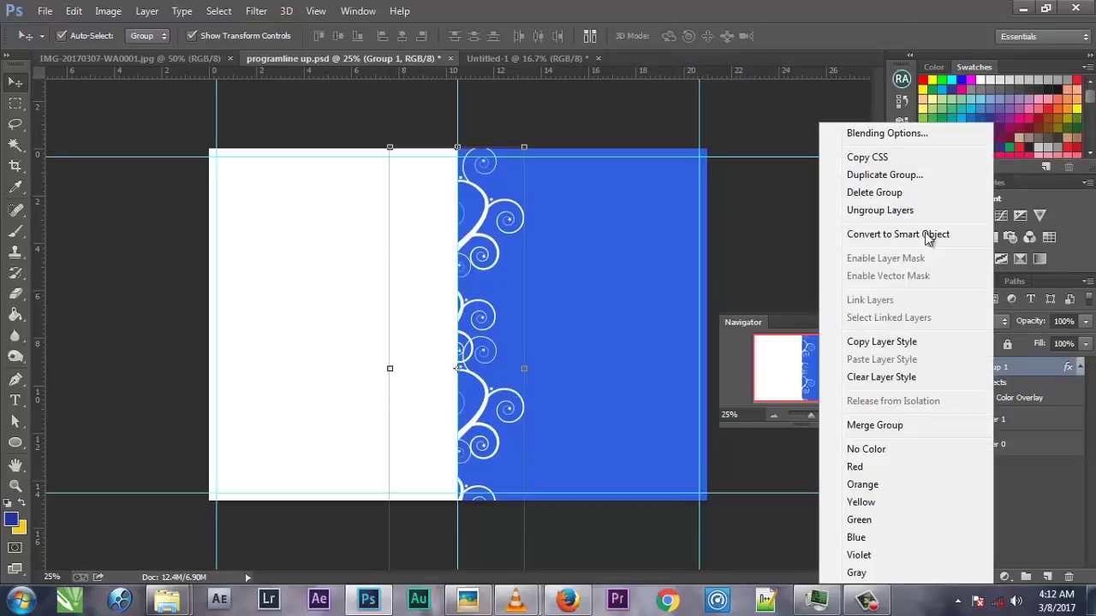
{"action": "left_click", "coordinate": [1020, 368]}
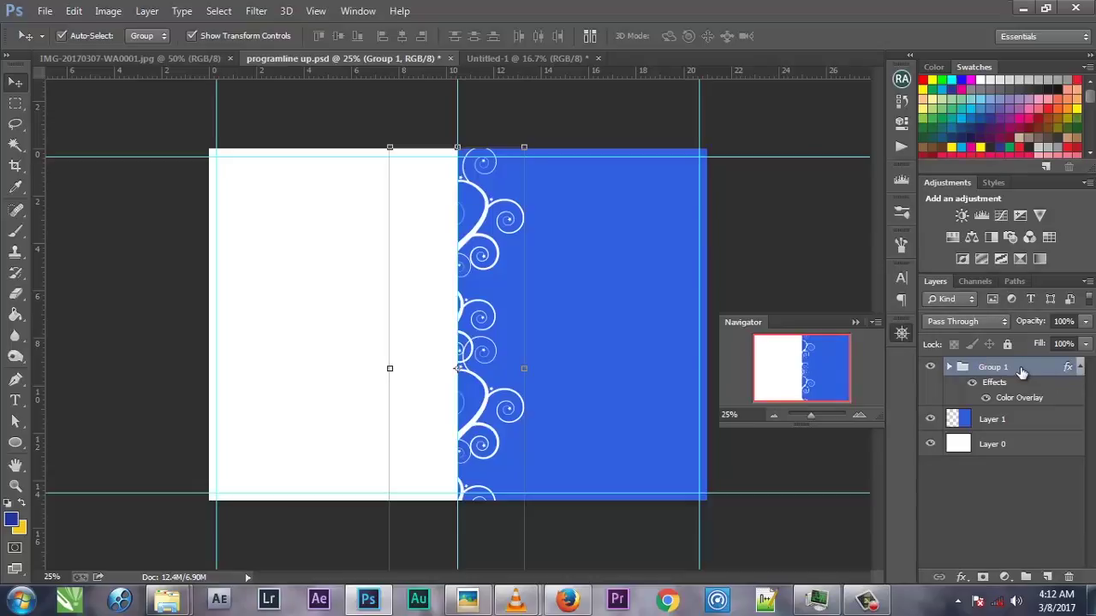
{"action": "key", "text": "ctrl+j"}
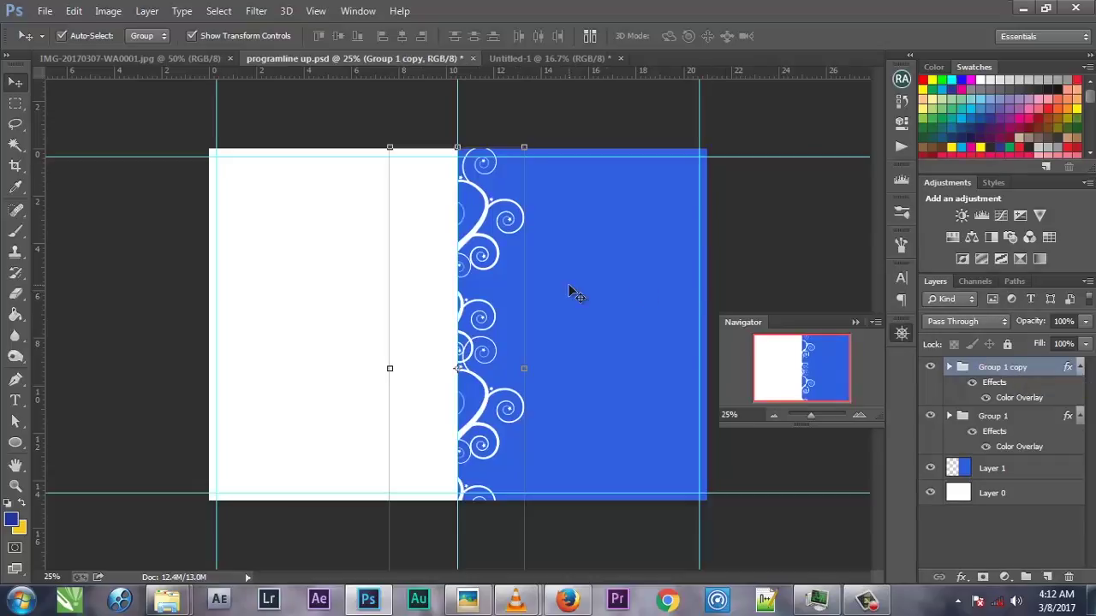
{"action": "right_click", "coordinate": [477, 231]}
{"action": "left_click", "coordinate": [546, 469]}
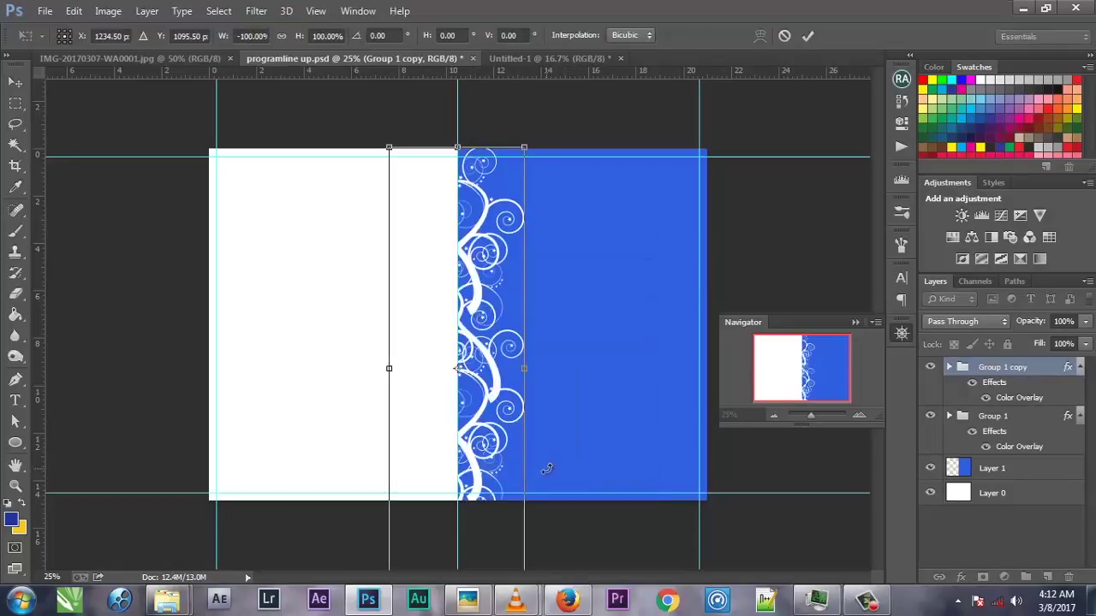
{"action": "left_click", "coordinate": [806, 34]}
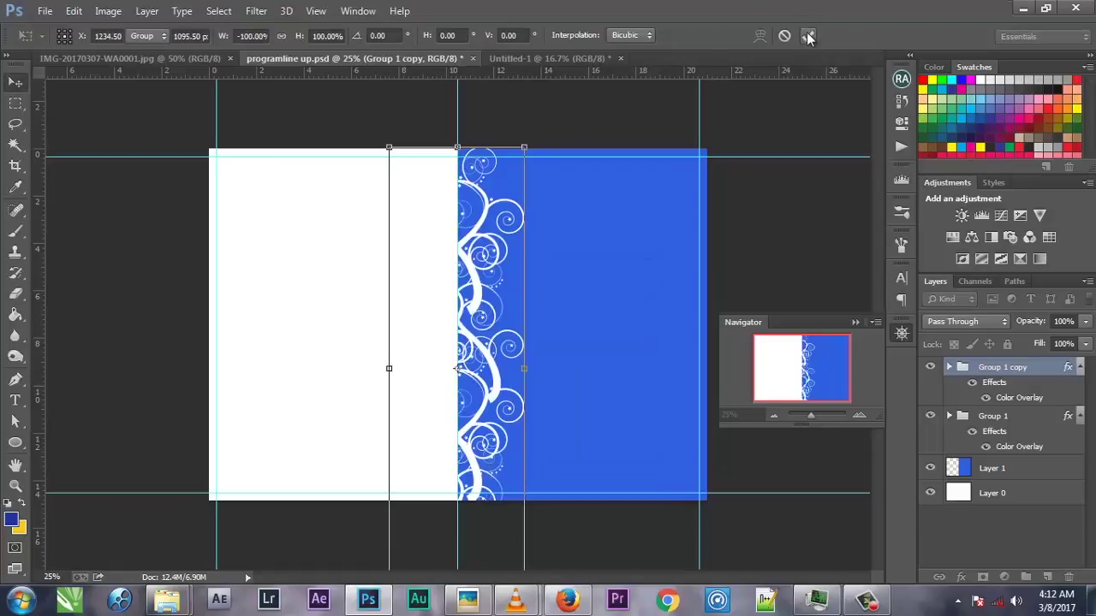
Step: Move the mirrored swirls about 130 px right toward the blue panel's right edge
{"action": "key", "text": "Right"}
{"action": "key", "text": "Right"}
{"action": "key", "text": "Right"}
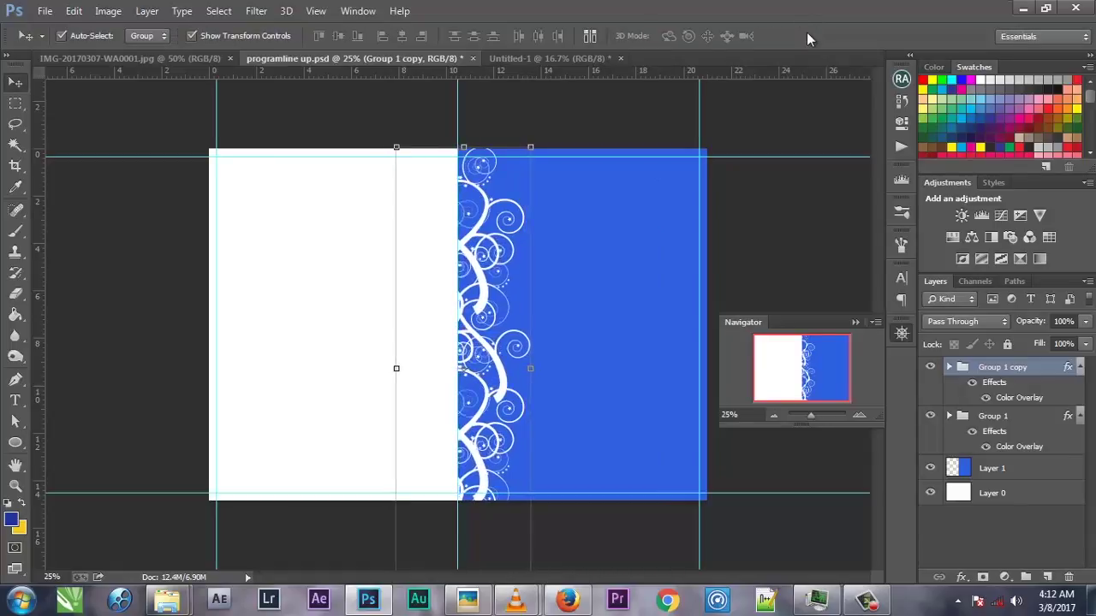
{"action": "key", "text": "Right"}
{"action": "key", "text": "Right"}
{"action": "key", "text": "Right"}
{"action": "key", "text": "Right"}
{"action": "key", "text": "Right"}
{"action": "key", "text": "Right"}
{"action": "key", "text": "Right"}
{"action": "key", "text": "Right"}
{"action": "key", "text": "Right"}
{"action": "key", "text": "Right"}
{"action": "key", "text": "Right"}
{"action": "key", "text": "Right"}
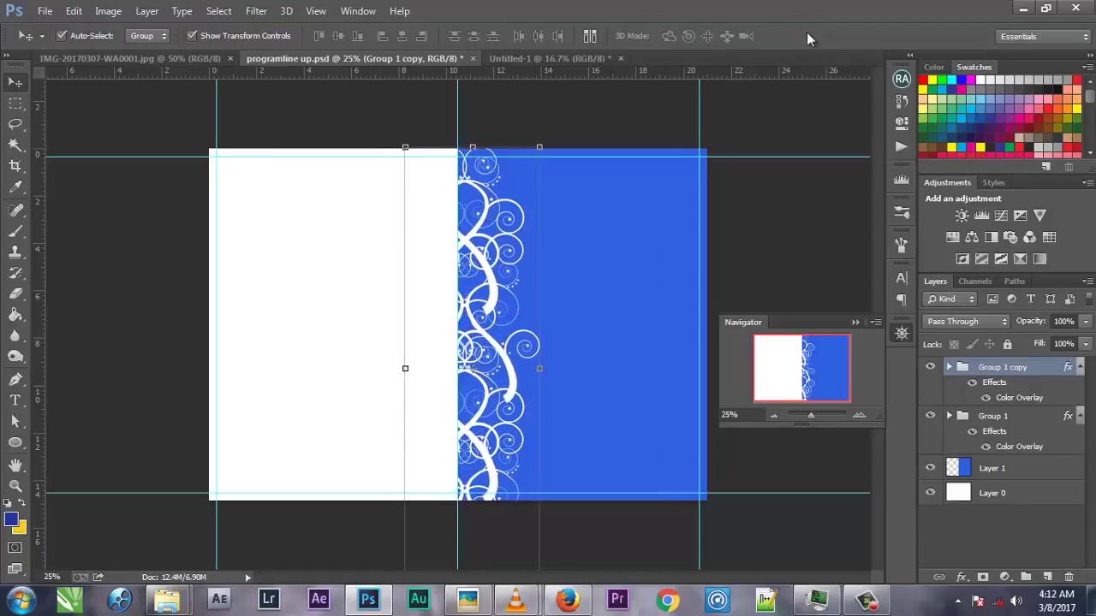
{"action": "key", "text": "Right"}
{"action": "key", "text": "Right"}
{"action": "key", "text": "Right"}
{"action": "key", "text": "Right"}
{"action": "key", "text": "Right"}
{"action": "key", "text": "Right"}
{"action": "key", "text": "Right"}
{"action": "key", "text": "Right"}
{"action": "key", "text": "Right"}
{"action": "key", "text": "Right"}
{"action": "key", "text": "Right"}
{"action": "key", "text": "Right"}
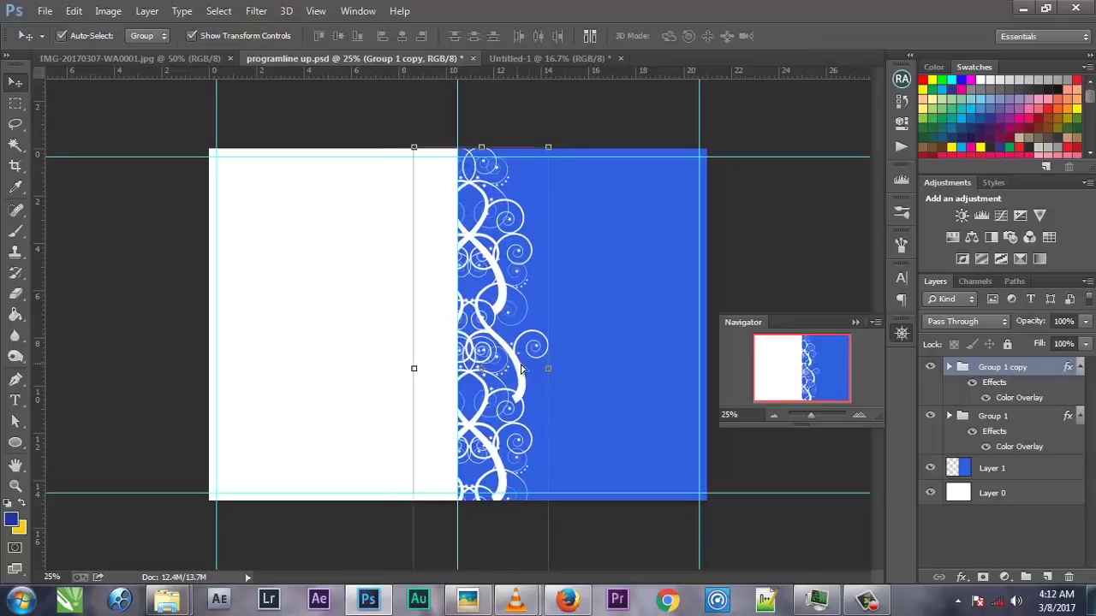
{"action": "mouse_move", "coordinate": [521, 368]}
{"action": "left_mouse_down"}
{"action": "mouse_move", "coordinate": [697, 335]}
{"action": "mouse_move", "coordinate": [725, 351]}
{"action": "left_mouse_up"}
{"action": "key", "text": "ctrl+z"}
{"action": "mouse_move", "coordinate": [521, 374]}
{"action": "left_mouse_down"}
{"action": "mouse_move", "coordinate": [629, 342]}
{"action": "mouse_move", "coordinate": [631, 368]}
{"action": "mouse_move", "coordinate": [641, 347]}
{"action": "mouse_move", "coordinate": [667, 354]}
{"action": "left_mouse_up"}
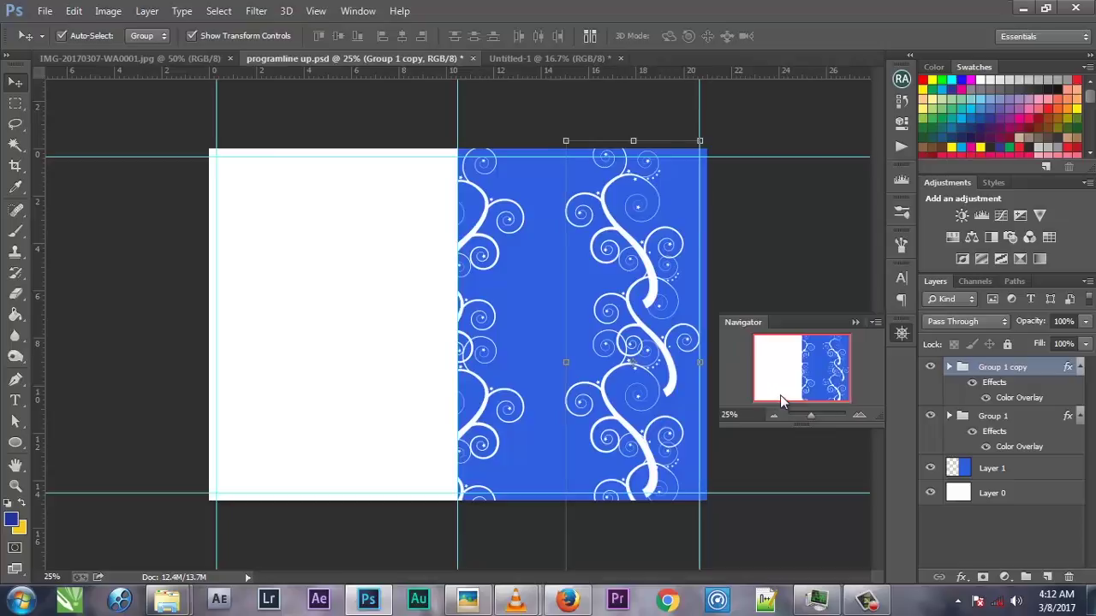
Step: Fine-tune the mirrored border right and down along the blue panel's edge, then deselect
{"action": "key", "text": "Right"}
{"action": "key", "text": "Right"}
{"action": "key", "text": "Right"}
{"action": "key", "text": "Right"}
{"action": "key", "text": "Right"}
{"action": "key", "text": "Right"}
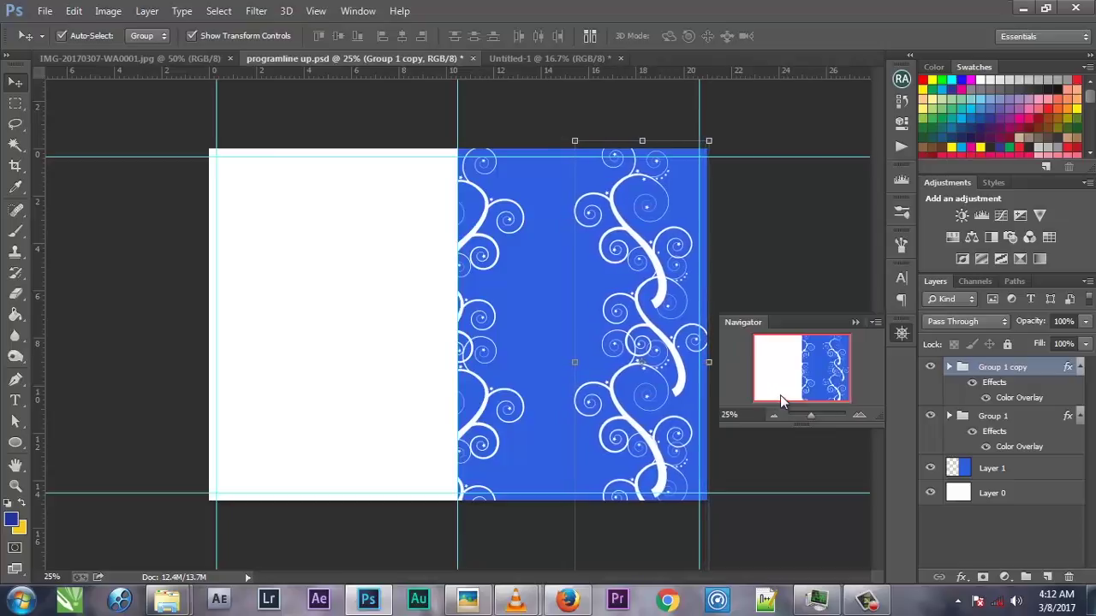
{"action": "key", "text": "Right"}
{"action": "key", "text": "Right"}
{"action": "key", "text": "Right"}
{"action": "key", "text": "Right"}
{"action": "key", "text": "Right"}
{"action": "key", "text": "Right"}
{"action": "key", "text": "Right"}
{"action": "key", "text": "Right"}
{"action": "key", "text": "Right"}
{"action": "key", "text": "Right"}
{"action": "key", "text": "Right"}
{"action": "key", "text": "Right"}
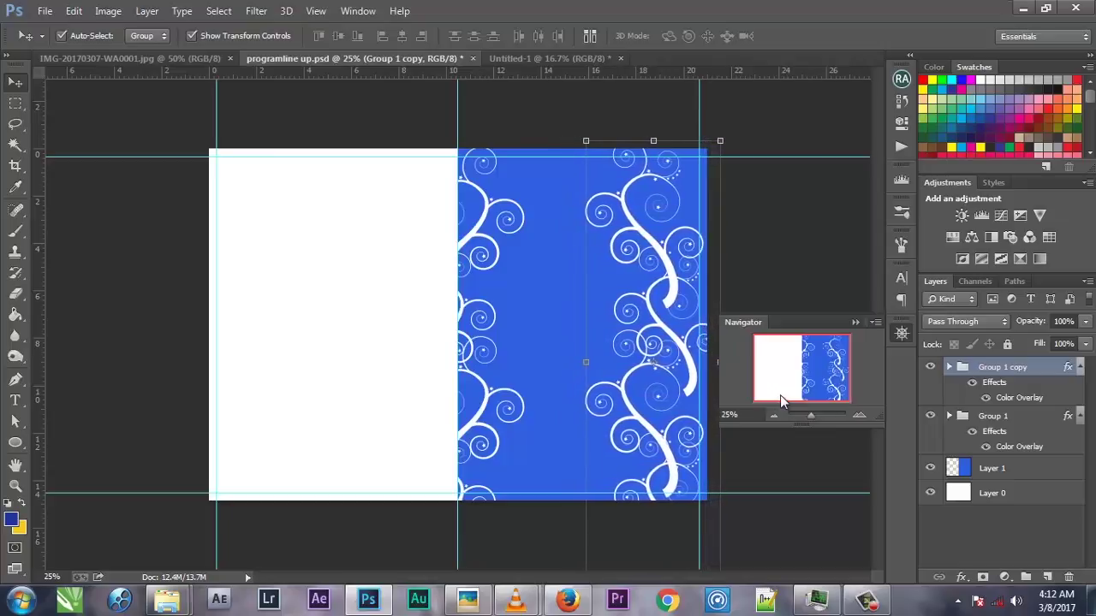
{"action": "key", "text": "Right"}
{"action": "key", "text": "Right"}
{"action": "key", "text": "Right"}
{"action": "key", "text": "Right"}
{"action": "key", "text": "Right"}
{"action": "key", "text": "Right"}
{"action": "key", "text": "Right"}
{"action": "key", "text": "Right"}
{"action": "key", "text": "Right"}
{"action": "key", "text": "Right"}
{"action": "key", "text": "Right"}
{"action": "key", "text": "Right"}
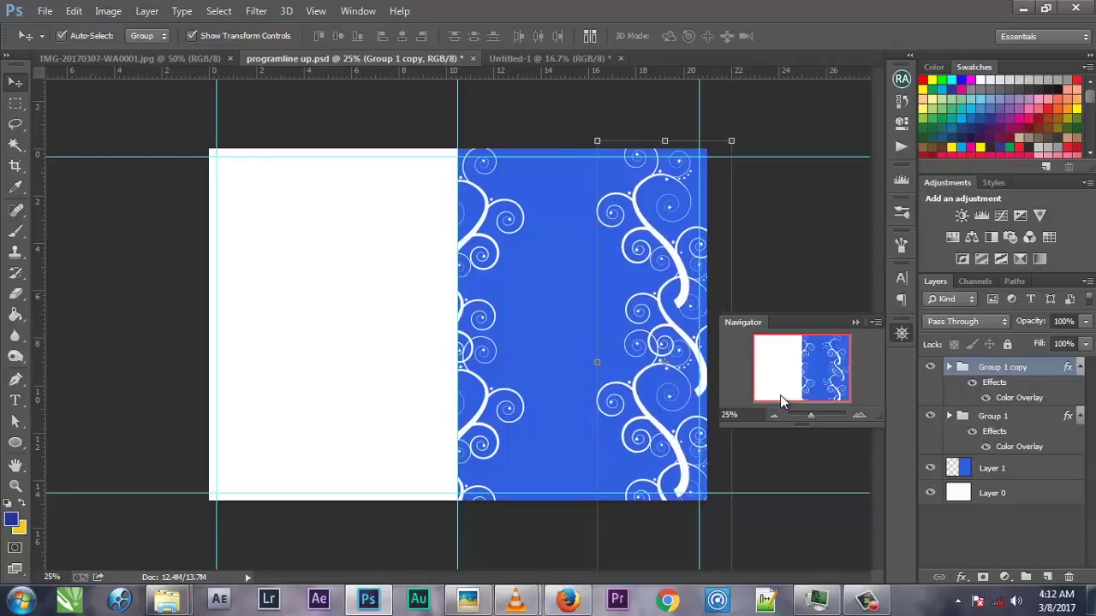
{"action": "key", "text": "Right"}
{"action": "key", "text": "Right"}
{"action": "key", "text": "Right"}
{"action": "key", "text": "Right"}
{"action": "key", "text": "Right"}
{"action": "key", "text": "Right"}
{"action": "key", "text": "Right"}
{"action": "key", "text": "Right"}
{"action": "key", "text": "Right"}
{"action": "key", "text": "Right"}
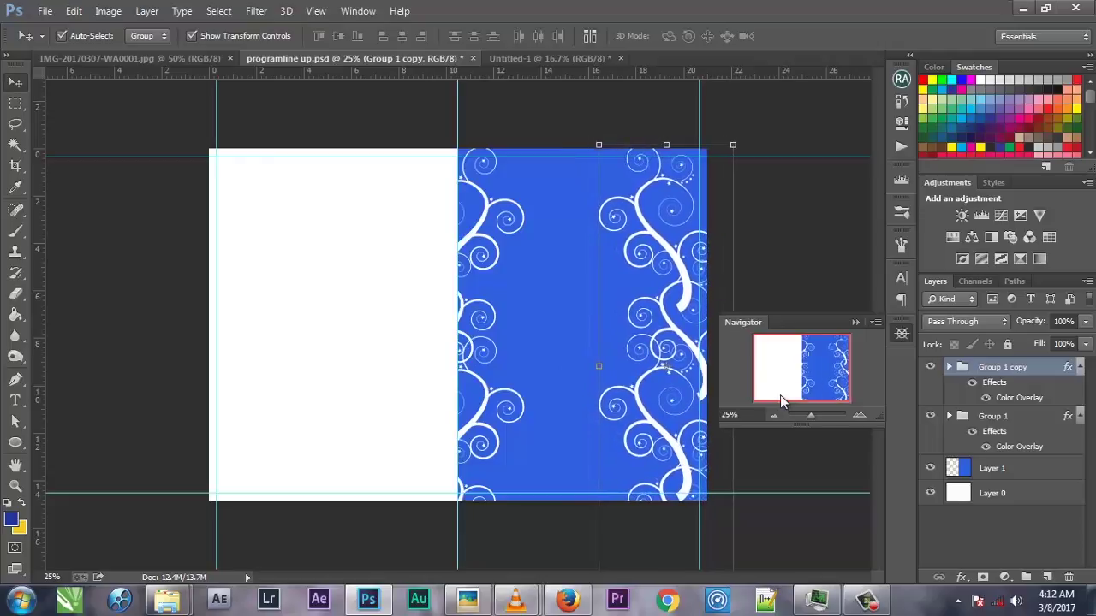
{"action": "key", "text": "Right"}
{"action": "key", "text": "Right"}
{"action": "key", "text": "Right"}
{"action": "key", "text": "Right"}
{"action": "key", "text": "Right"}
{"action": "key", "text": "Right"}
{"action": "key", "text": "Right"}
{"action": "key", "text": "Right"}
{"action": "key", "text": "Right"}
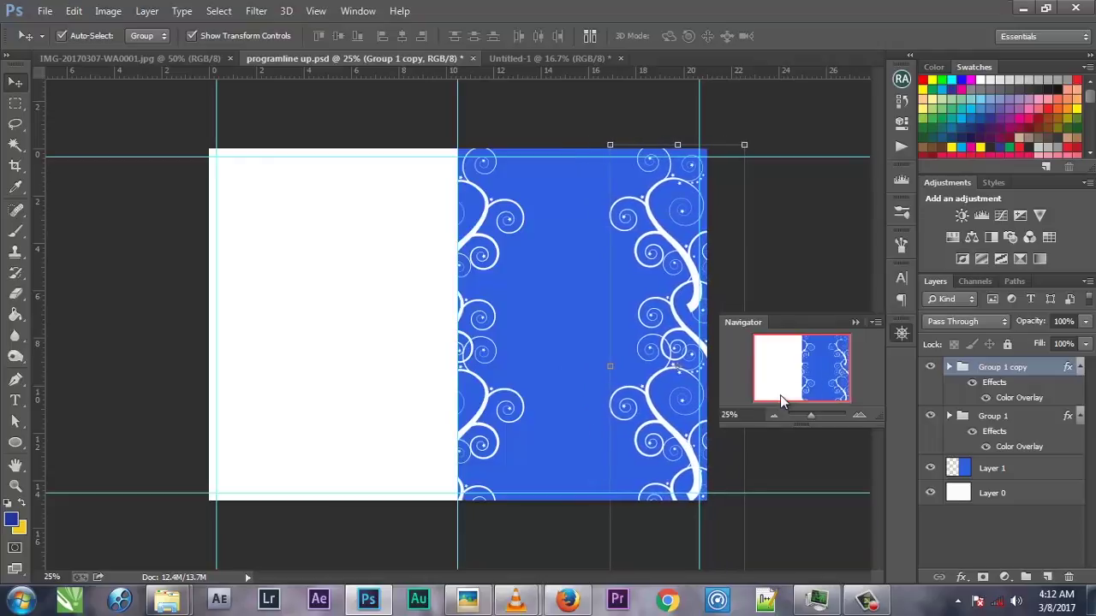
{"action": "key", "text": "Right"}
{"action": "key", "text": "Right"}
{"action": "key", "text": "Right"}
{"action": "key", "text": "Right"}
{"action": "key", "text": "Right"}
{"action": "key", "text": "Right"}
{"action": "key", "text": "Right"}
{"action": "key", "text": "Right"}
{"action": "key", "text": "Right"}
{"action": "key", "text": "Right"}
{"action": "key", "text": "Right"}
{"action": "key", "text": "Right"}
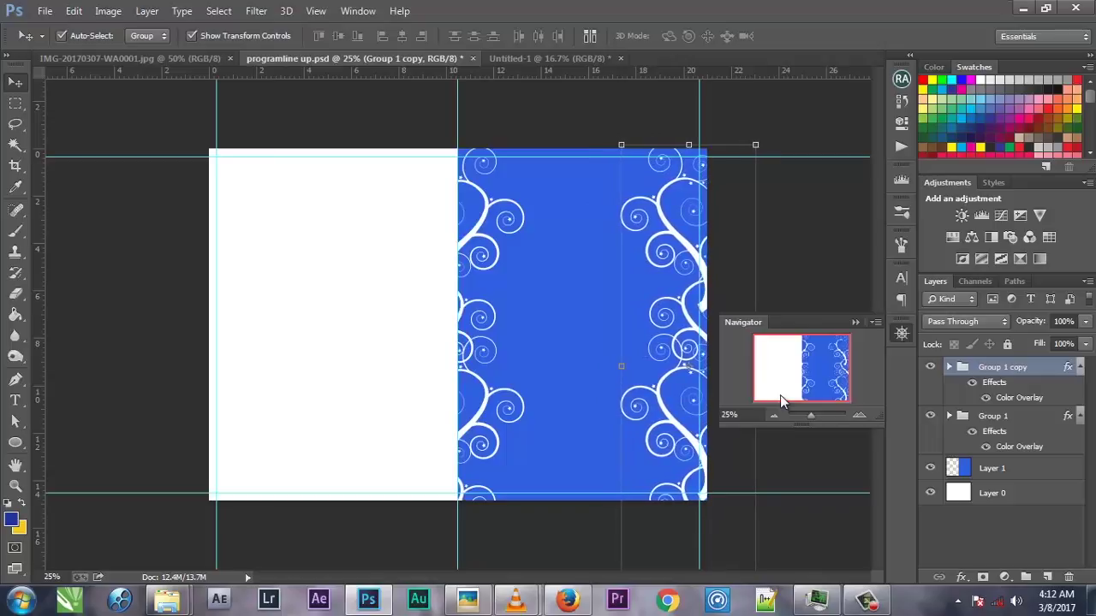
{"action": "key", "text": "Right"}
{"action": "key", "text": "Right"}
{"action": "key", "text": "Right"}
{"action": "key", "text": "Right"}
{"action": "key", "text": "Right"}
{"action": "key", "text": "Right"}
{"action": "key", "text": "Right"}
{"action": "key", "text": "Right"}
{"action": "key", "text": "Right"}
{"action": "key", "text": "Right"}
{"action": "key", "text": "Right"}
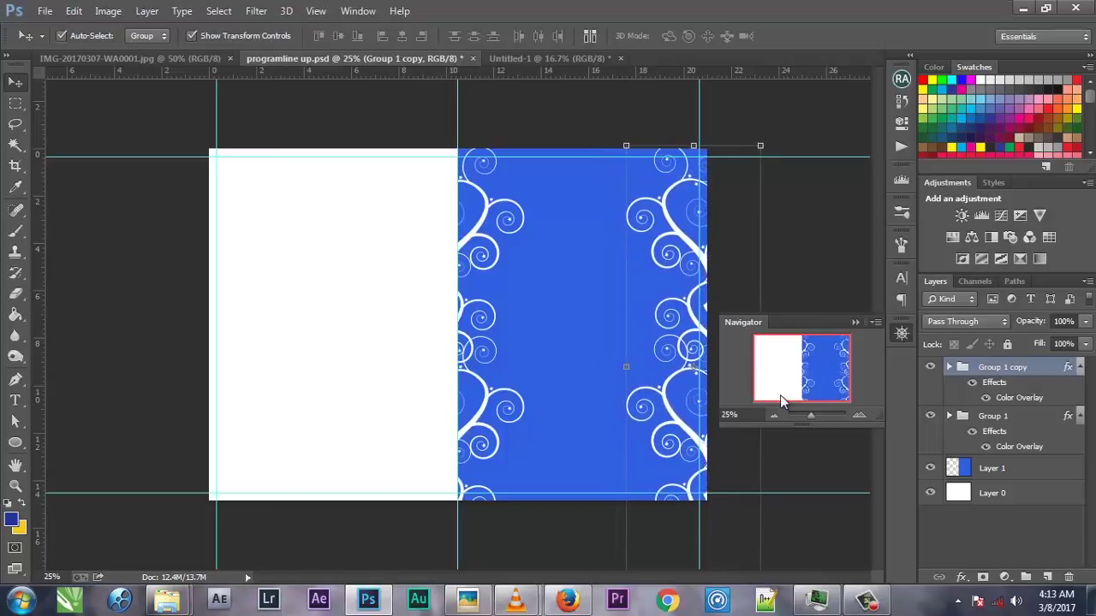
{"action": "key", "text": "Right"}
{"action": "key", "text": "Right"}
{"action": "key", "text": "Right"}
{"action": "key", "text": "Right"}
{"action": "key", "text": "Right"}
{"action": "key", "text": "Right"}
{"action": "key", "text": "Right"}
{"action": "key", "text": "Right"}
{"action": "key", "text": "Right"}
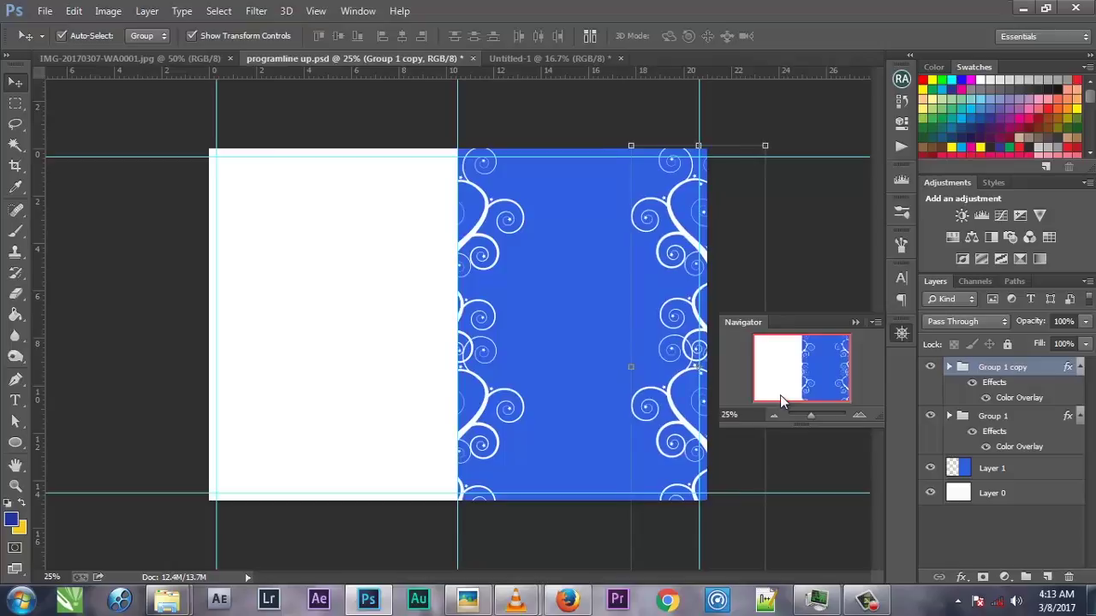
{"action": "key", "text": "Right"}
{"action": "key", "text": "Right"}
{"action": "key", "text": "Right"}
{"action": "key", "text": "Right"}
{"action": "key", "text": "Right"}
{"action": "key", "text": "Right"}
{"action": "key", "text": "Right"}
{"action": "key", "text": "Right"}
{"action": "key", "text": "Right"}
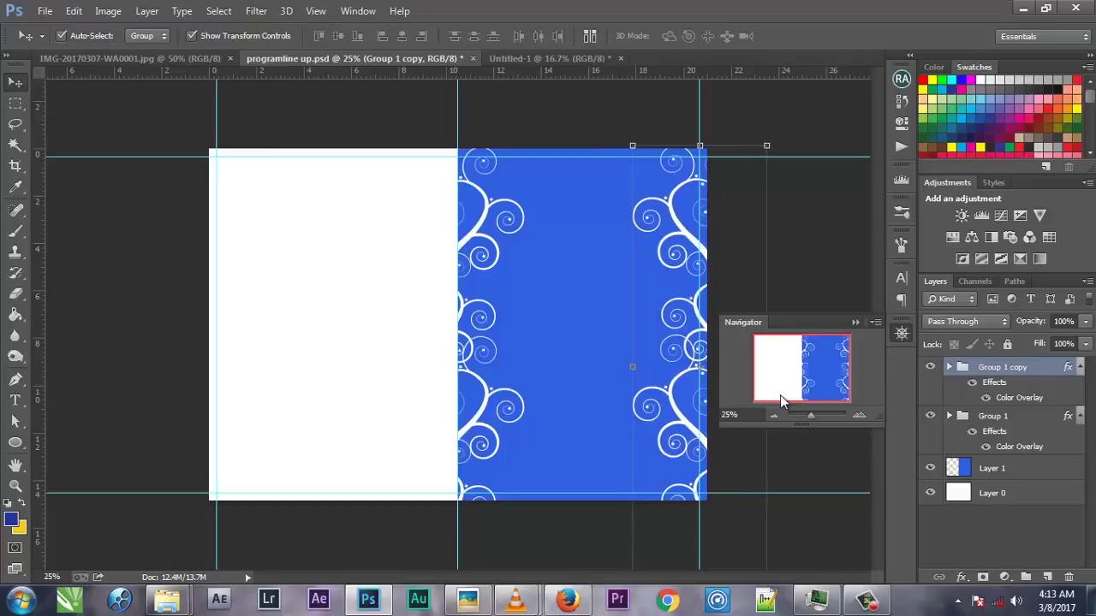
{"action": "key", "text": "Left"}
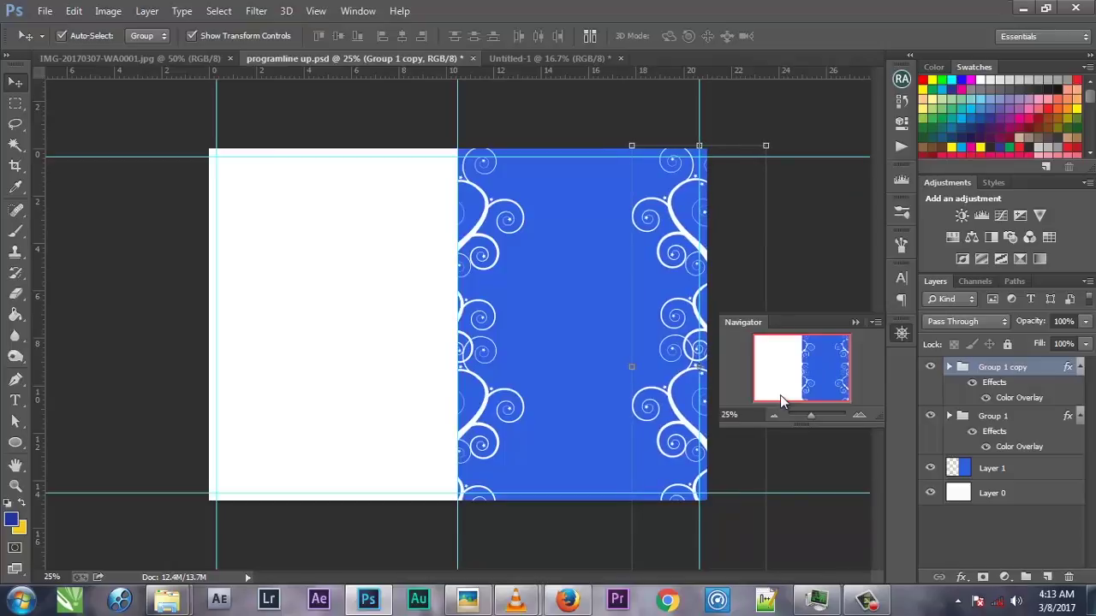
{"action": "key", "text": "Down"}
{"action": "key", "text": "Down"}
{"action": "key", "text": "Down"}
{"action": "key", "text": "Down"}
{"action": "key", "text": "Down"}
{"action": "key", "text": "Down"}
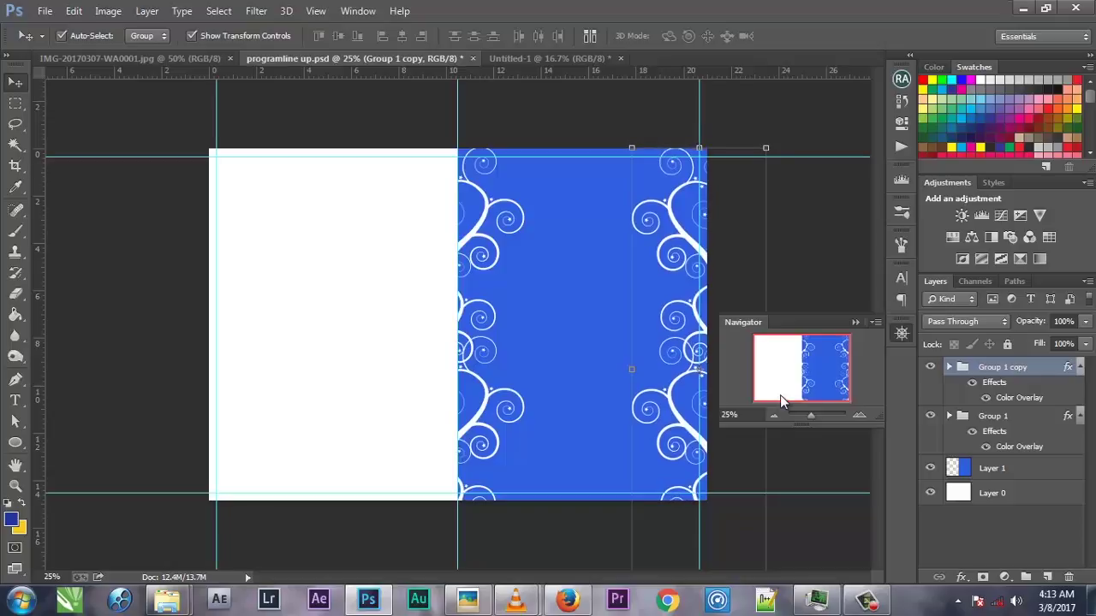
{"action": "key", "text": "Down"}
{"action": "key", "text": "Down"}
{"action": "key", "text": "Down"}
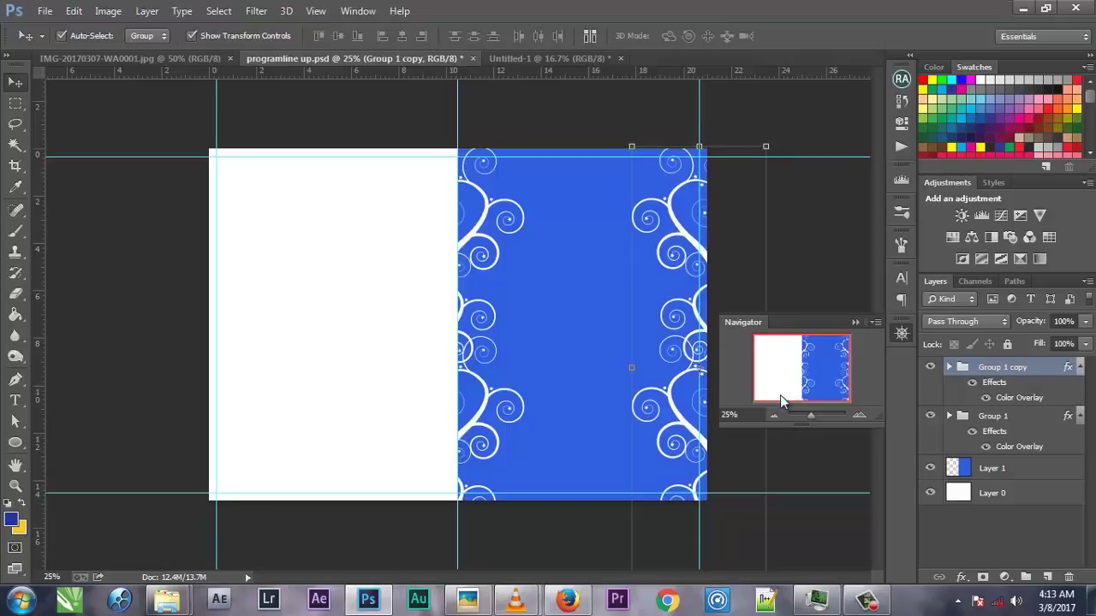
{"action": "left_click", "coordinate": [533, 112]}
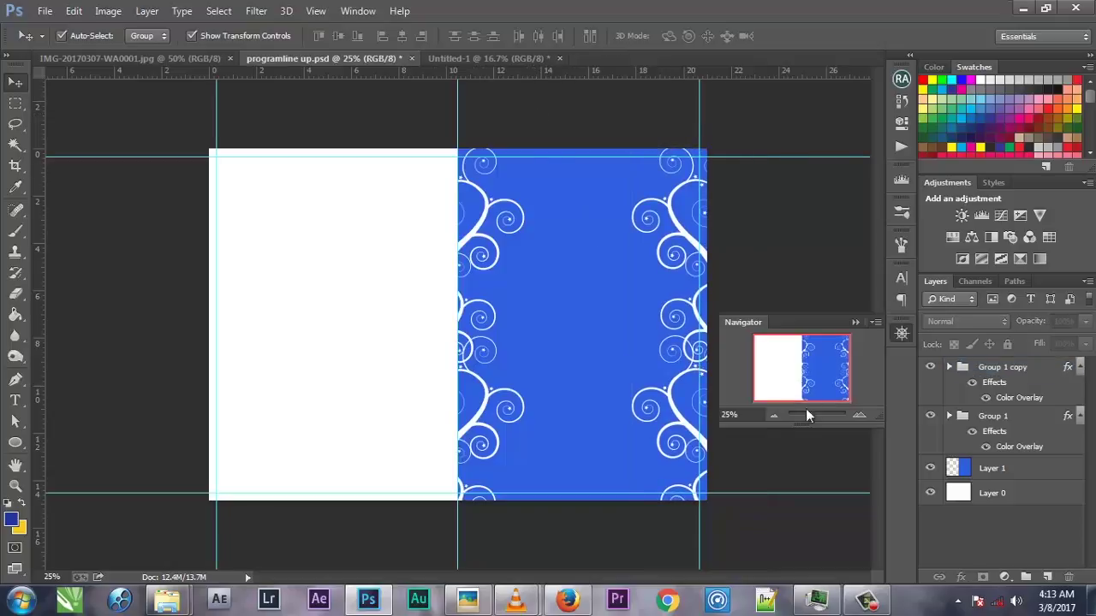
Step: Convert Group 1 and Group 1 copy into one smart object named 'floral w'
{"action": "left_click", "coordinate": [1005, 465]}
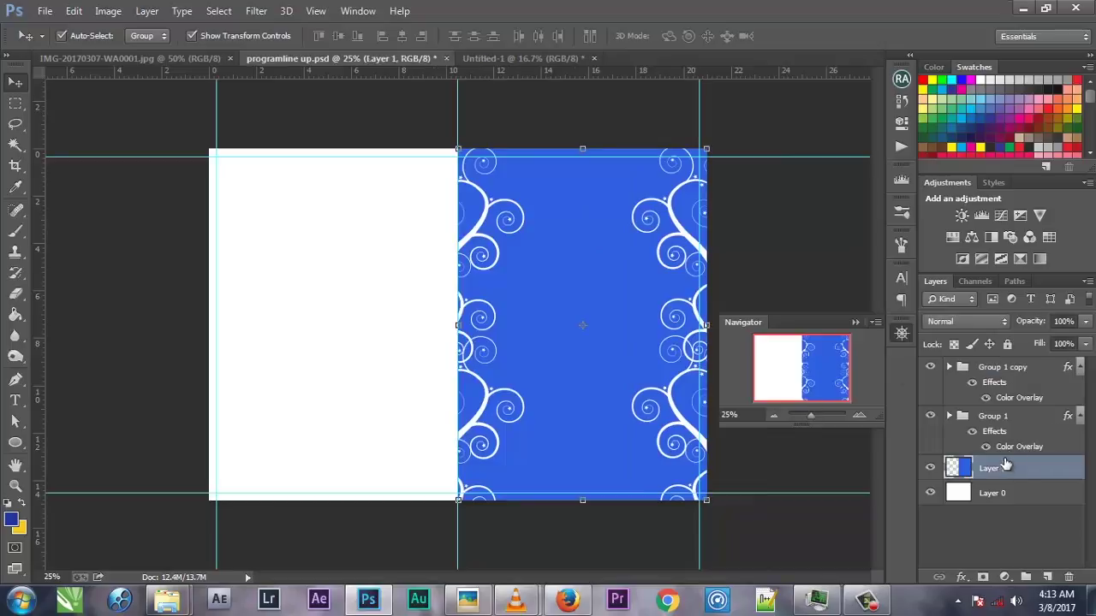
{"action": "left_click", "coordinate": [1030, 373]}
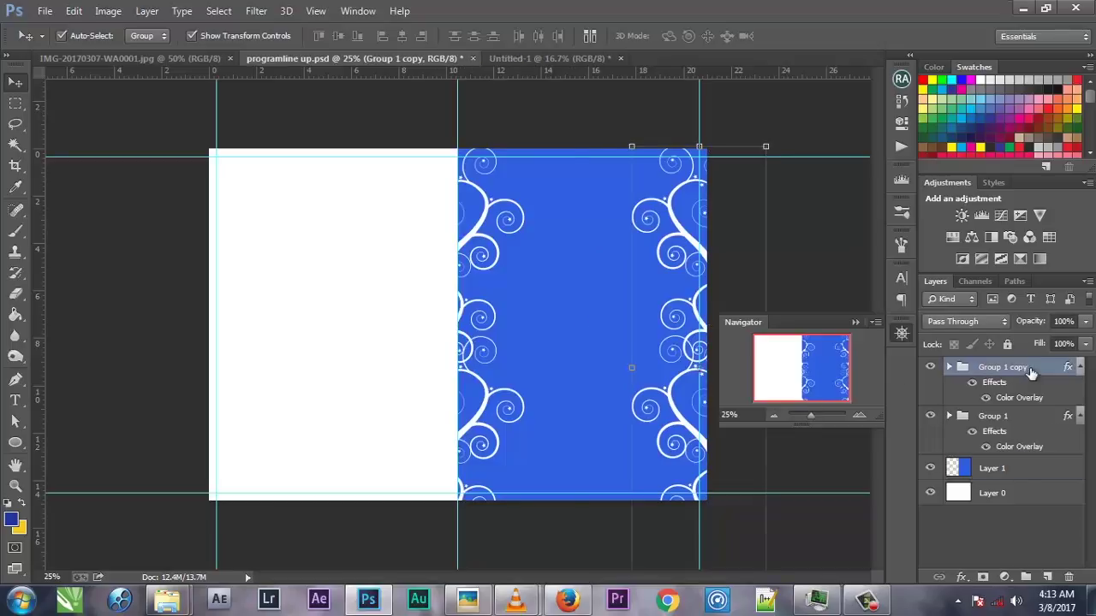
{"action": "left_click", "coordinate": [1006, 431]}
{"action": "right_click", "coordinate": [1006, 430]}
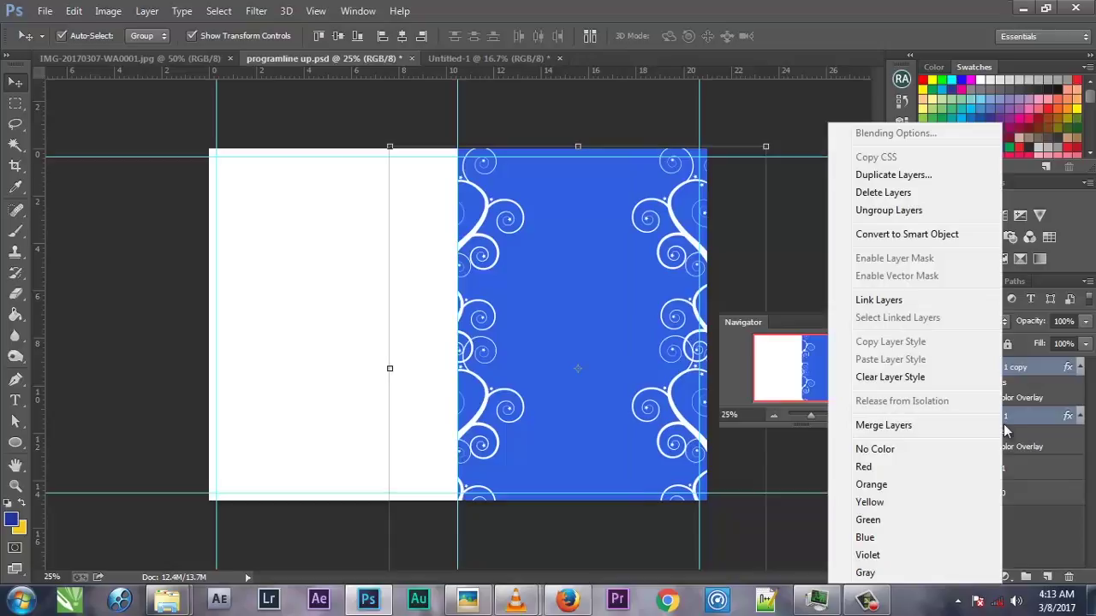
{"action": "left_click", "coordinate": [890, 235]}
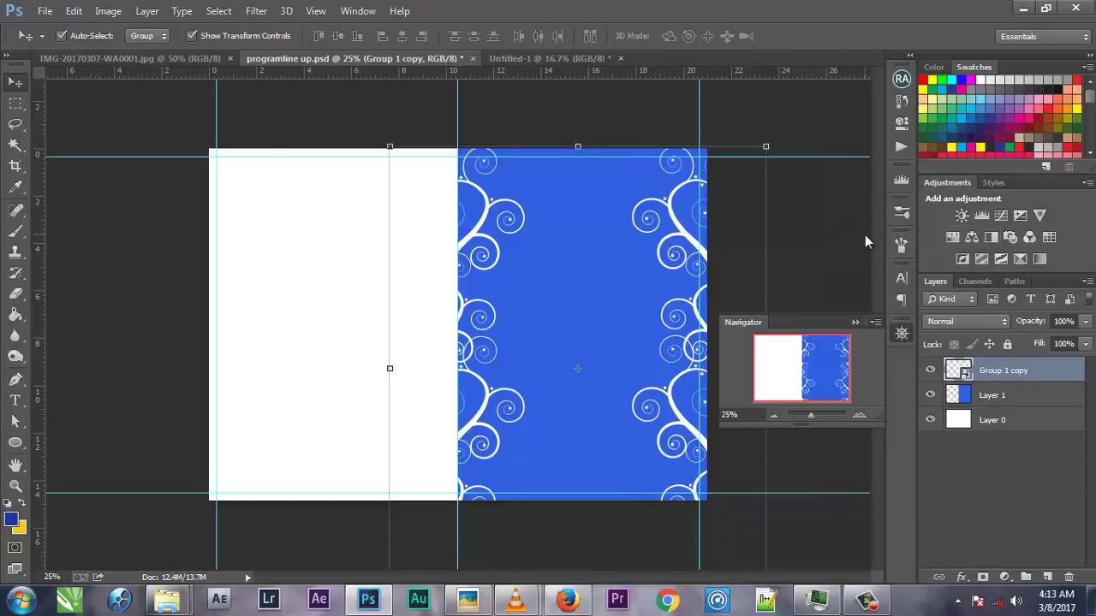
{"action": "double_click", "coordinate": [1000, 371]}
{"action": "type", "text": "floral w"}
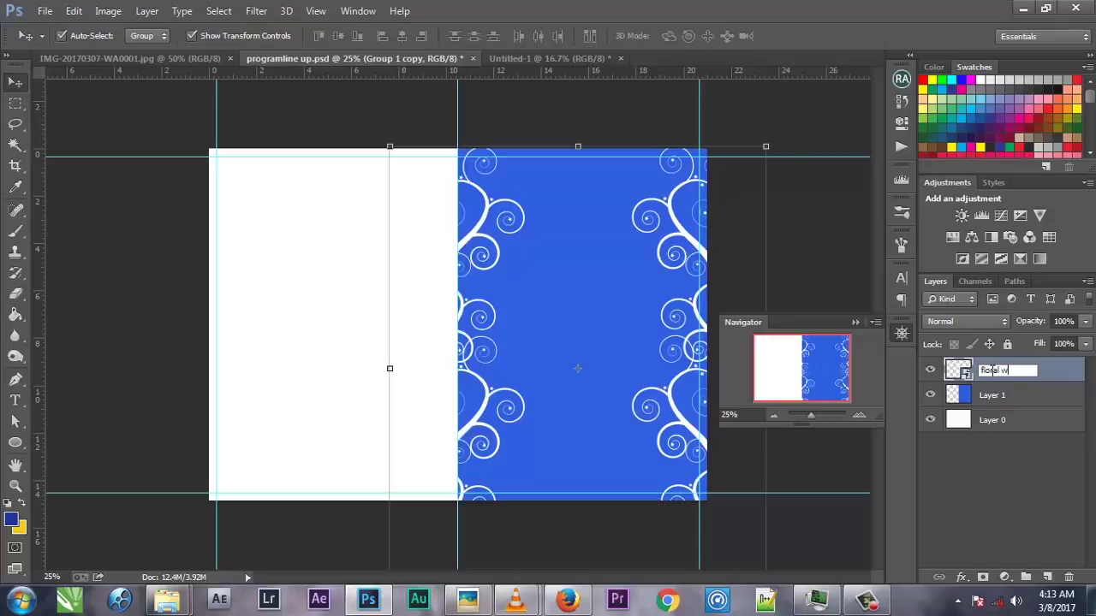
{"action": "key", "text": "Return"}
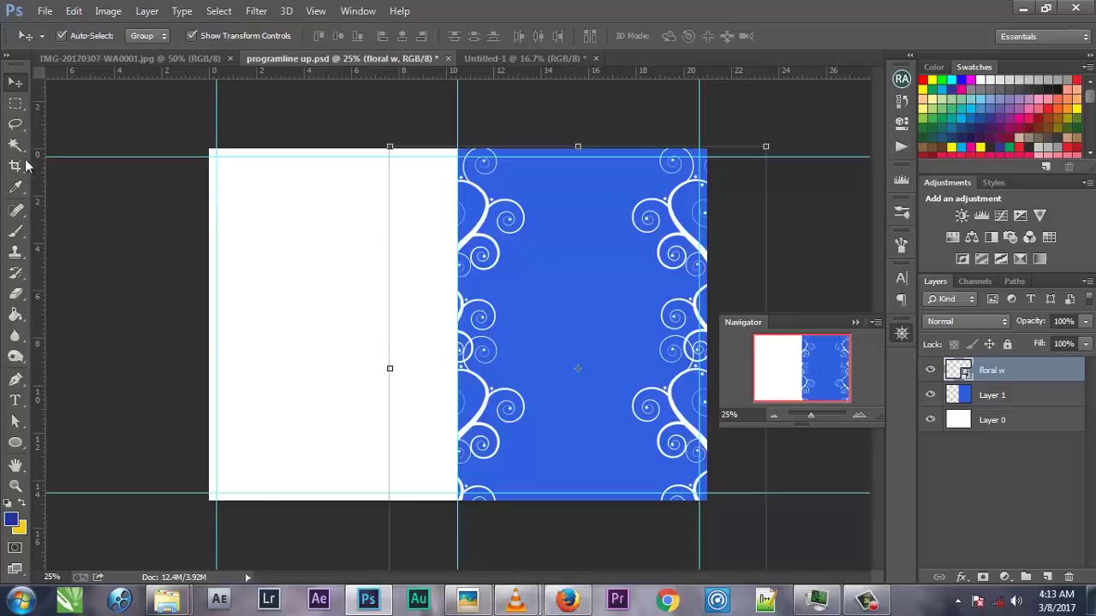
Step: Select a tall rectangle between the swirl borders of the blue panel and add empty Layer 2
{"action": "left_click", "coordinate": [14, 442]}
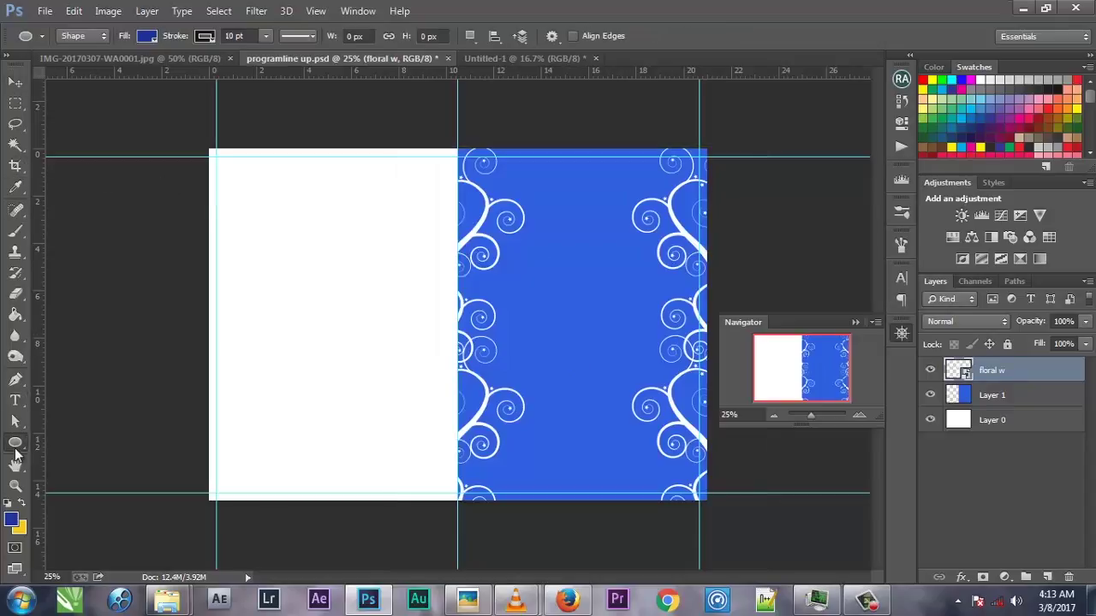
{"action": "left_click", "coordinate": [14, 103]}
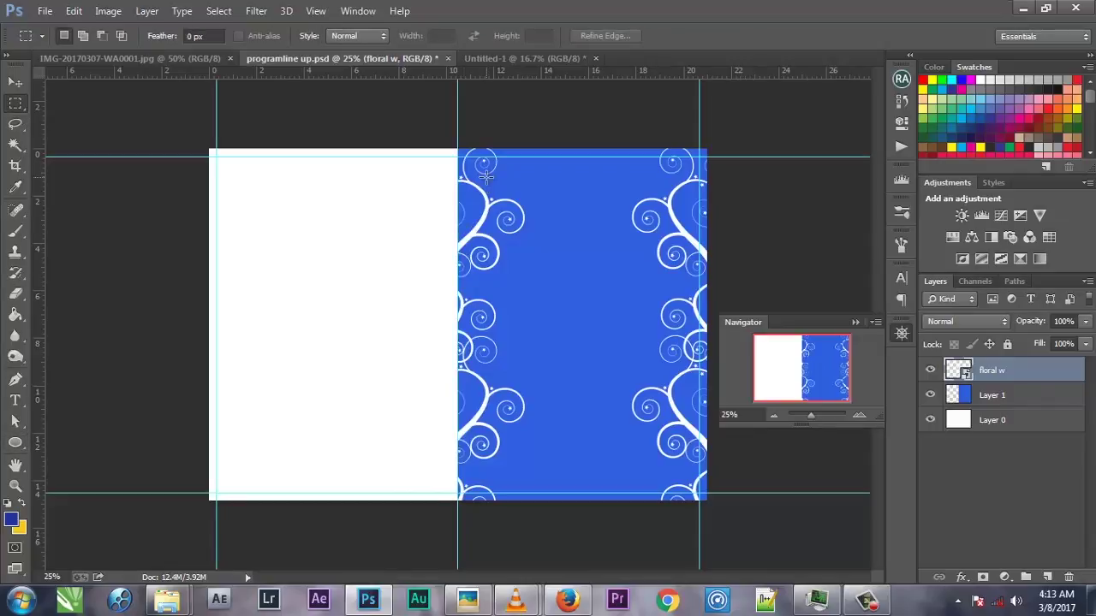
{"action": "left_click_drag", "start_coordinate": [485, 175], "coordinate": [652, 478]}
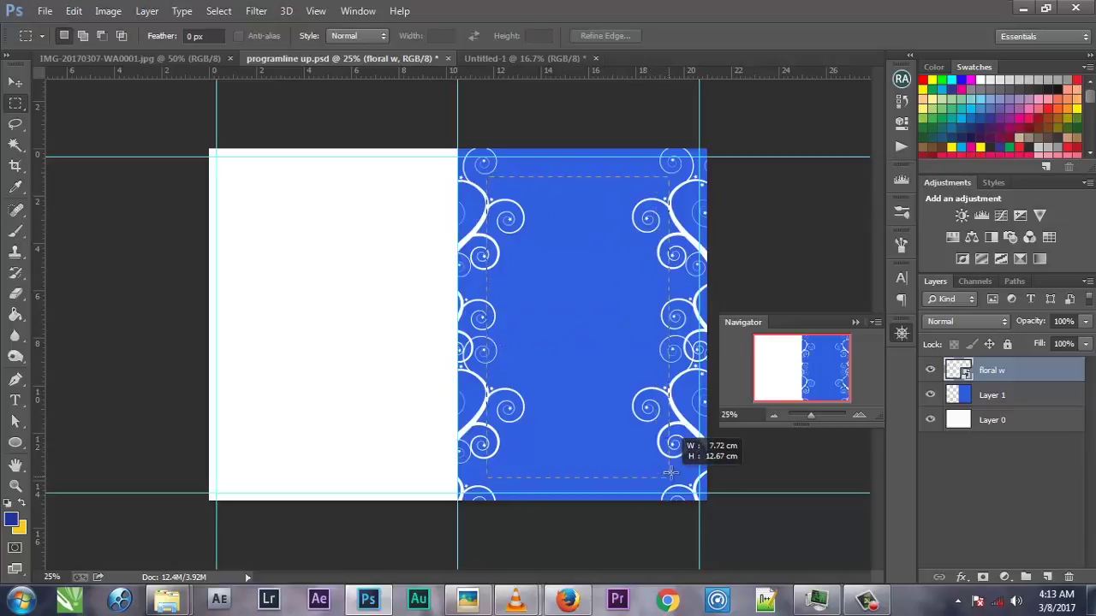
{"action": "left_click_drag", "start_coordinate": [652, 477], "coordinate": [676, 467]}
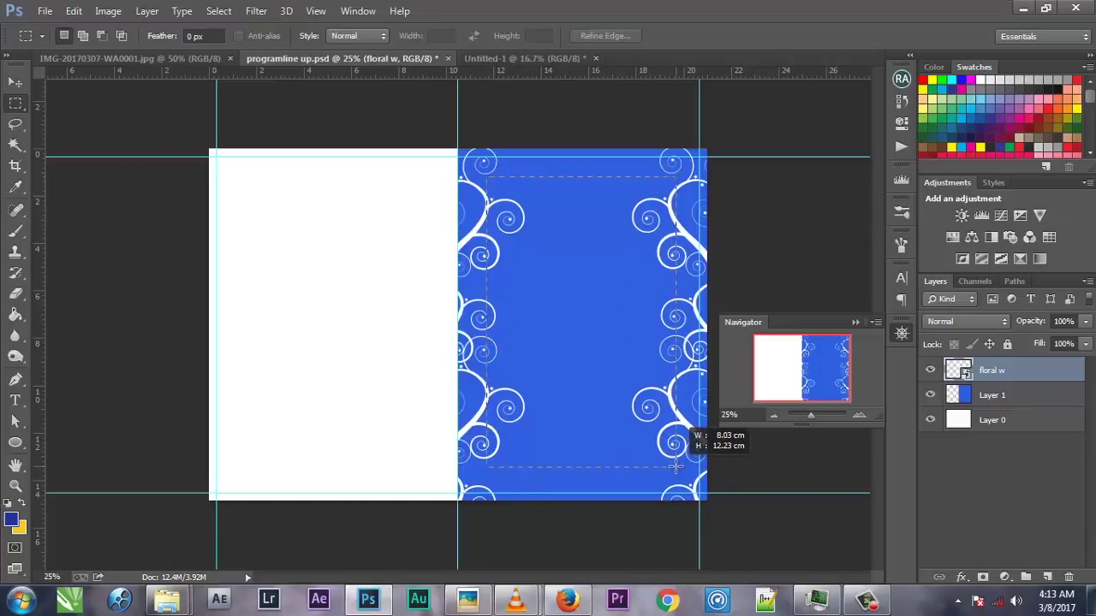
{"action": "left_click_drag", "start_coordinate": [676, 467], "coordinate": [675, 466]}
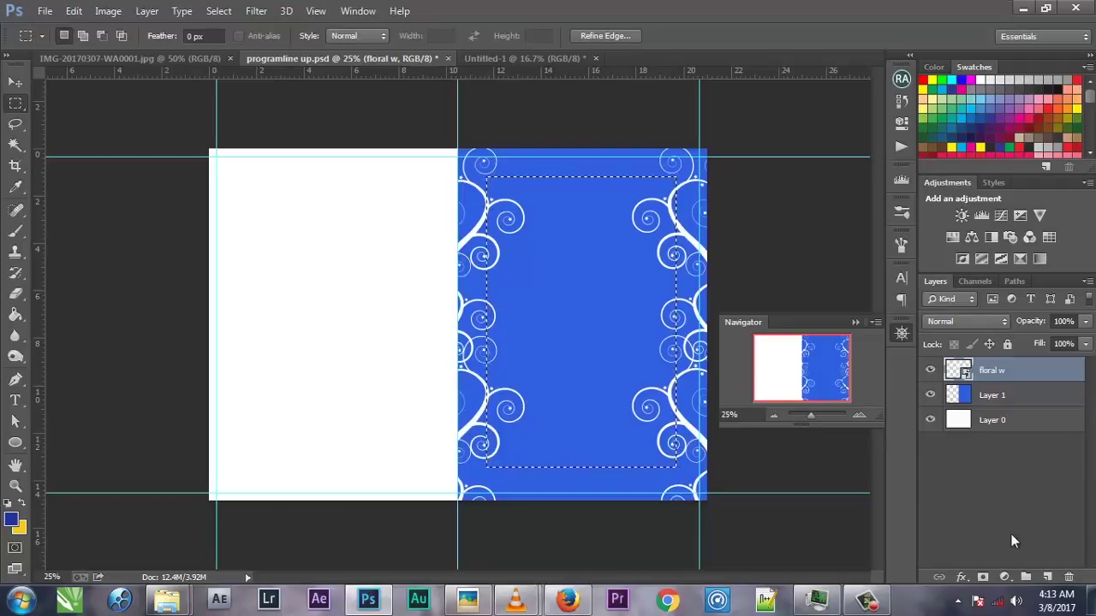
{"action": "left_click", "coordinate": [1048, 577]}
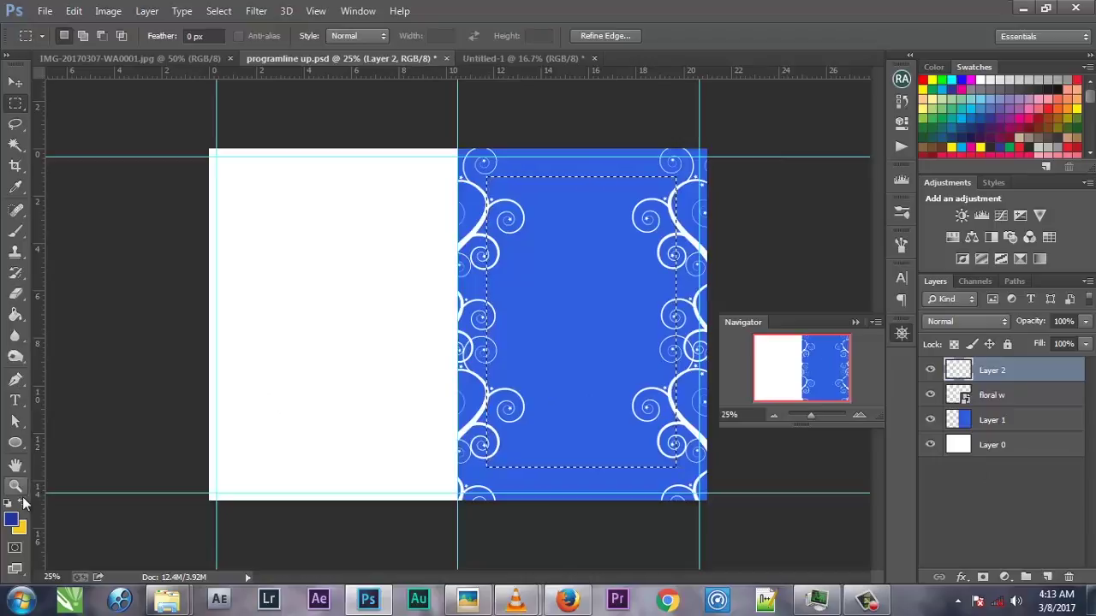
Step: Fill the rectangle selection with yellow on Layer 2, then deselect
{"action": "left_click", "coordinate": [22, 502]}
{"action": "left_click", "coordinate": [15, 315]}
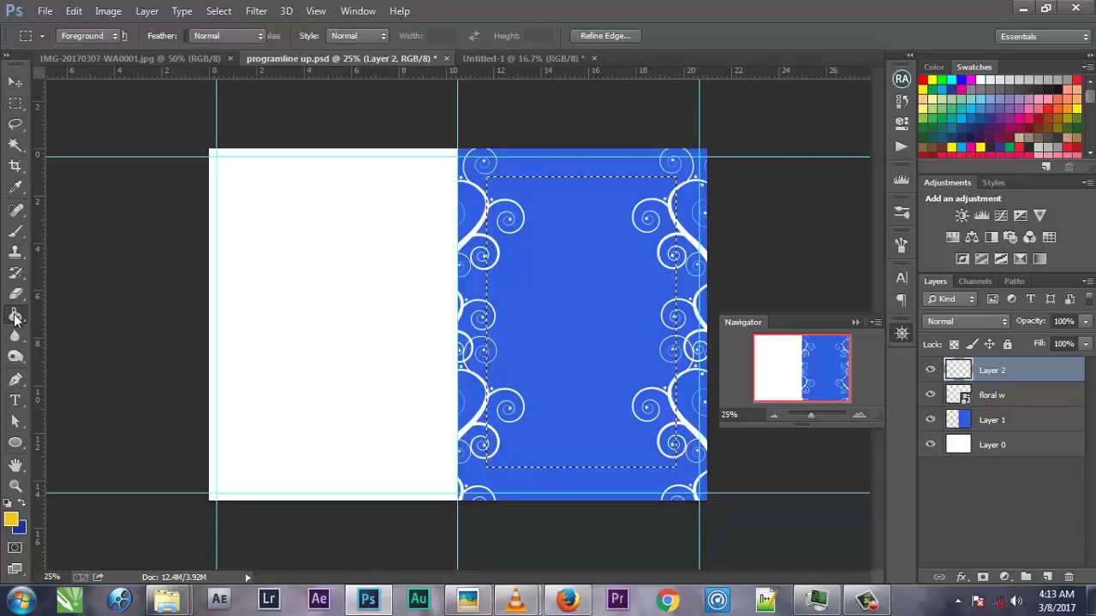
{"action": "left_click", "coordinate": [534, 248]}
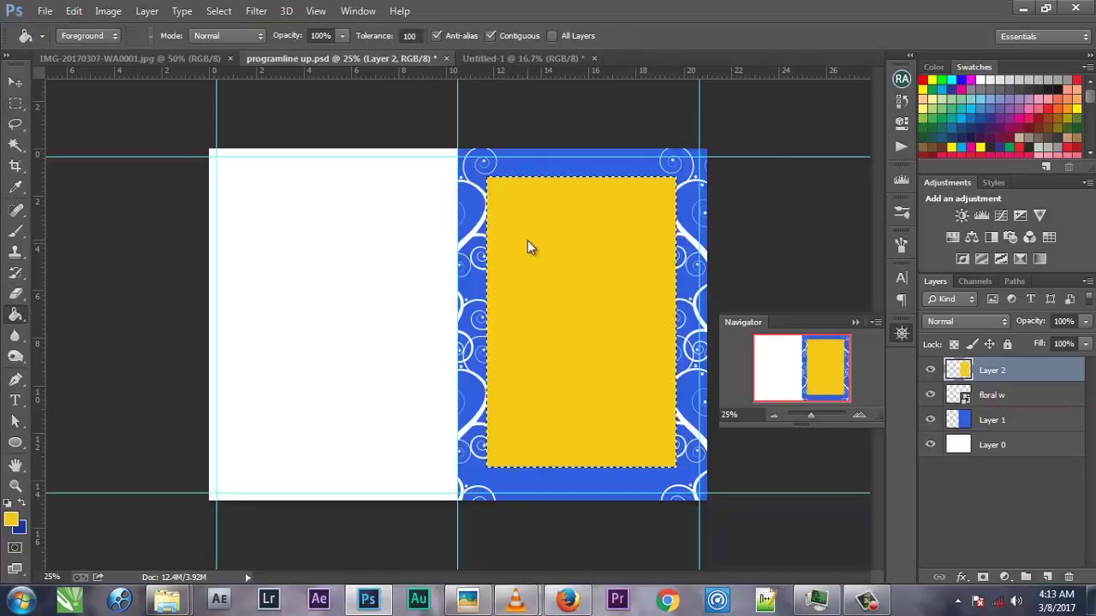
{"action": "left_click", "coordinate": [219, 11]}
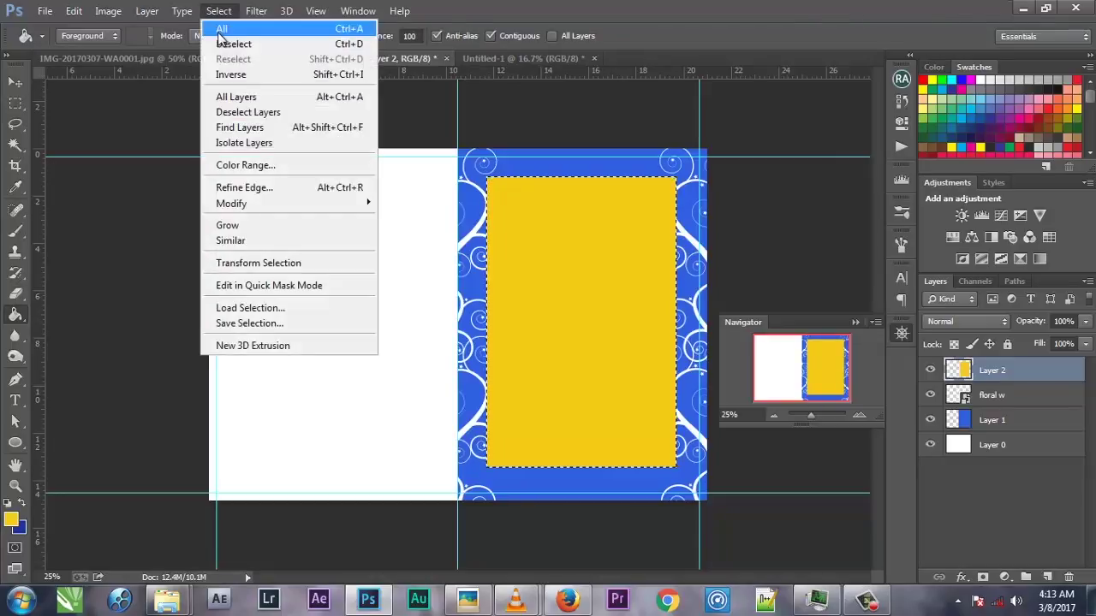
{"action": "left_click", "coordinate": [227, 45]}
Step: Centre the yellow rectangle in the blue panel using guides, then duplicate it as Layer 2 copy
{"action": "left_click", "coordinate": [15, 82]}
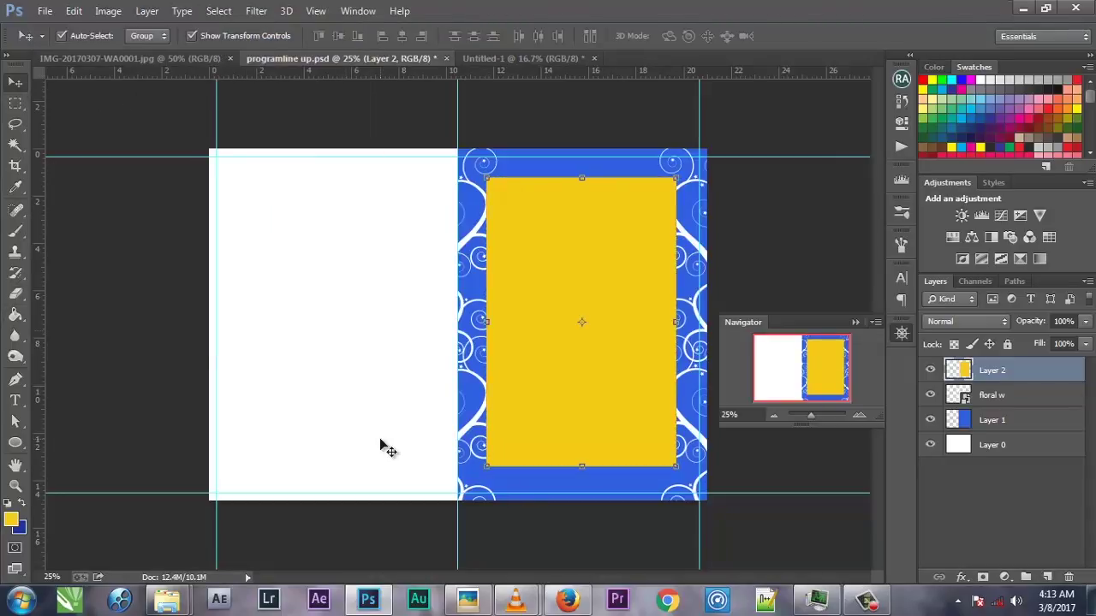
{"action": "left_click", "coordinate": [539, 493]}
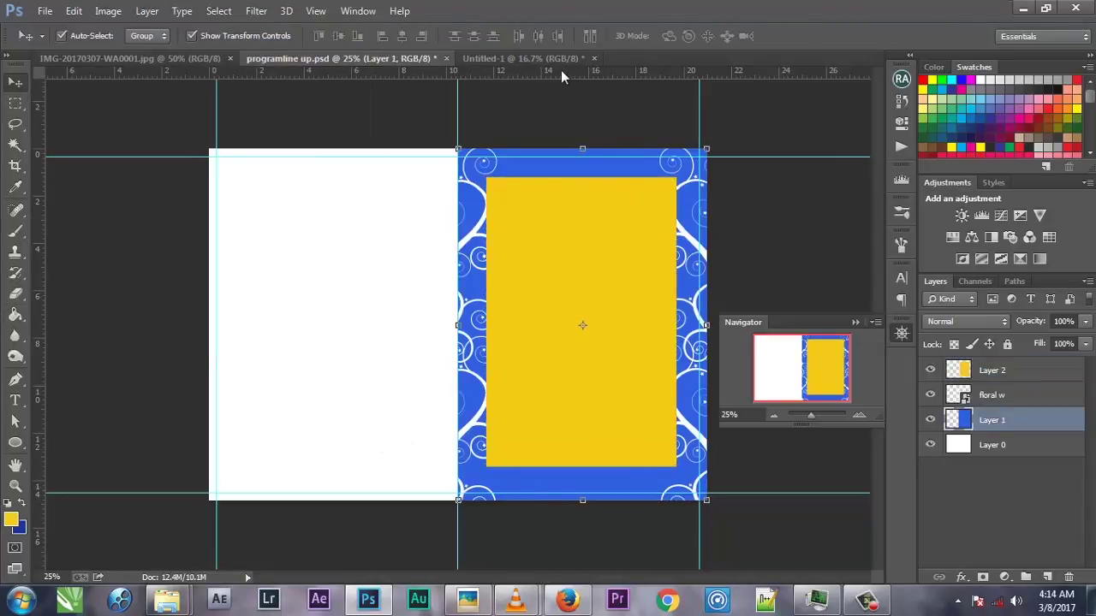
{"action": "left_click_drag", "start_coordinate": [560, 71], "coordinate": [579, 322]}
{"action": "left_click", "coordinate": [637, 270]}
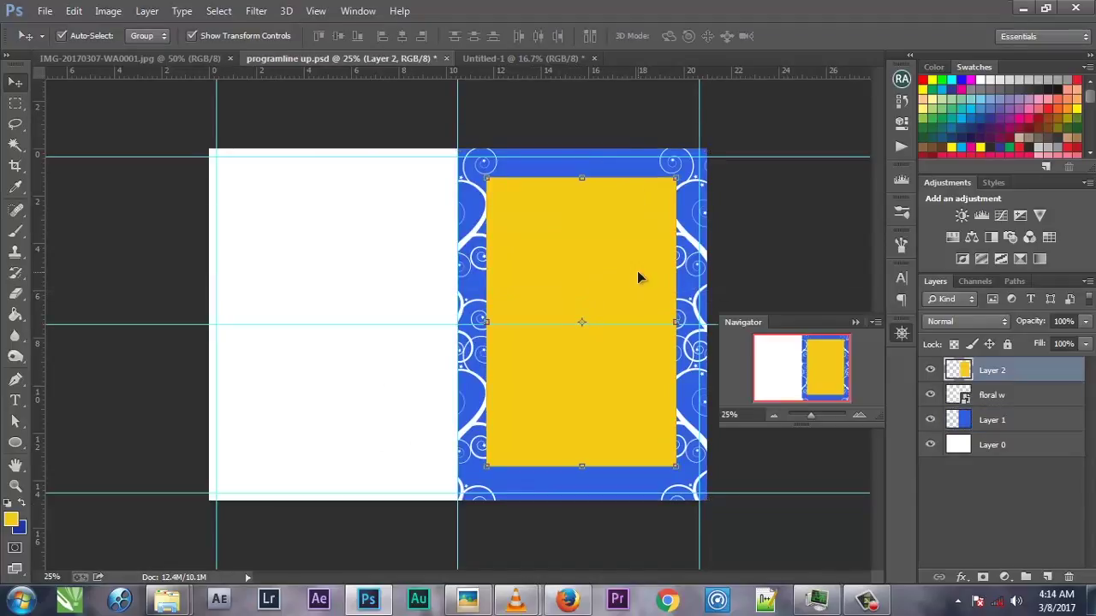
{"action": "key", "text": "Down"}
{"action": "key", "text": "Down"}
{"action": "key", "text": "Down"}
{"action": "key", "text": "Down"}
{"action": "key", "text": "Down"}
{"action": "key", "text": "Down"}
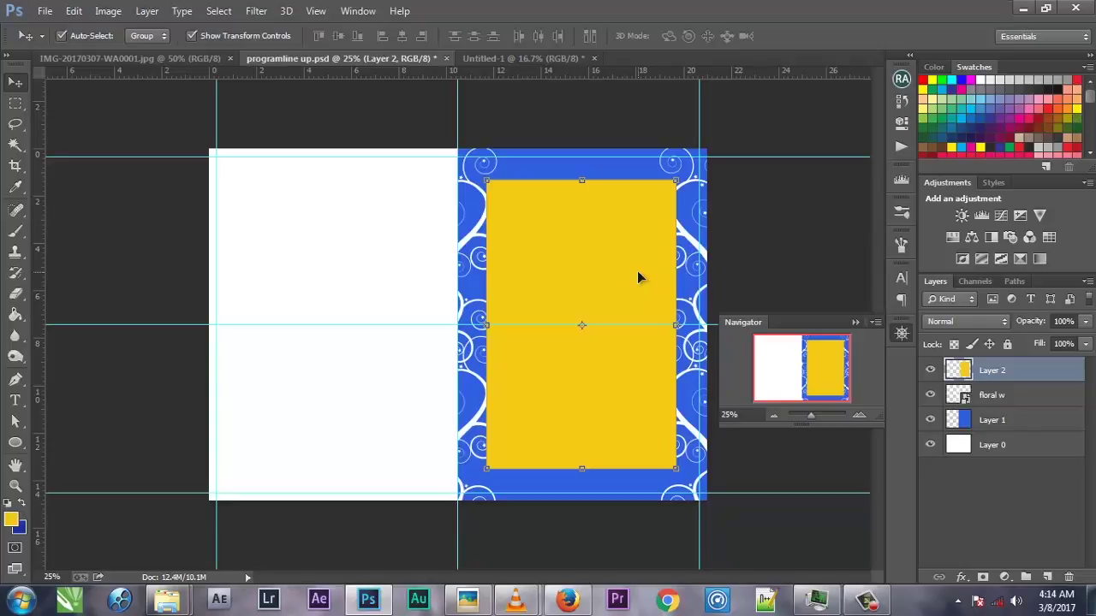
{"action": "left_click_drag", "start_coordinate": [38, 231], "coordinate": [582, 229]}
{"action": "left_click", "coordinate": [728, 223]}
{"action": "left_click", "coordinate": [633, 238]}
{"action": "key", "text": "ctrl+j"}
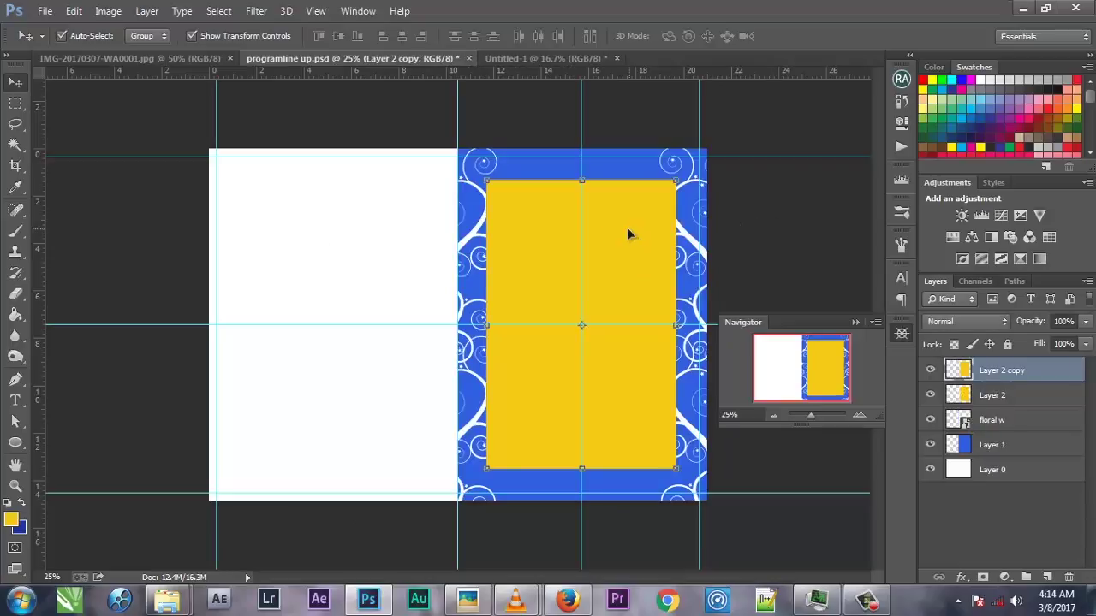
Step: Fill the Layer 2 copy rectangle with white (ffffff)
{"action": "left_click", "coordinate": [14, 318]}
{"action": "left_click", "coordinate": [11, 518]}
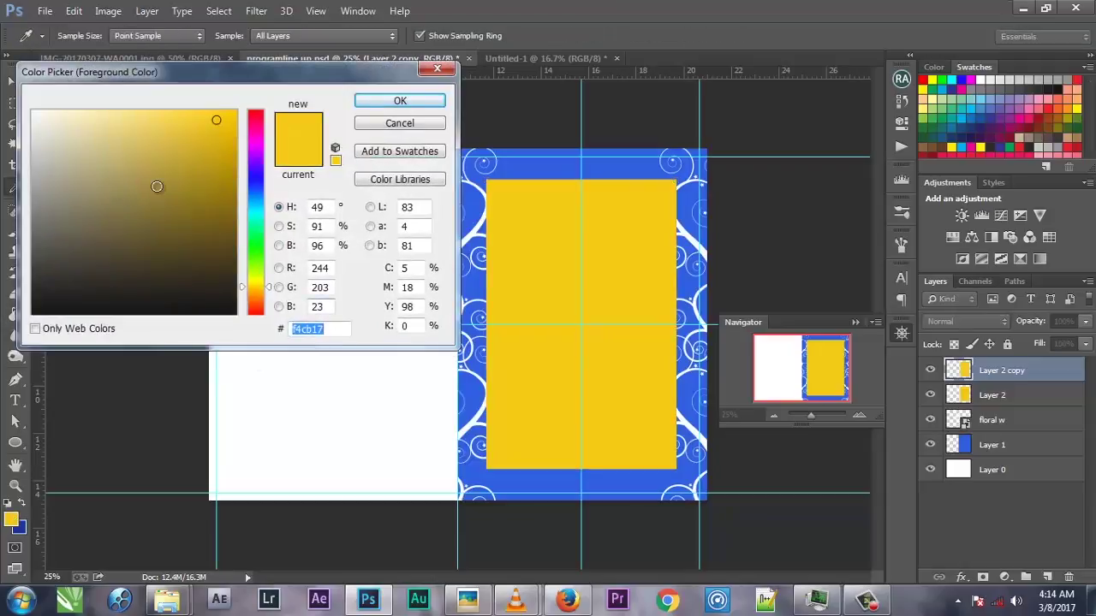
{"action": "left_click", "coordinate": [33, 112]}
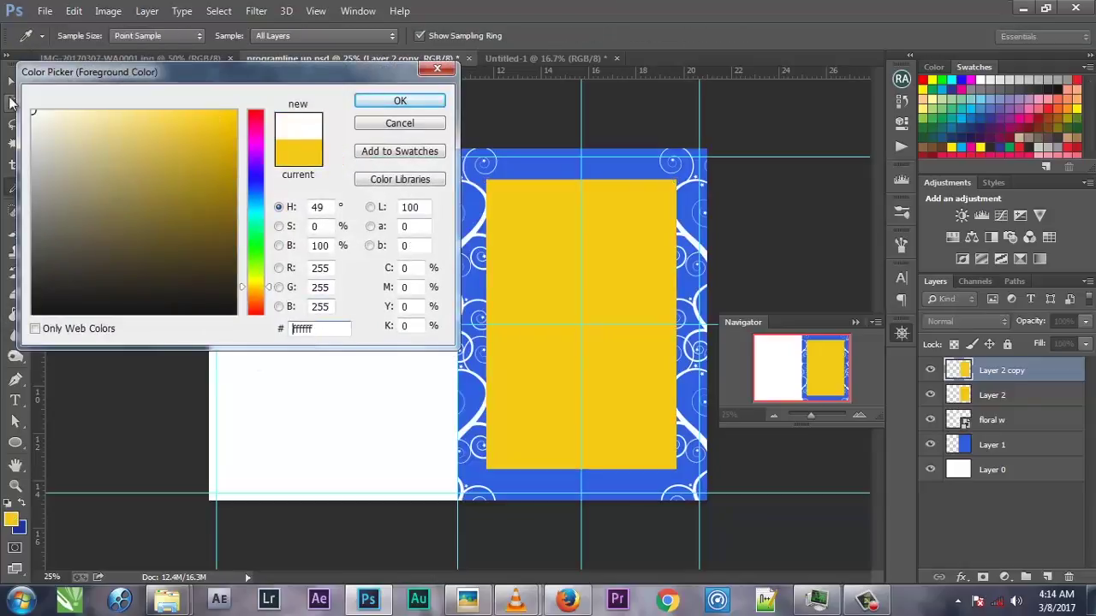
{"action": "left_click", "coordinate": [419, 103]}
{"action": "left_click", "coordinate": [599, 272]}
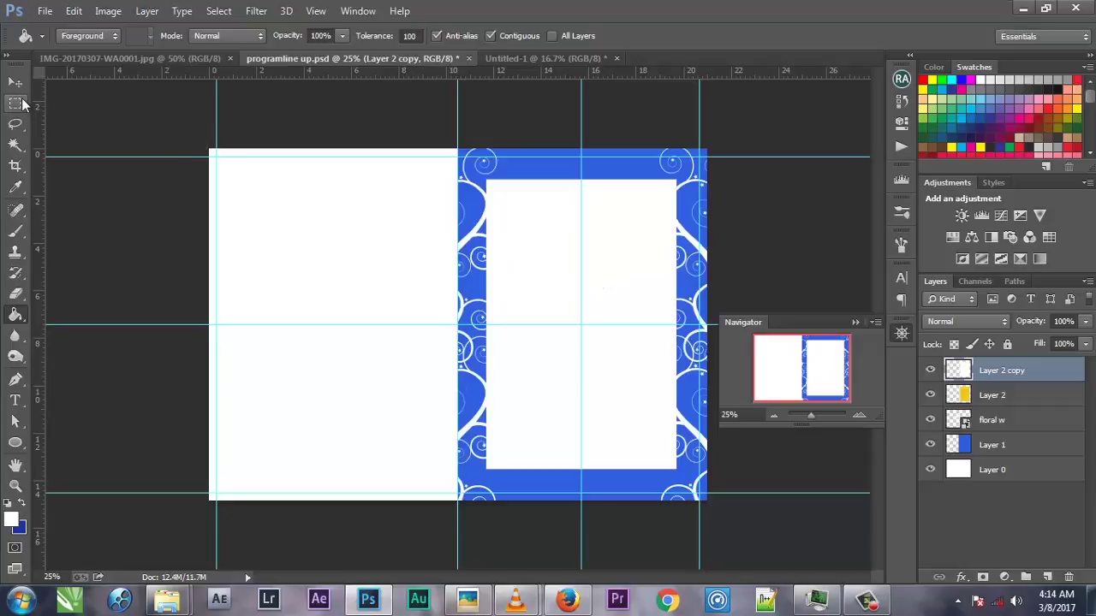
{"action": "left_click", "coordinate": [14, 81]}
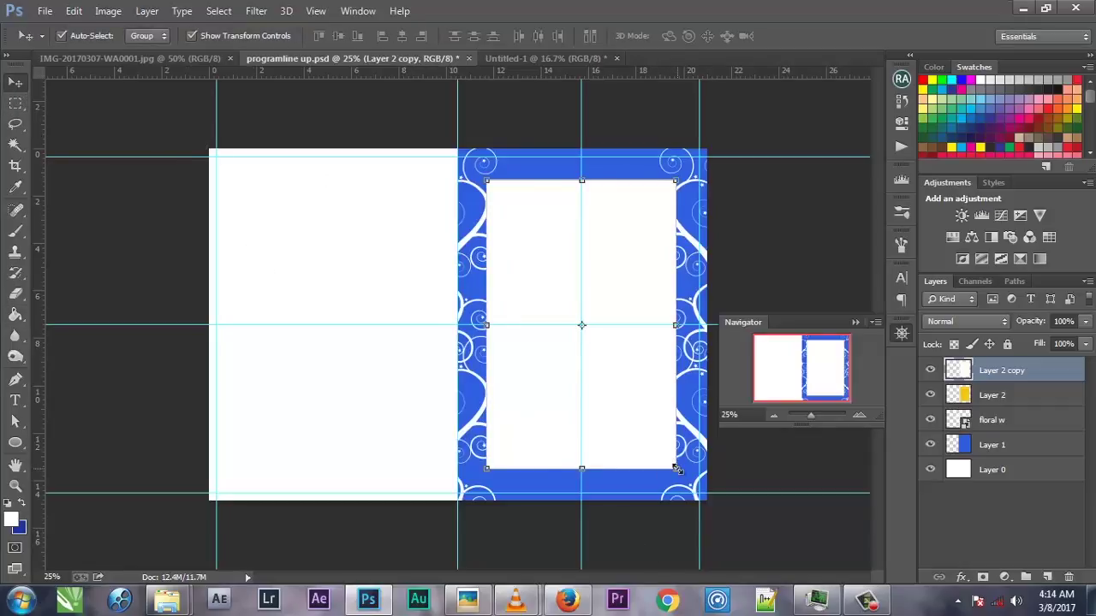
Step: Shrink the white rectangle to about 96% and adjust its width, leaving a thin yellow border
{"action": "left_click", "coordinate": [677, 470]}
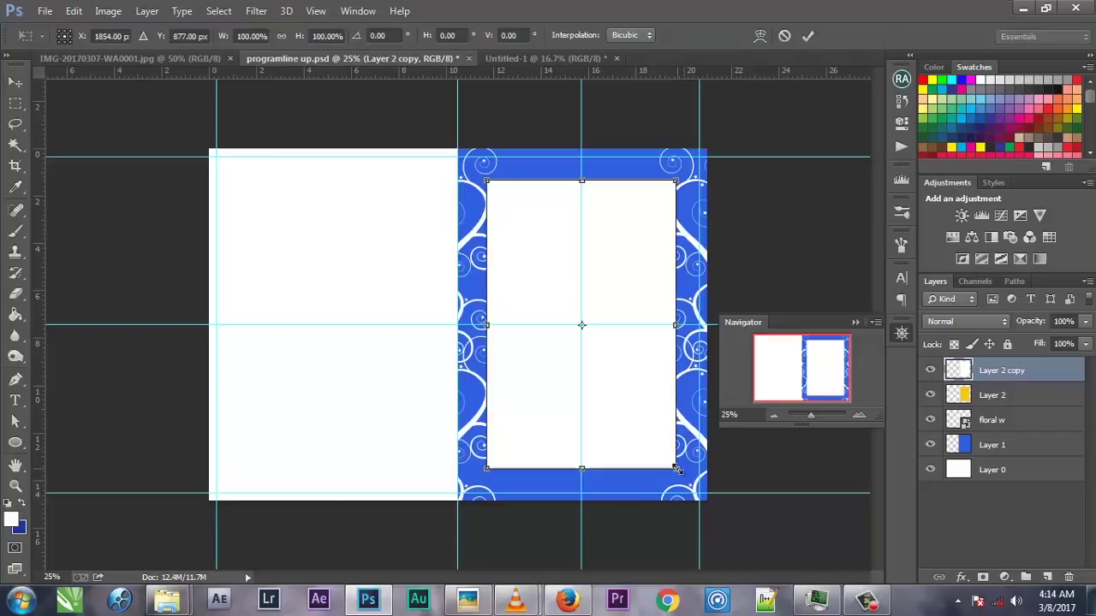
{"action": "left_click_drag", "start_coordinate": [677, 470], "coordinate": [667, 467]}
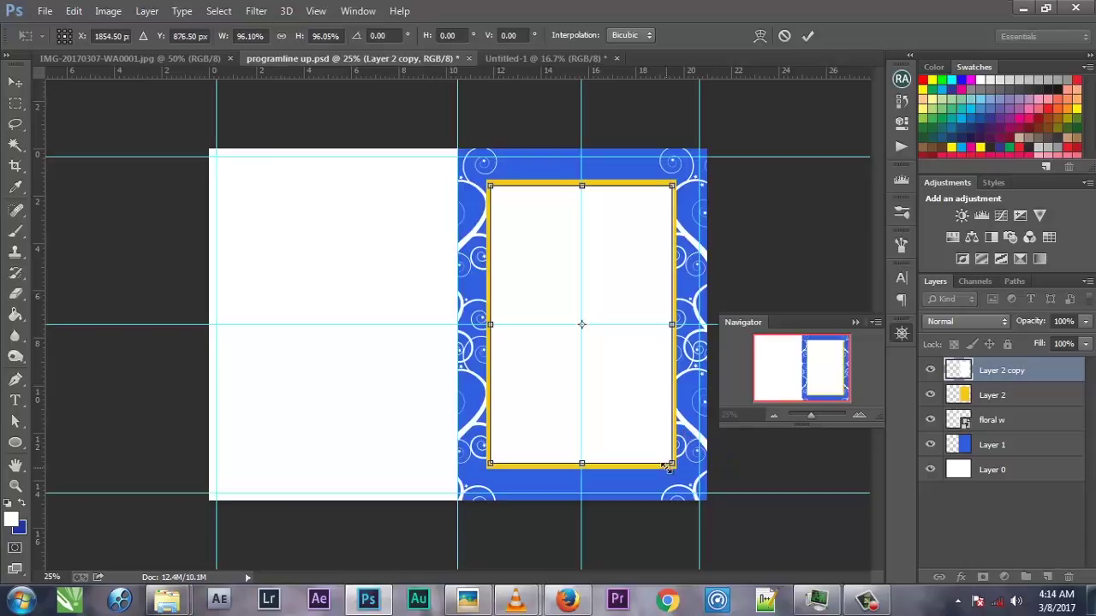
{"action": "left_click", "coordinate": [807, 38]}
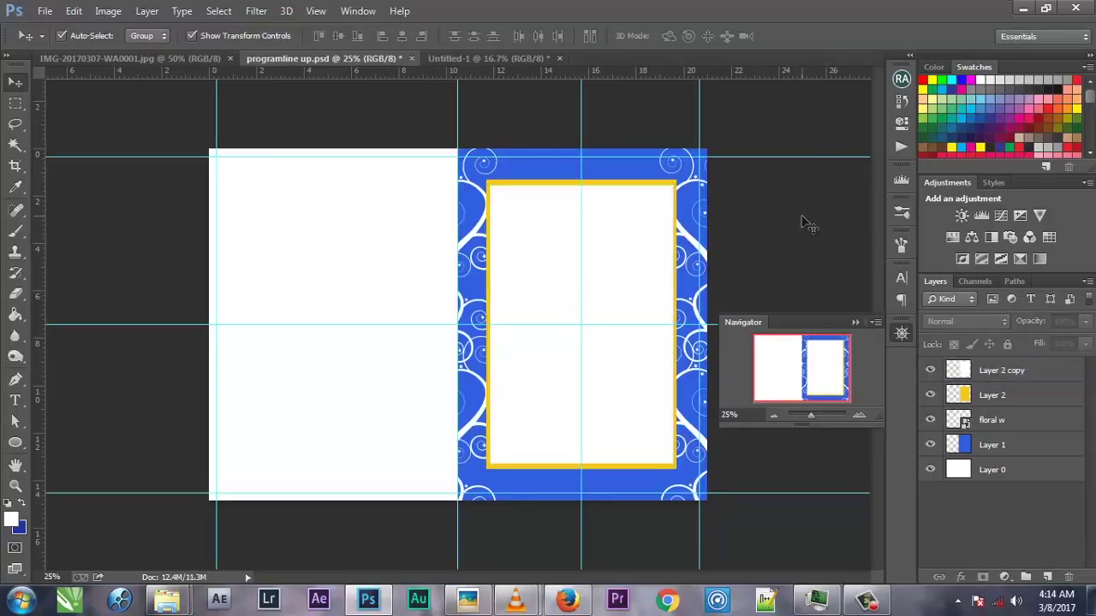
{"action": "left_click", "coordinate": [656, 290]}
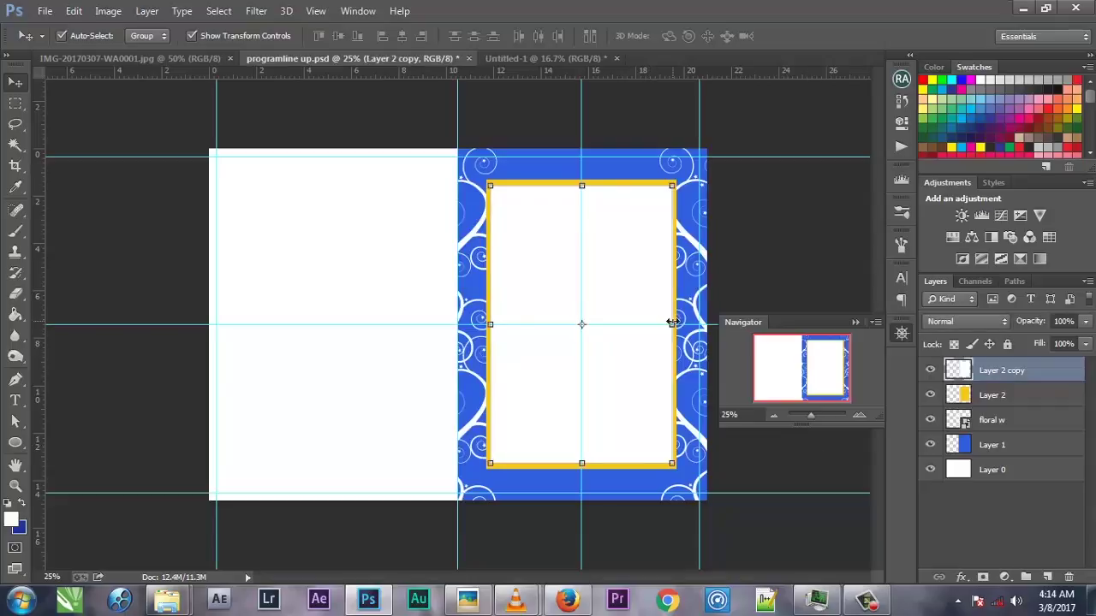
{"action": "left_click", "coordinate": [672, 322]}
{"action": "left_click_drag", "start_coordinate": [672, 323], "coordinate": [670, 325]}
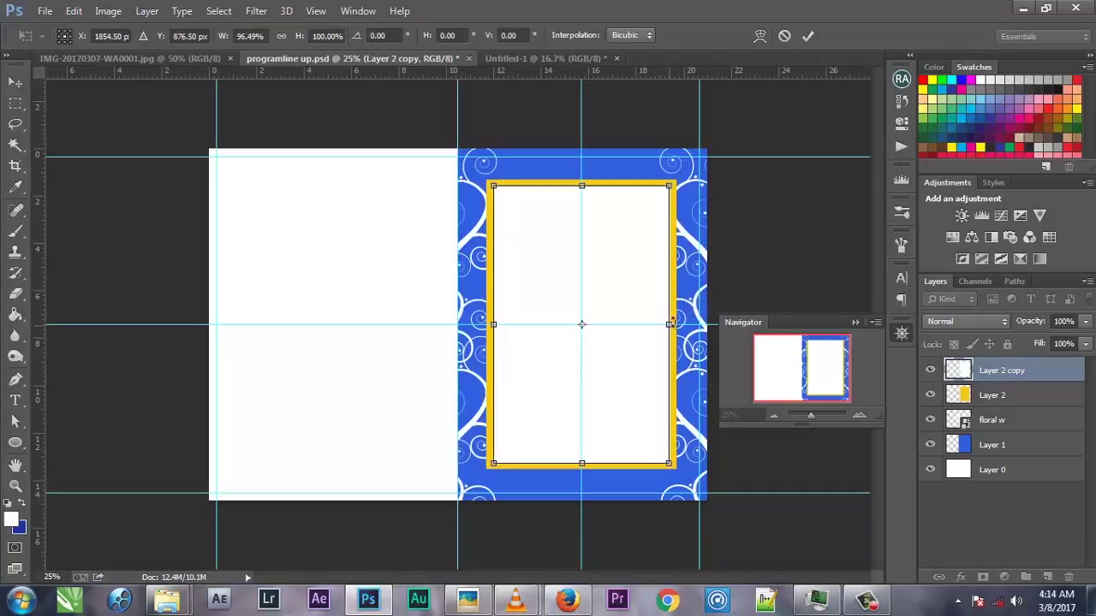
{"action": "left_click", "coordinate": [809, 35]}
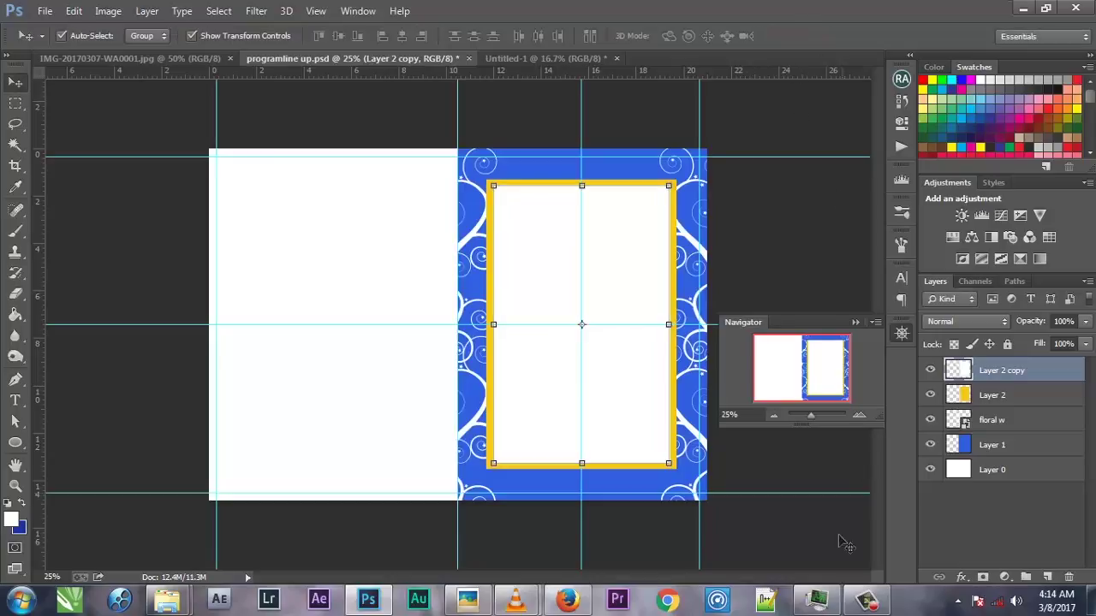
Step: Select both the yellow Layer 2 and the white Layer 2 copy layers
{"action": "left_click", "coordinate": [865, 599]}
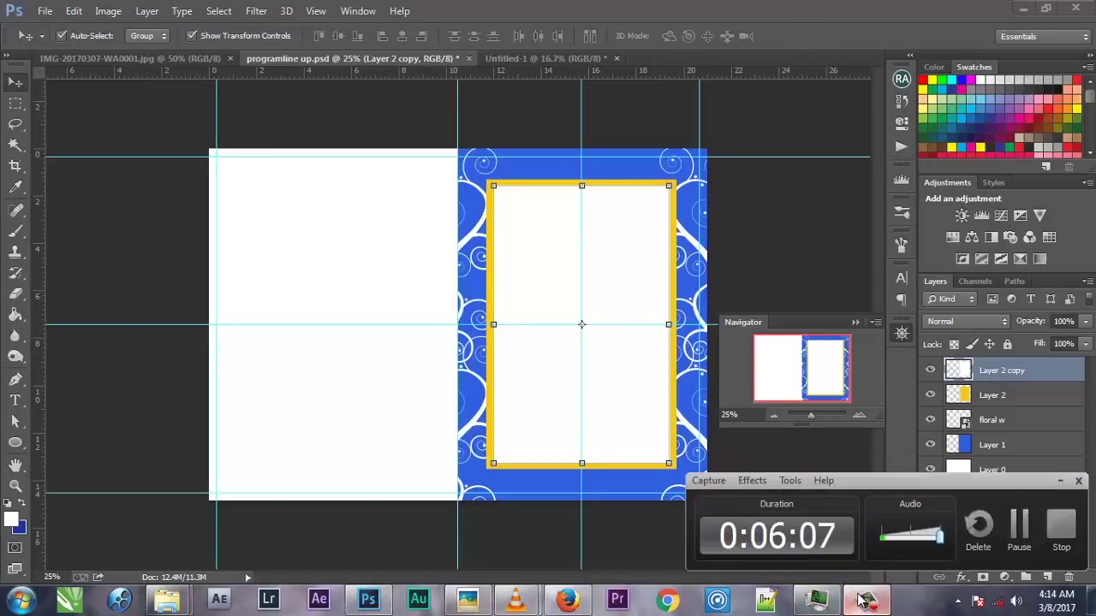
{"action": "left_click", "coordinate": [1015, 530]}
{"action": "left_click", "coordinate": [990, 397]}
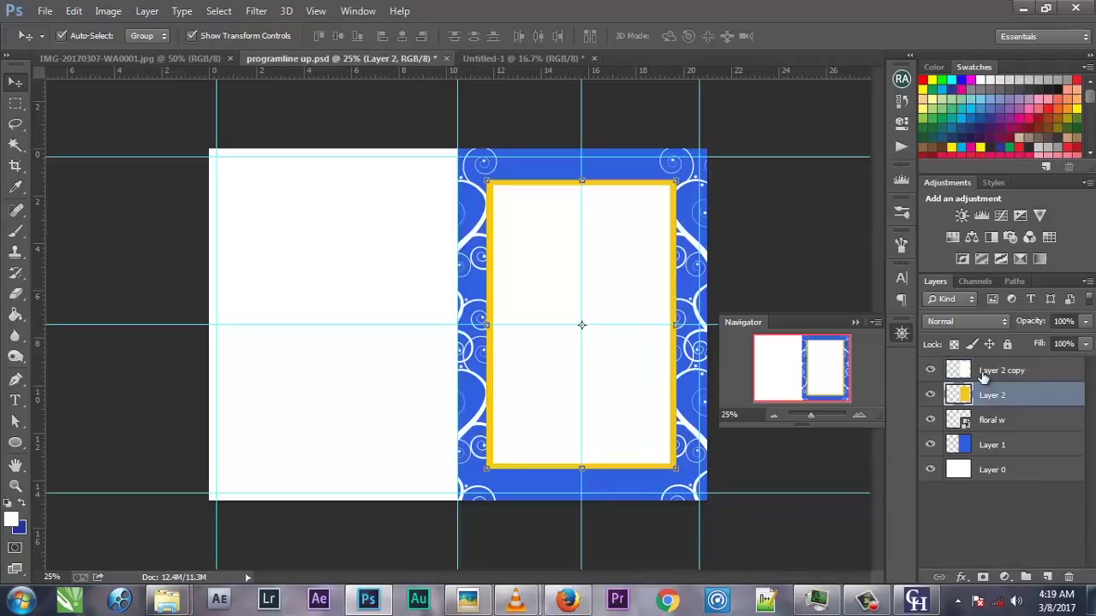
{"action": "left_click", "coordinate": [984, 370], "text": "shift"}
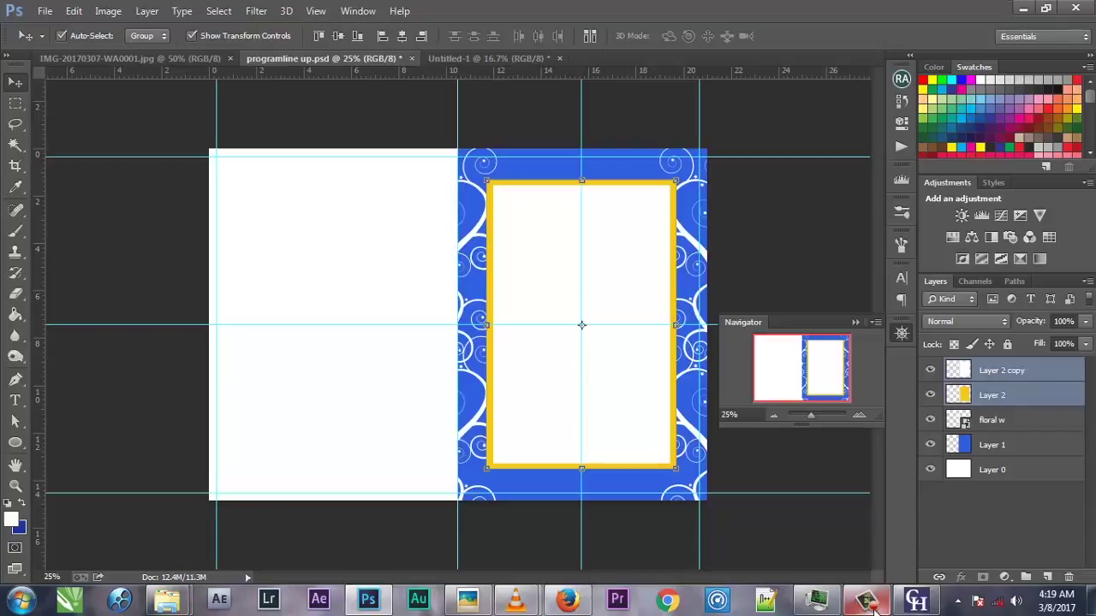
{"action": "mouse_move", "coordinate": [866, 600]}
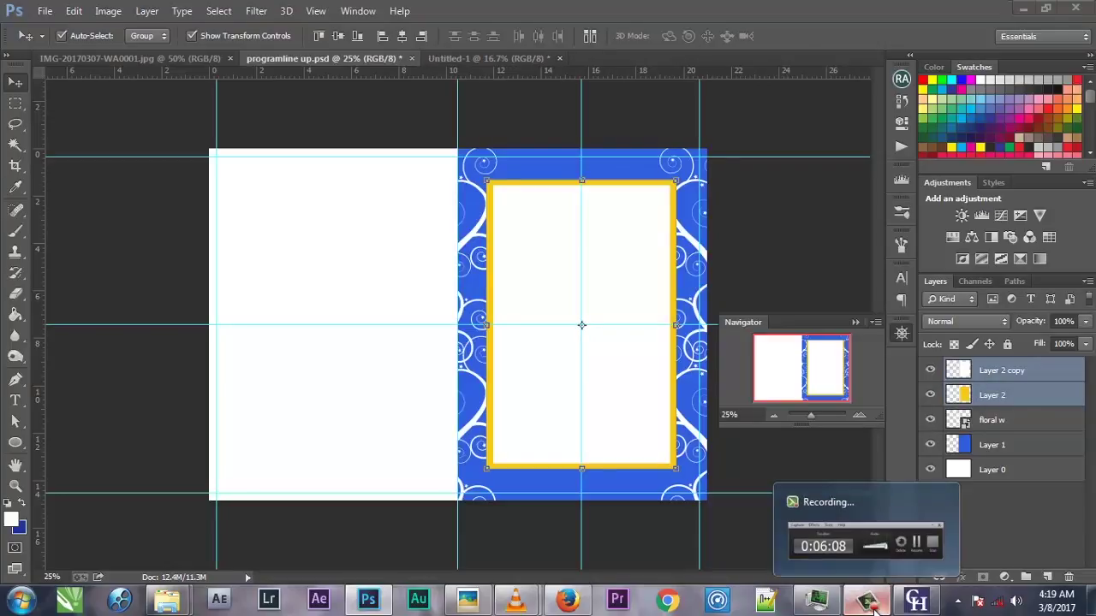
{"action": "left_click", "coordinate": [869, 603]}
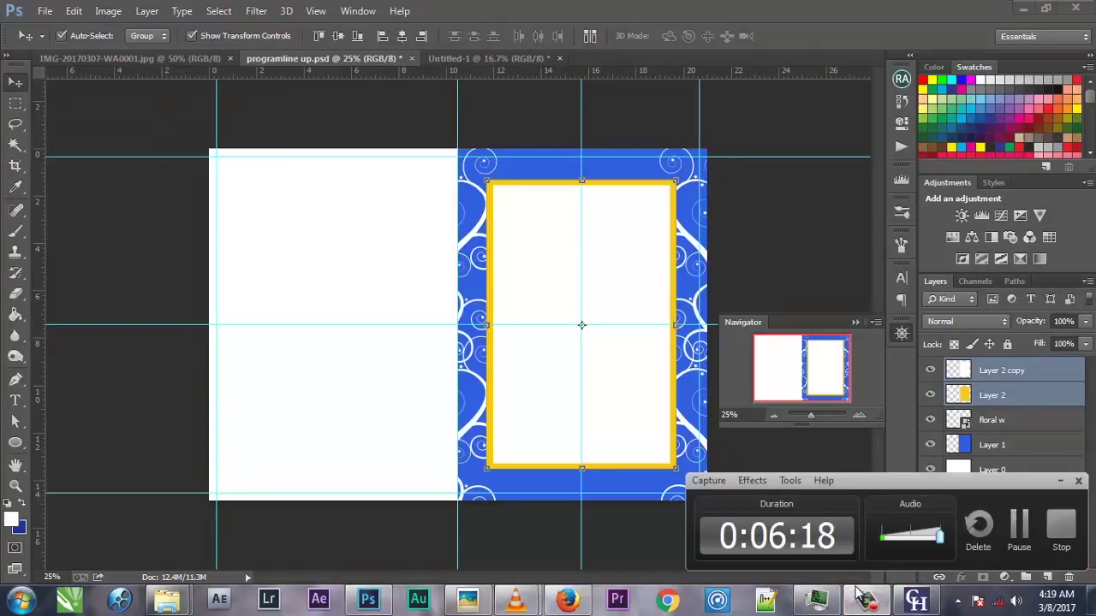
{"action": "left_click", "coordinate": [866, 599]}
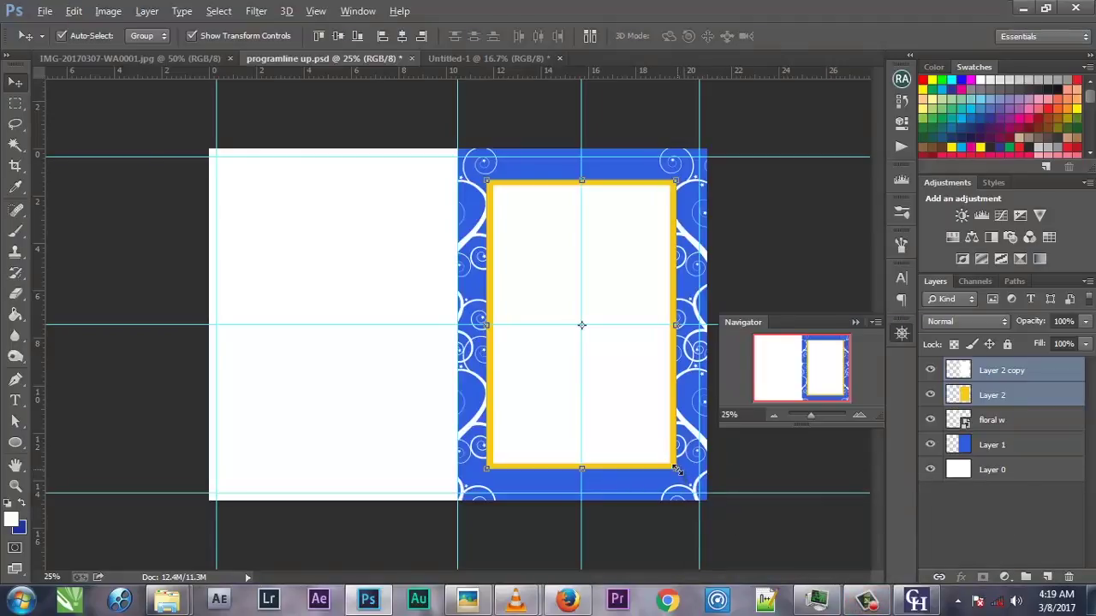
Step: Scale the yellow frame and white inner panel together to about 103%
{"action": "left_click_drag", "start_coordinate": [676, 469], "coordinate": [678, 476]}
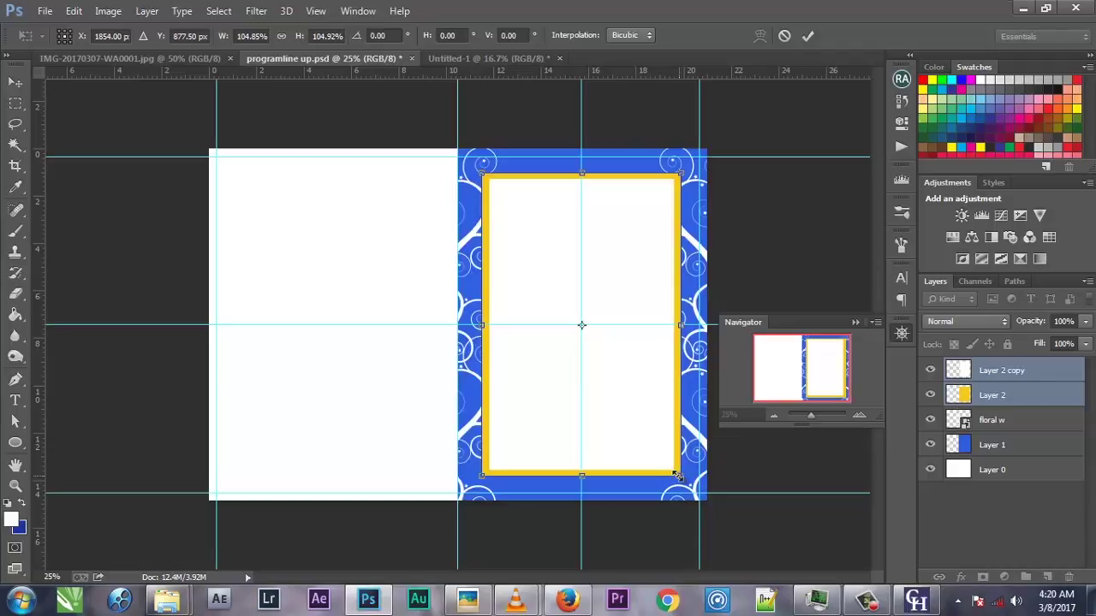
{"action": "left_click_drag", "start_coordinate": [677, 476], "coordinate": [675, 473]}
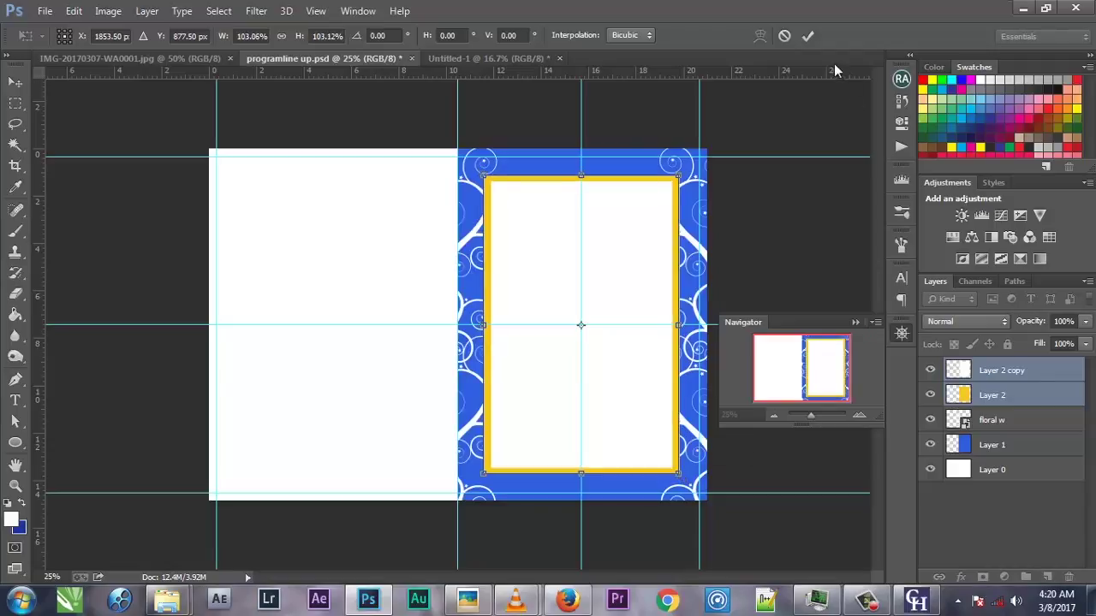
{"action": "left_click", "coordinate": [805, 39]}
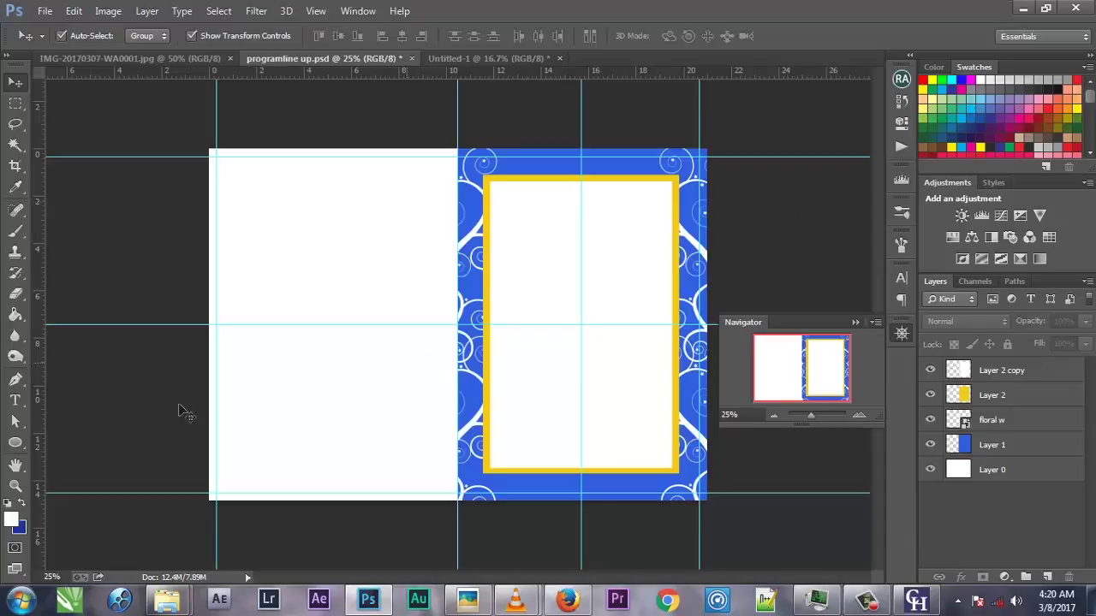
Step: Type a blue (2b60de) Tahoma letter W on the white left panel
{"action": "left_click", "coordinate": [17, 401]}
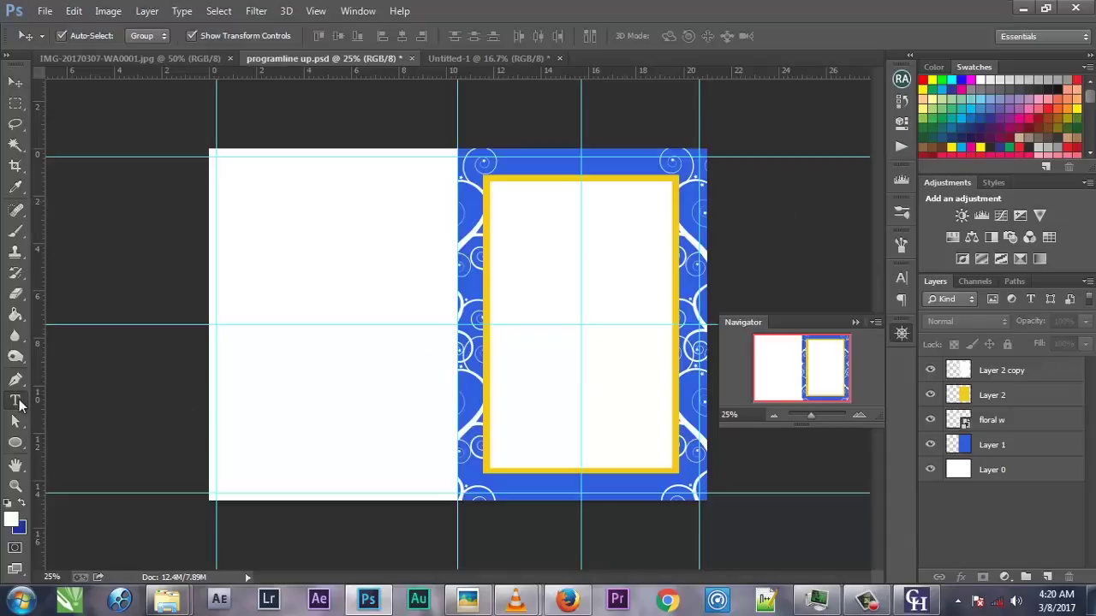
{"action": "left_click", "coordinate": [270, 278]}
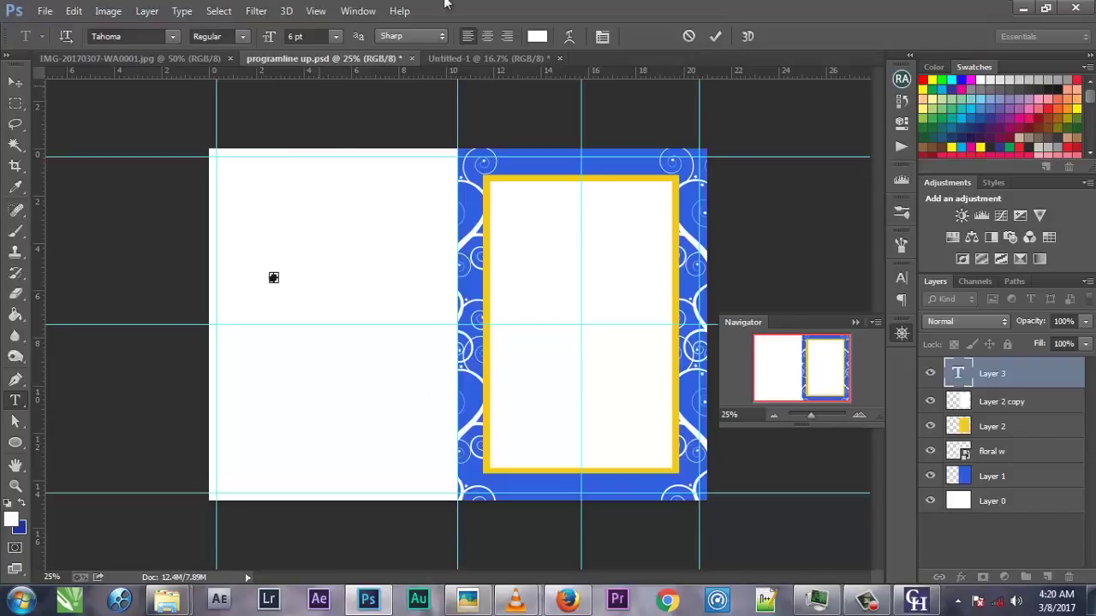
{"action": "left_click", "coordinate": [537, 36]}
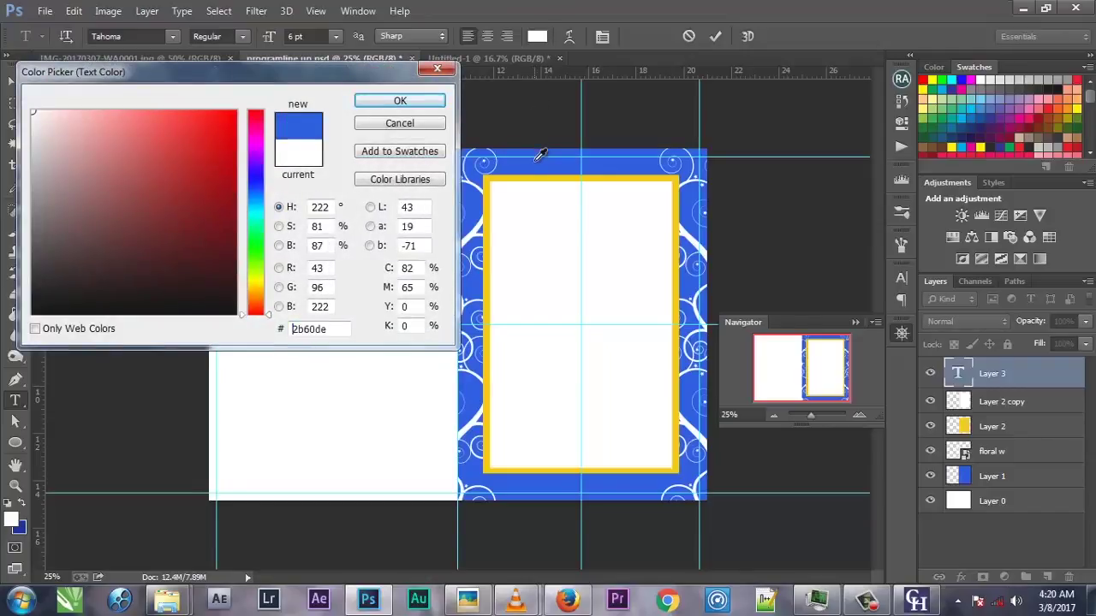
{"action": "left_click", "coordinate": [432, 104]}
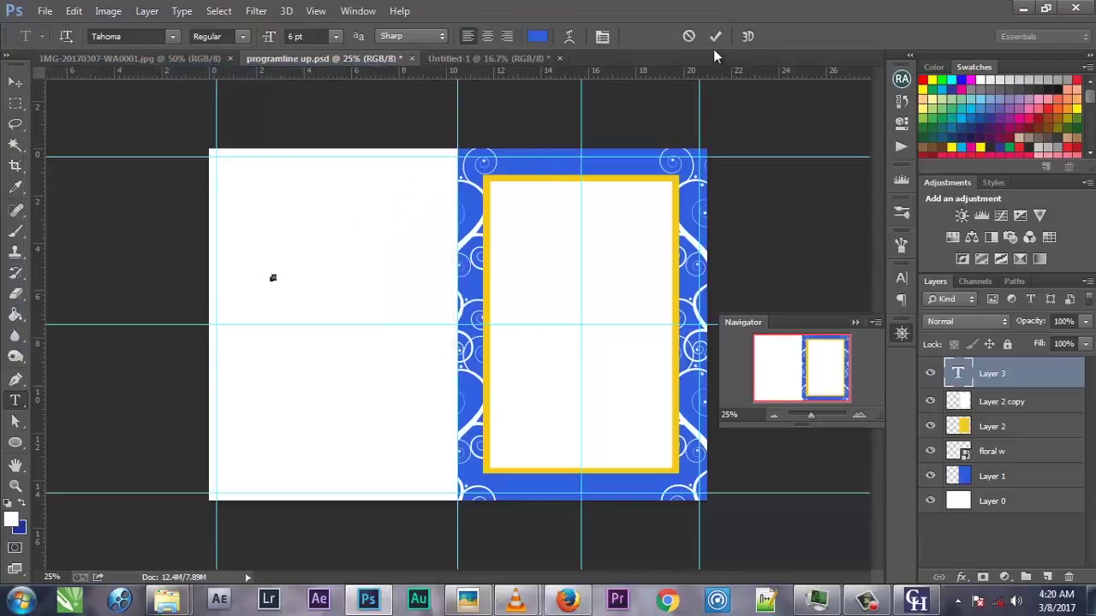
{"action": "left_click", "coordinate": [716, 36]}
Step: Scale the W up to a large size near the top of the left panel
{"action": "left_click", "coordinate": [16, 82]}
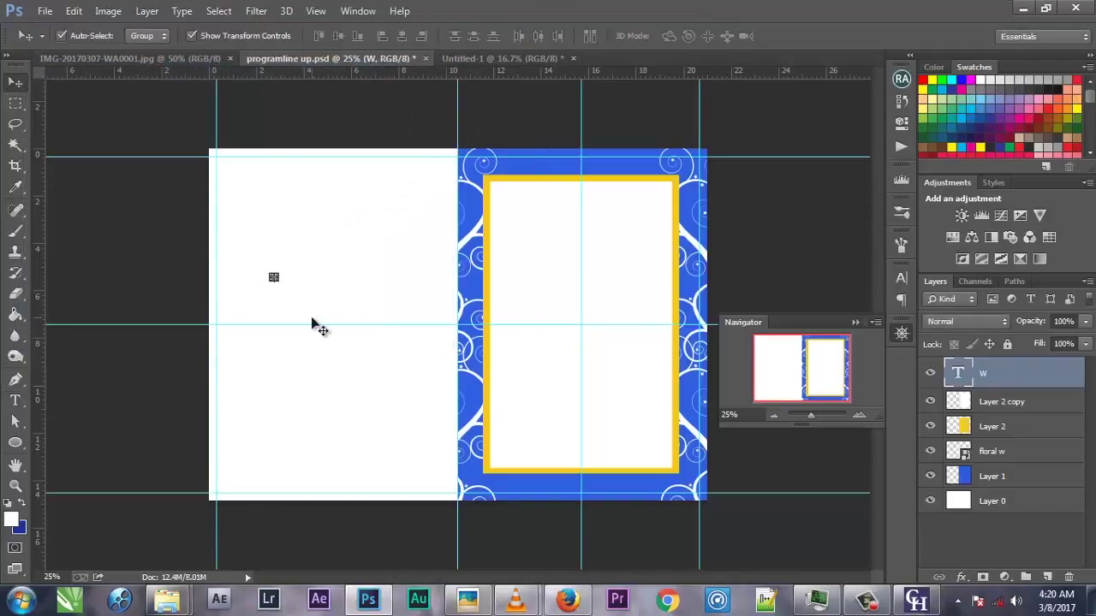
{"action": "key", "text": "ctrl+t"}
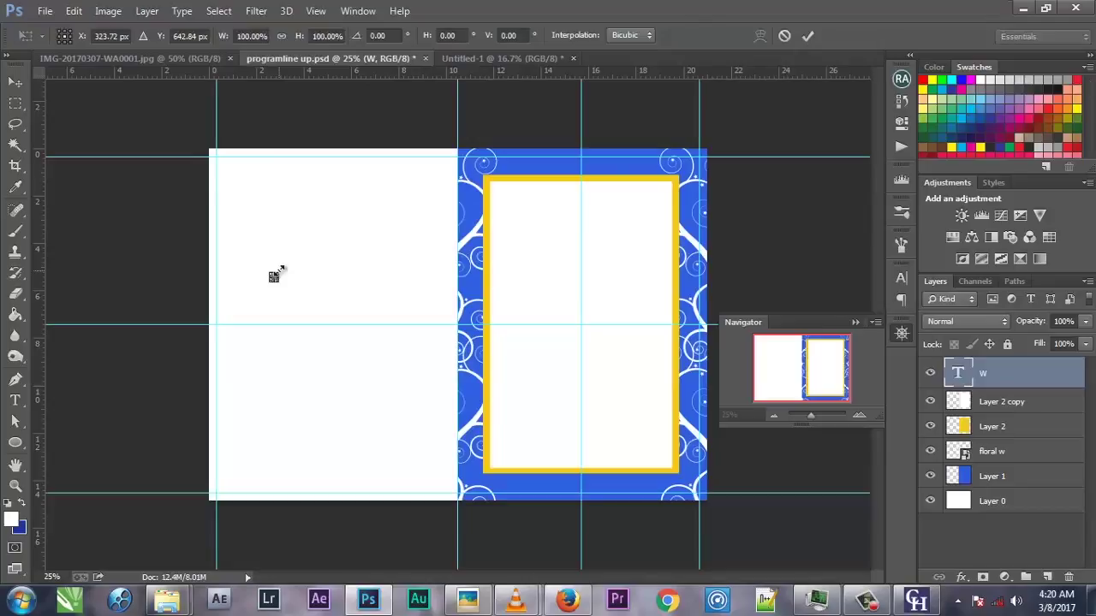
{"action": "mouse_move", "coordinate": [285, 263]}
{"action": "left_mouse_down"}
{"action": "mouse_move", "coordinate": [340, 183]}
{"action": "mouse_move", "coordinate": [340, 198]}
{"action": "left_mouse_up"}
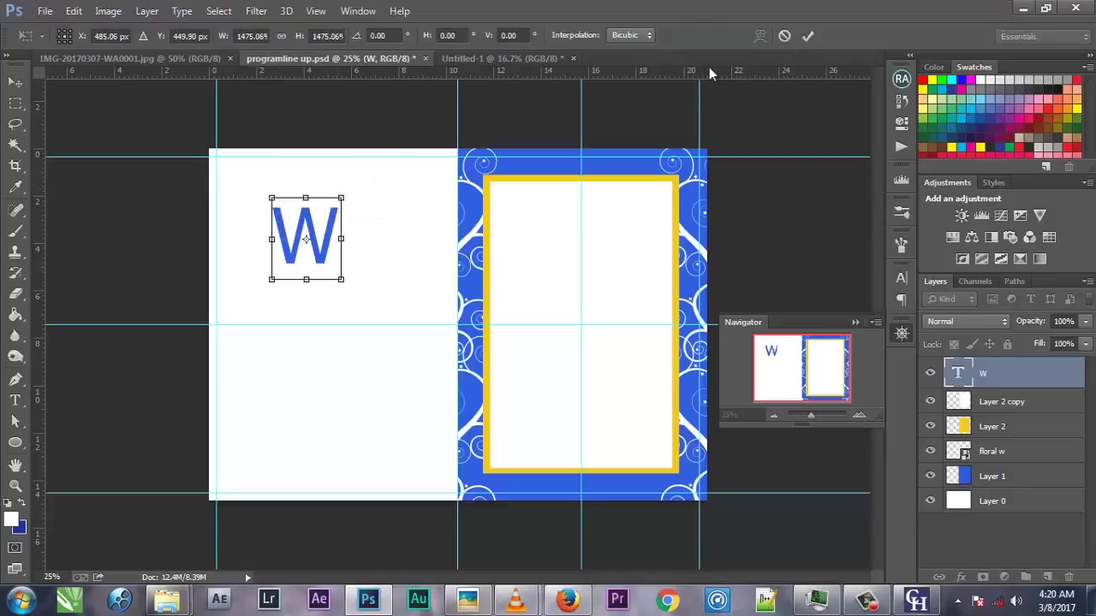
{"action": "left_click", "coordinate": [809, 37]}
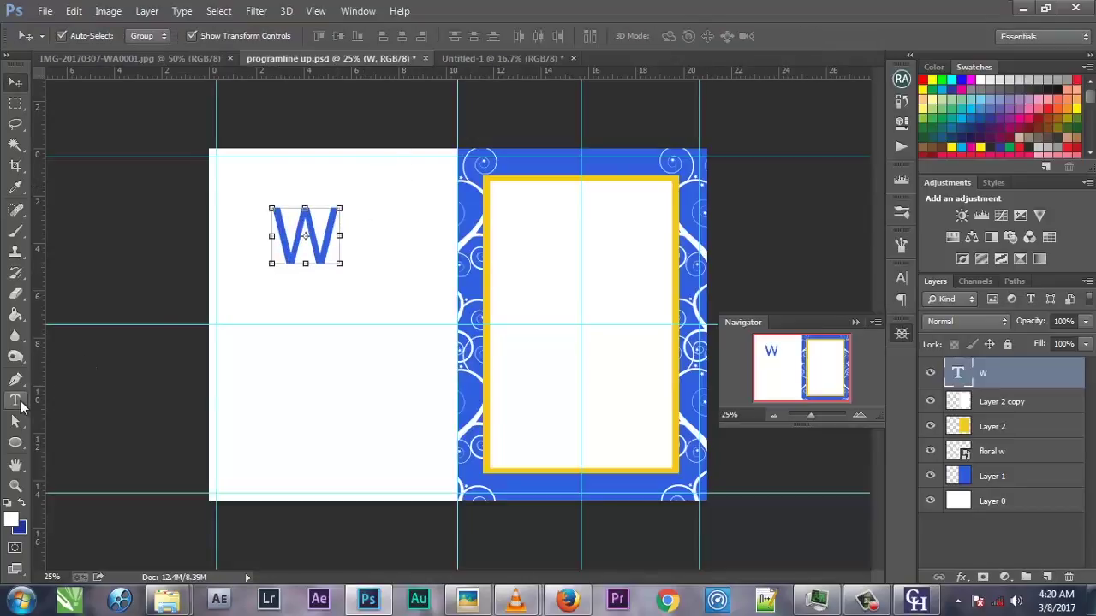
{"action": "left_click", "coordinate": [15, 400]}
Step: Add blue text 'edding' below the W and scale it up to about 490%
{"action": "left_click", "coordinate": [265, 418]}
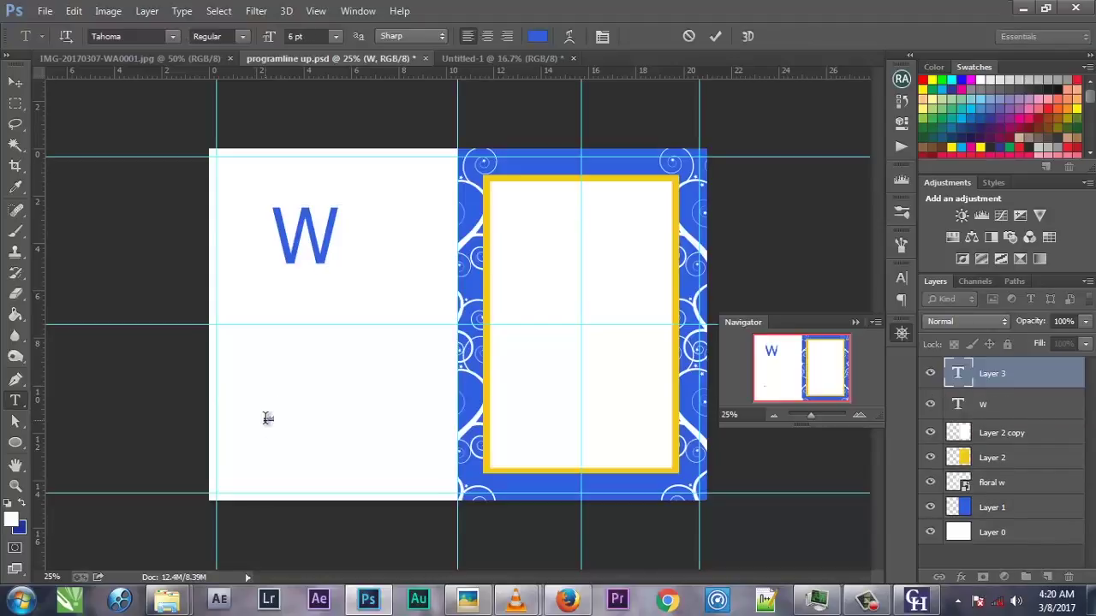
{"action": "key", "text": "ctrl+a"}
{"action": "left_click", "coordinate": [714, 36]}
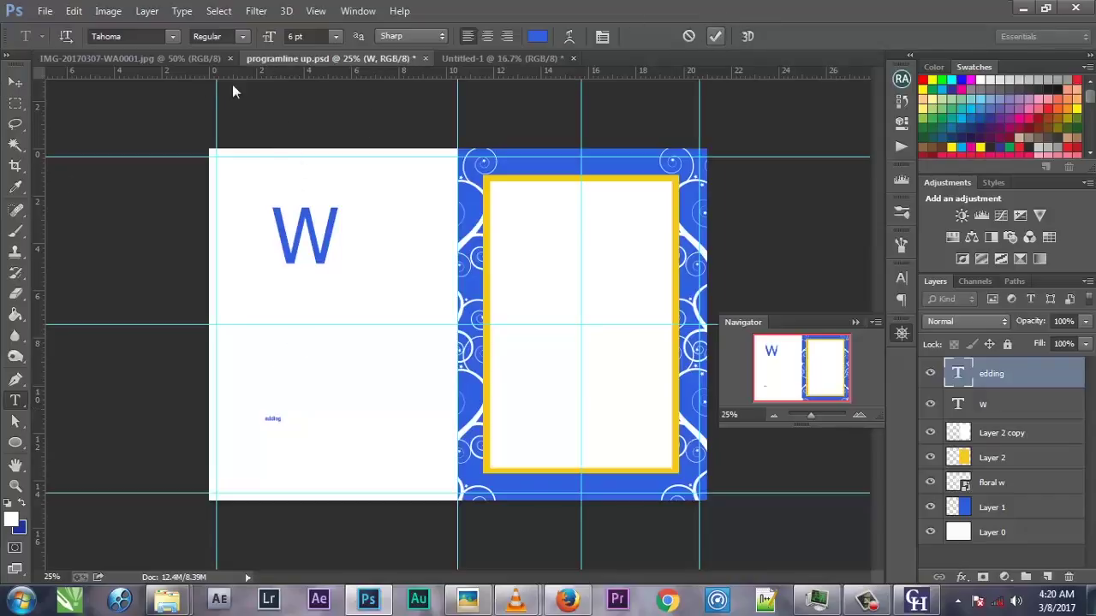
{"action": "left_click", "coordinate": [17, 84]}
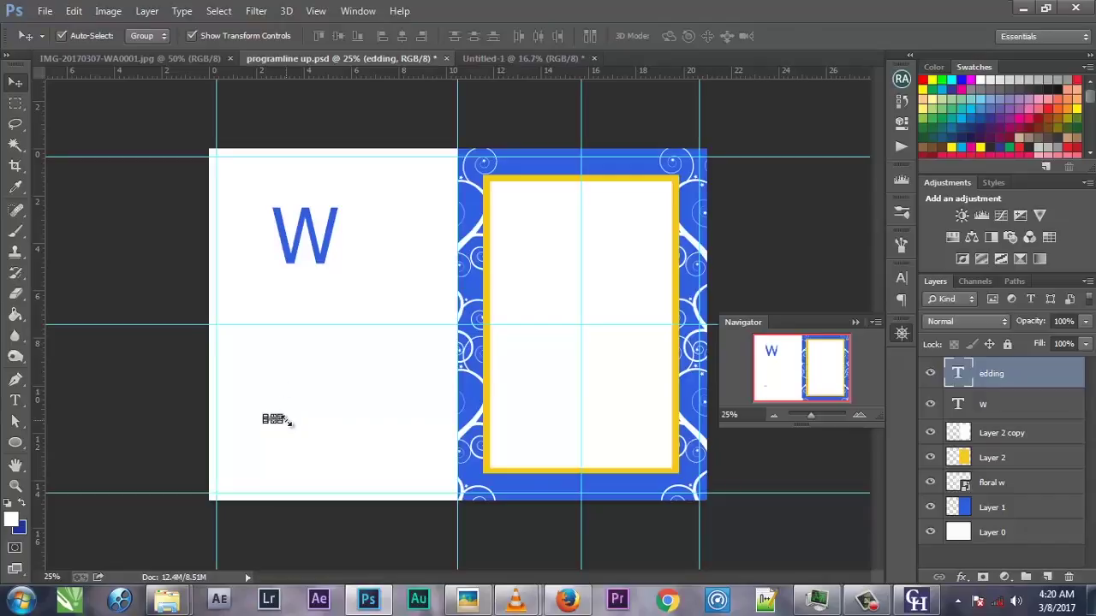
{"action": "key", "text": "ctrl+t"}
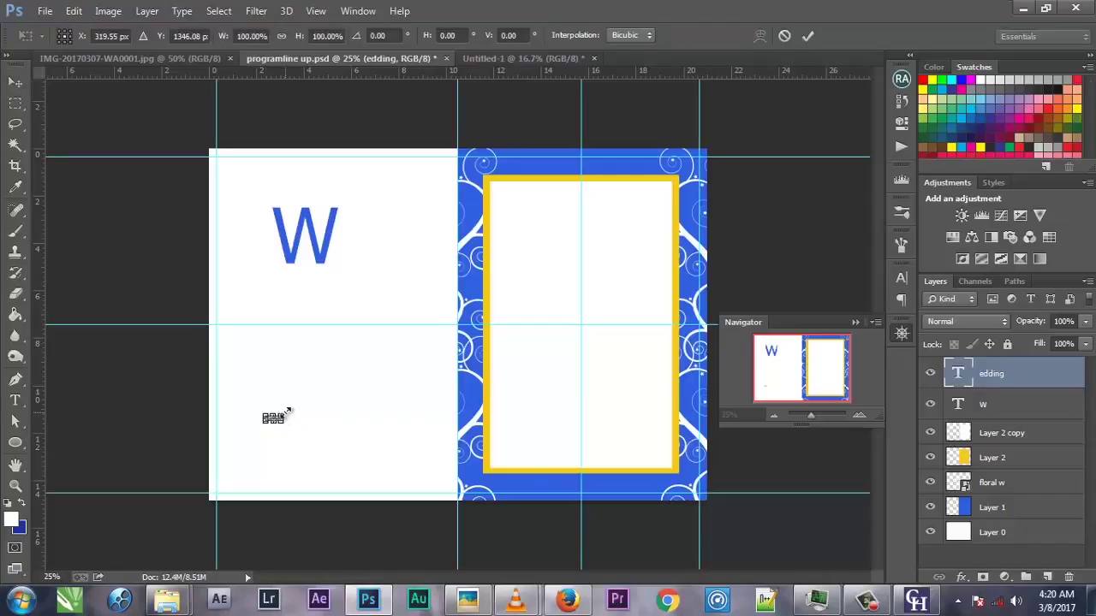
{"action": "left_click_drag", "start_coordinate": [288, 412], "coordinate": [342, 374]}
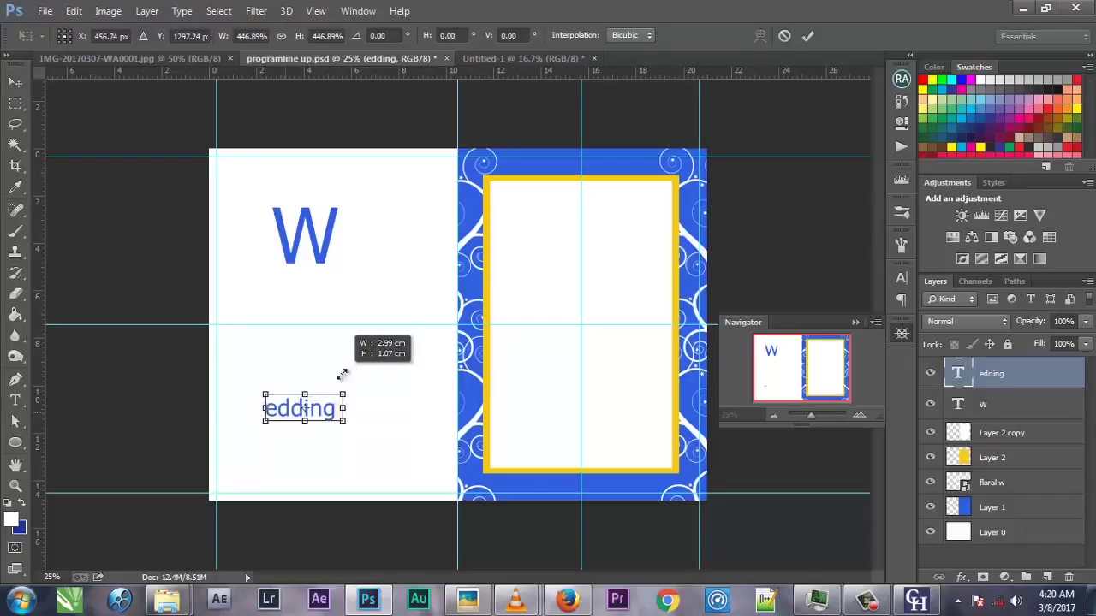
{"action": "left_click", "coordinate": [808, 35]}
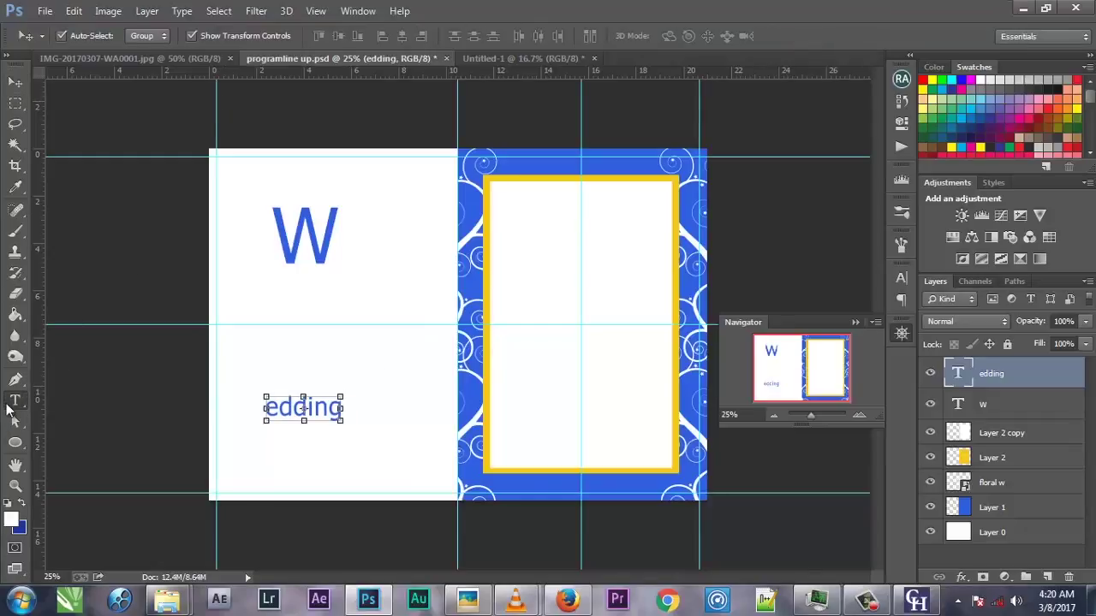
{"action": "left_click", "coordinate": [15, 399]}
Step: Set the W in the Respective 2.0 script font
{"action": "left_click_drag", "start_coordinate": [282, 227], "coordinate": [386, 252]}
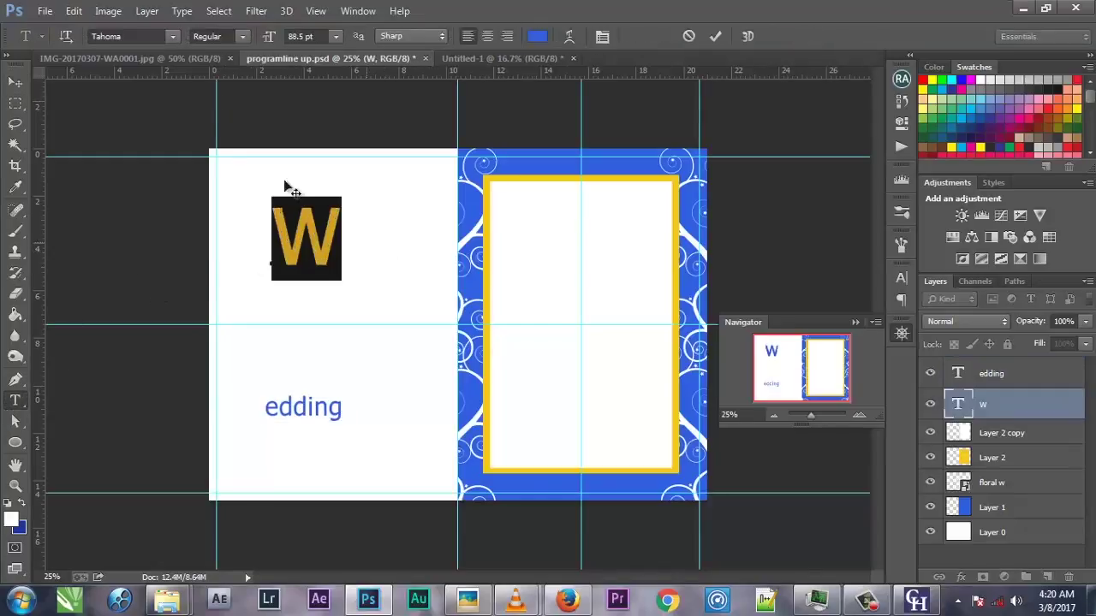
{"action": "left_click", "coordinate": [119, 36]}
{"action": "type", "text": "espective 2.0"}
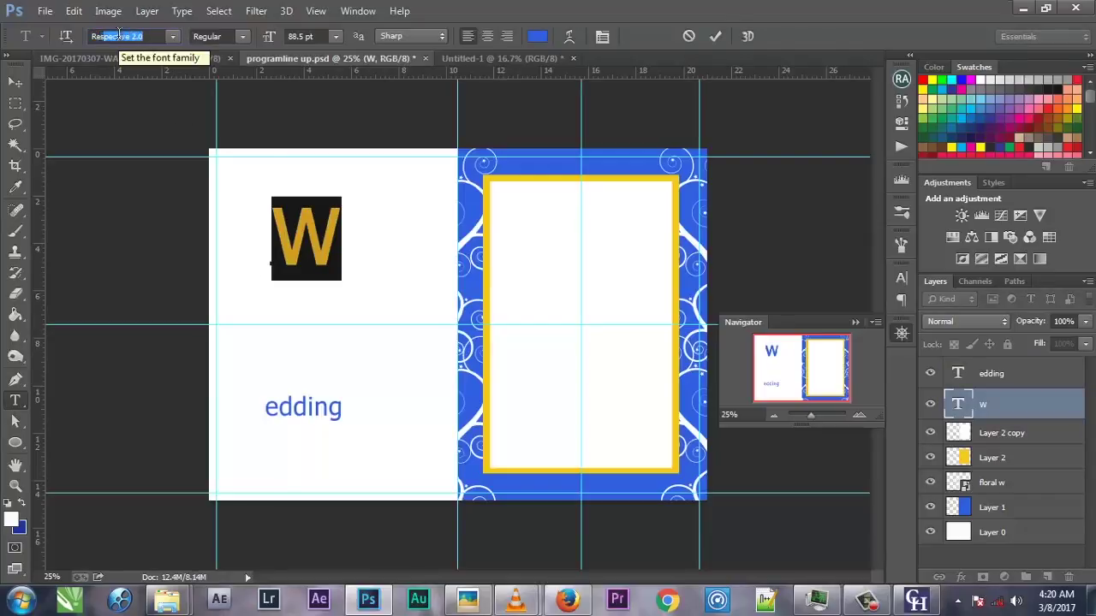
{"action": "key", "text": "Return"}
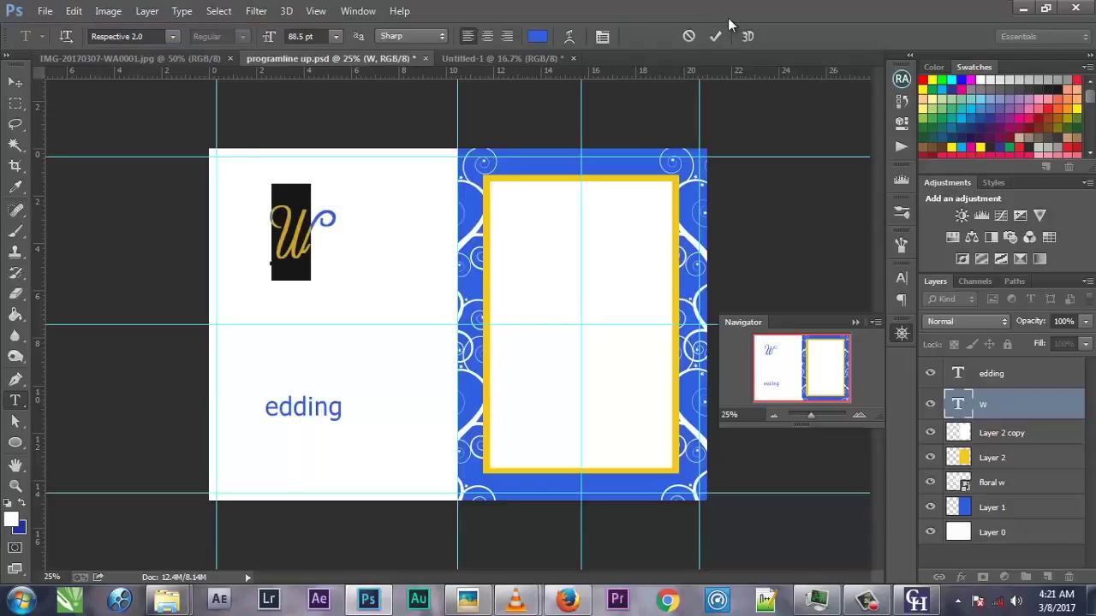
{"action": "left_click", "coordinate": [716, 36]}
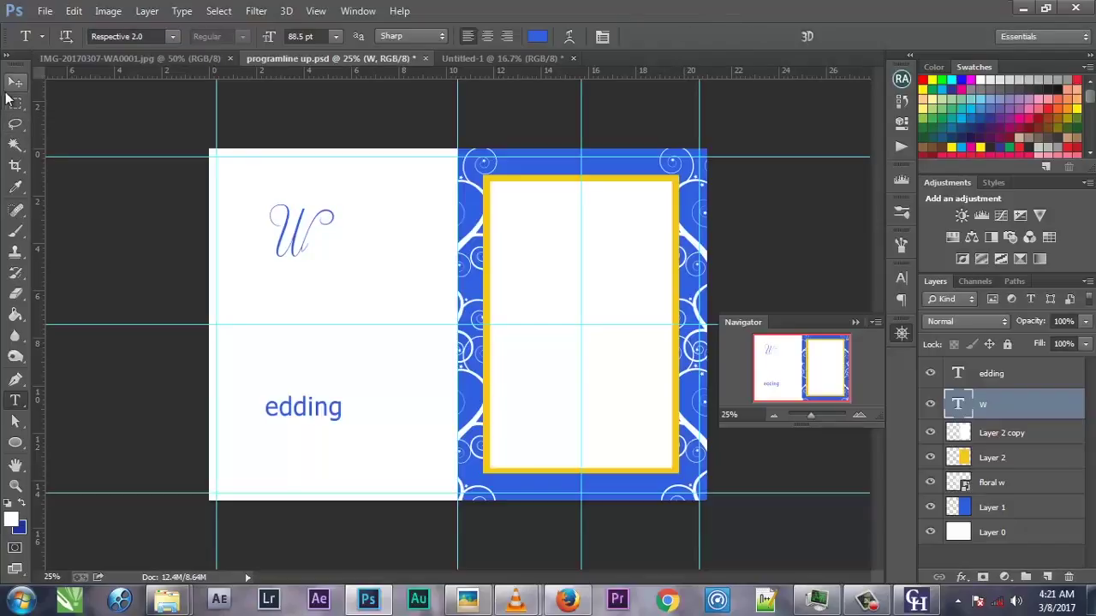
Step: Move 'edding' beside the W and scale it to 78.25%
{"action": "left_click", "coordinate": [15, 81]}
{"action": "left_click_drag", "start_coordinate": [302, 403], "coordinate": [345, 246]}
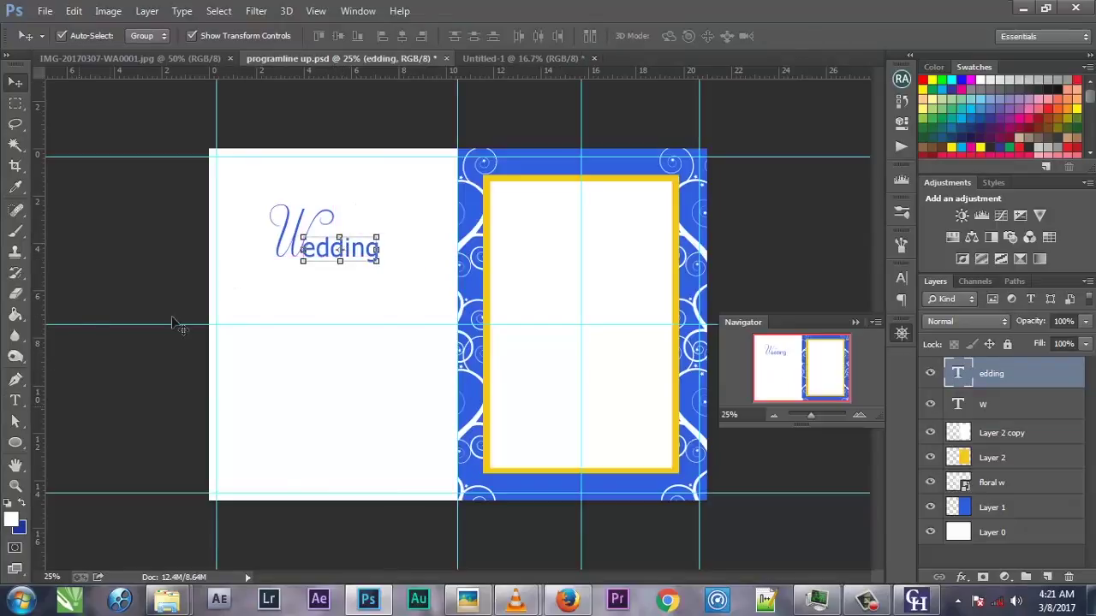
{"action": "left_click", "coordinate": [378, 264]}
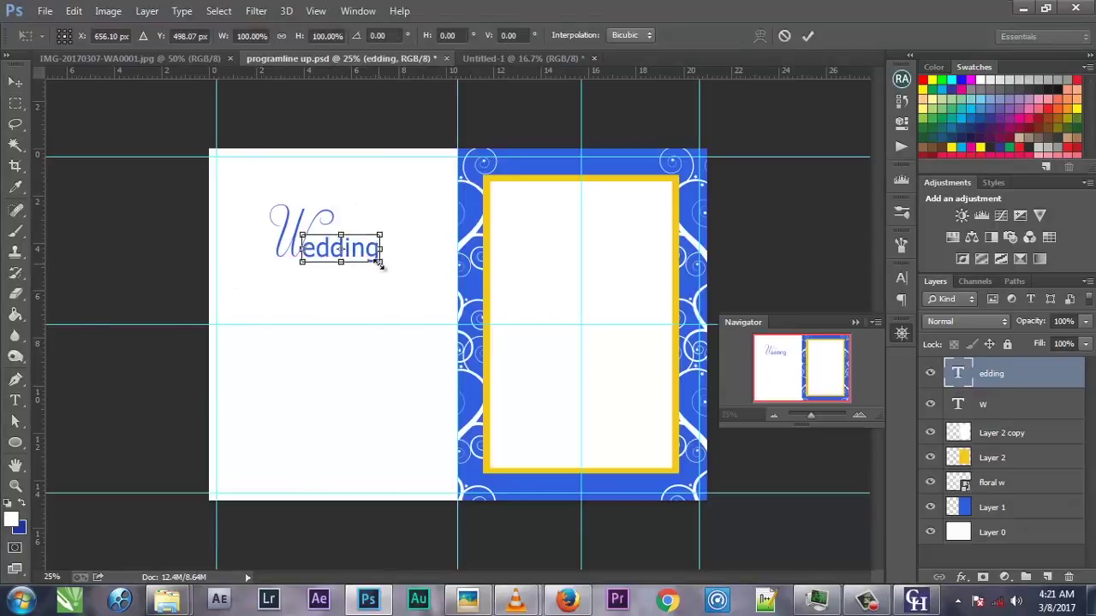
{"action": "left_click_drag", "start_coordinate": [380, 265], "coordinate": [365, 255]}
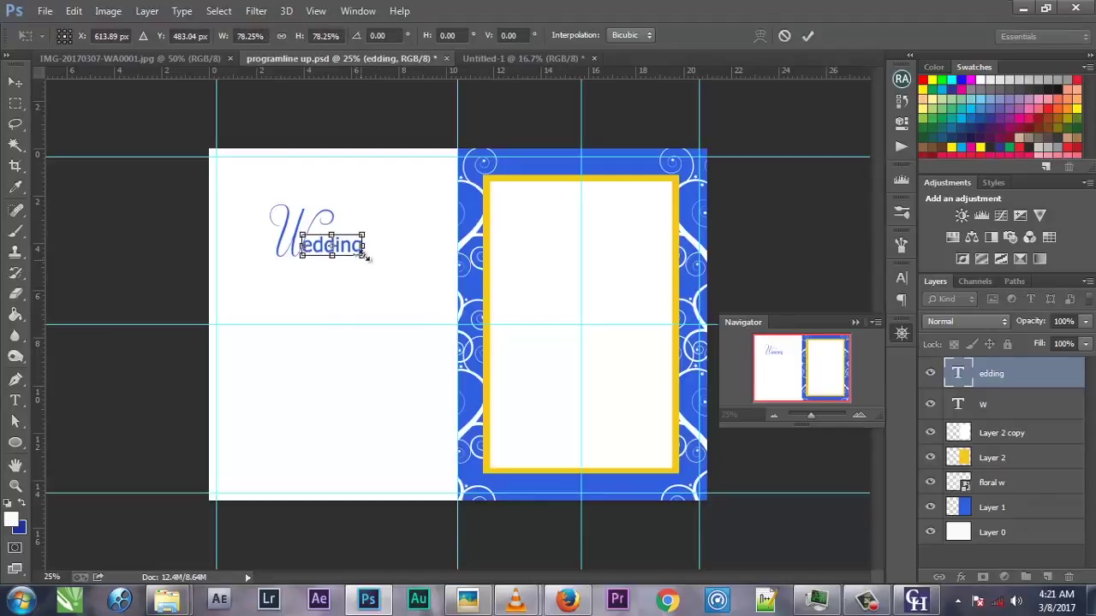
{"action": "left_click", "coordinate": [811, 36]}
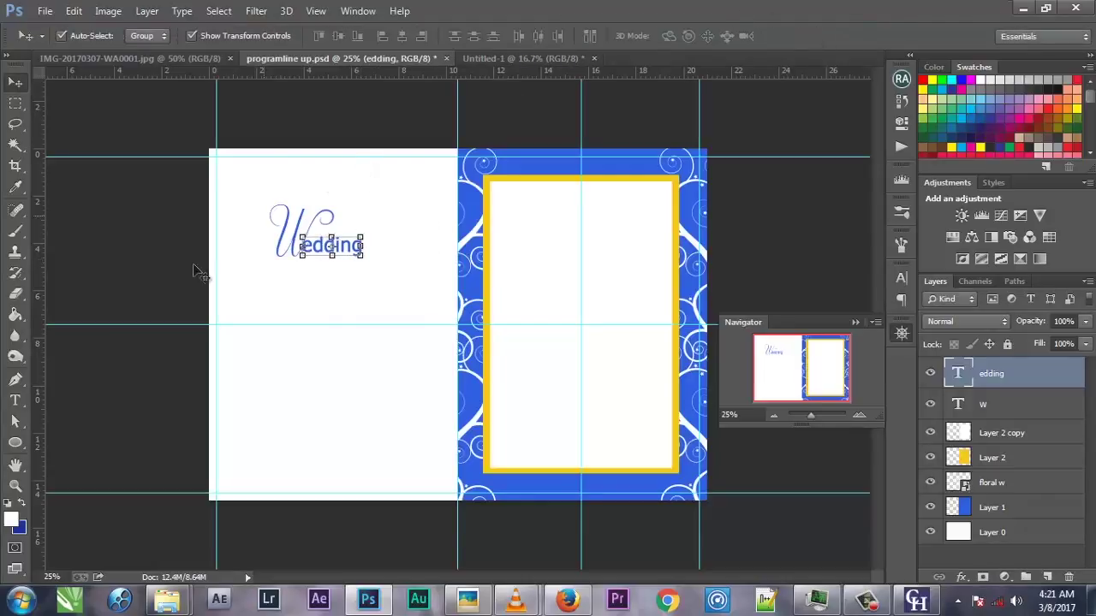
{"action": "left_click", "coordinate": [17, 399]}
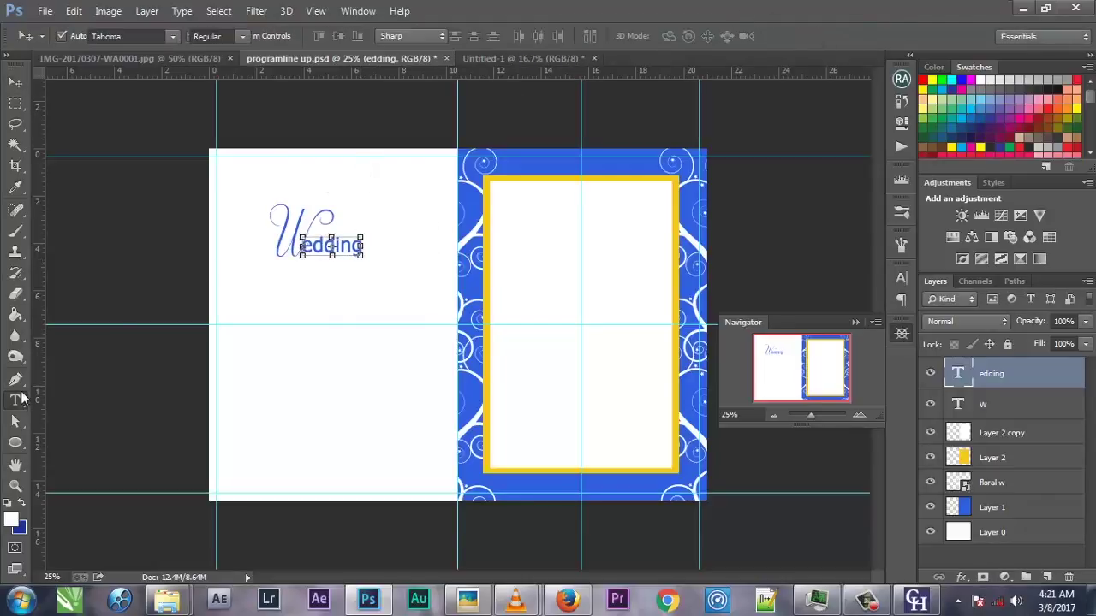
Step: Try Rough Brush Script, Respective 2.0, then Great Vibes as the W's font
{"action": "left_click", "coordinate": [293, 243]}
{"action": "double_click", "coordinate": [293, 243]}
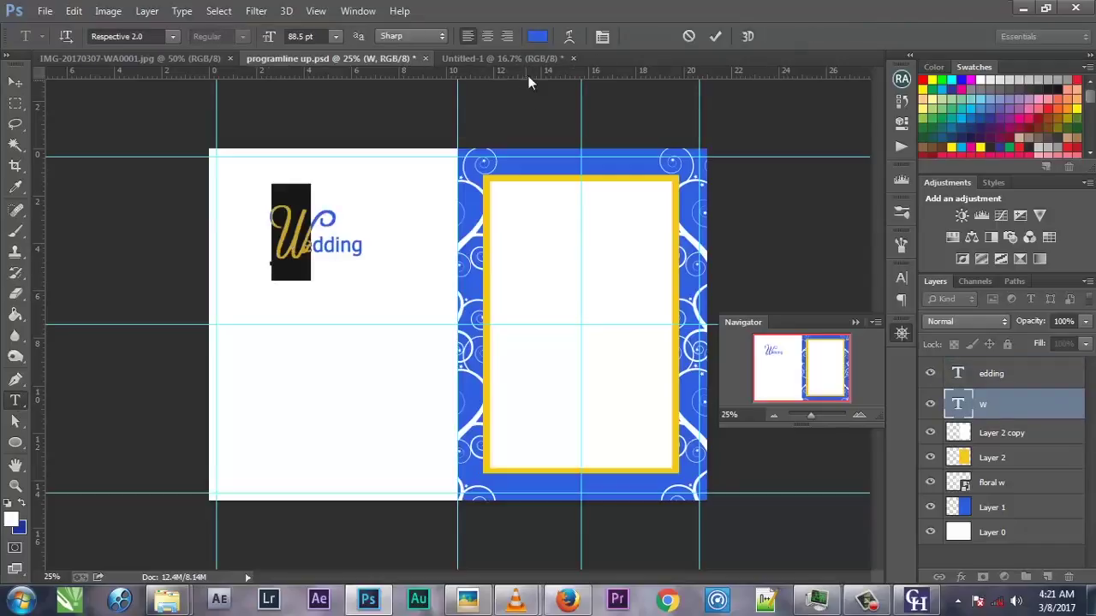
{"action": "left_click", "coordinate": [601, 37]}
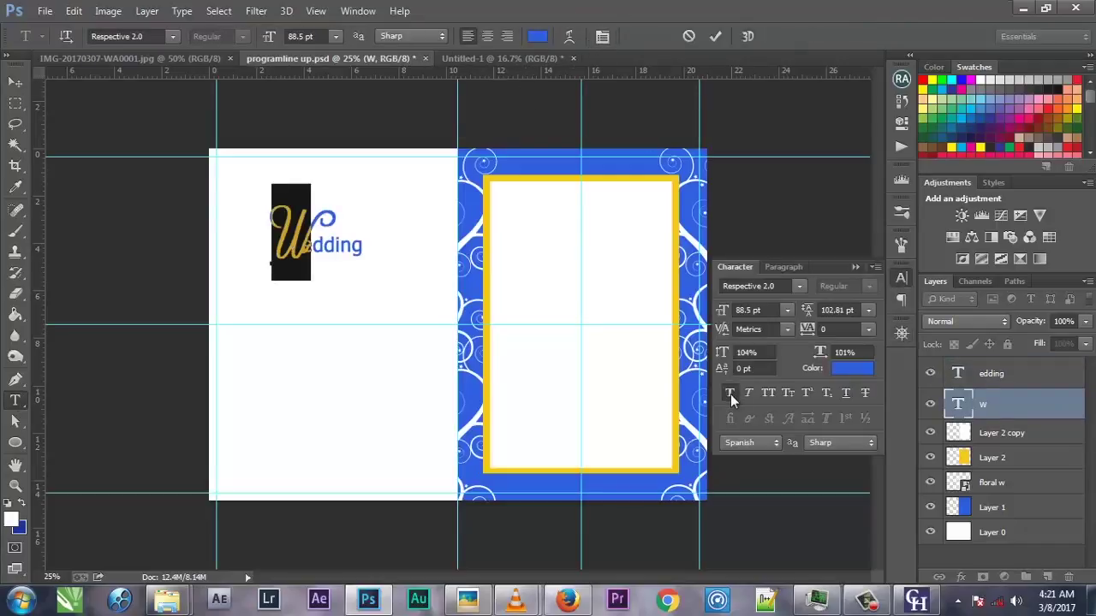
{"action": "left_click", "coordinate": [167, 40]}
{"action": "left_click", "coordinate": [221, 443]}
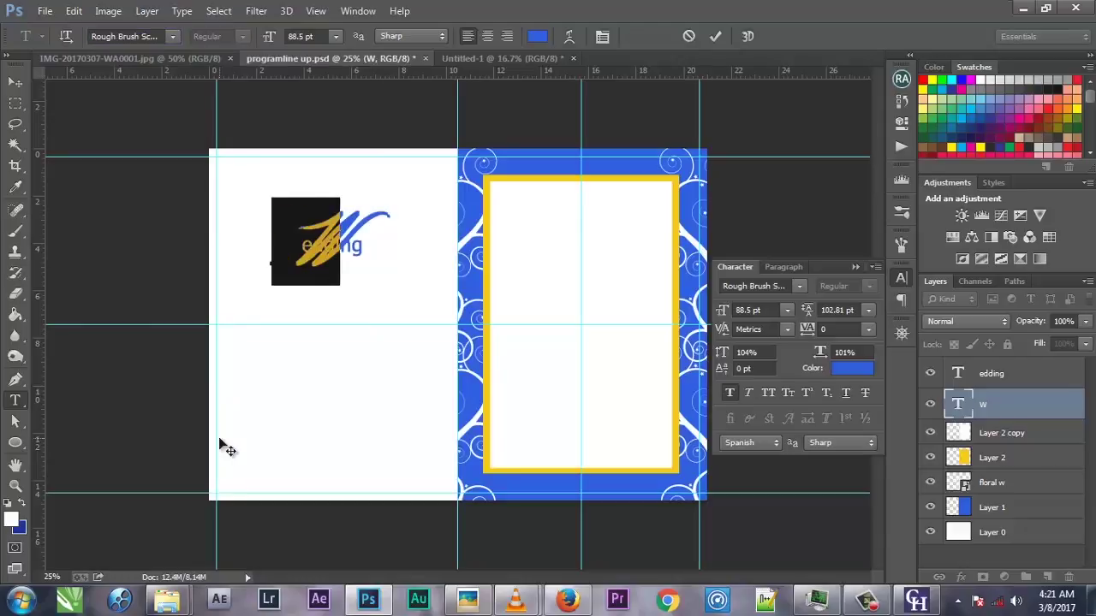
{"action": "left_click", "coordinate": [123, 38]}
{"action": "type", "text": "Respective 2.0"}
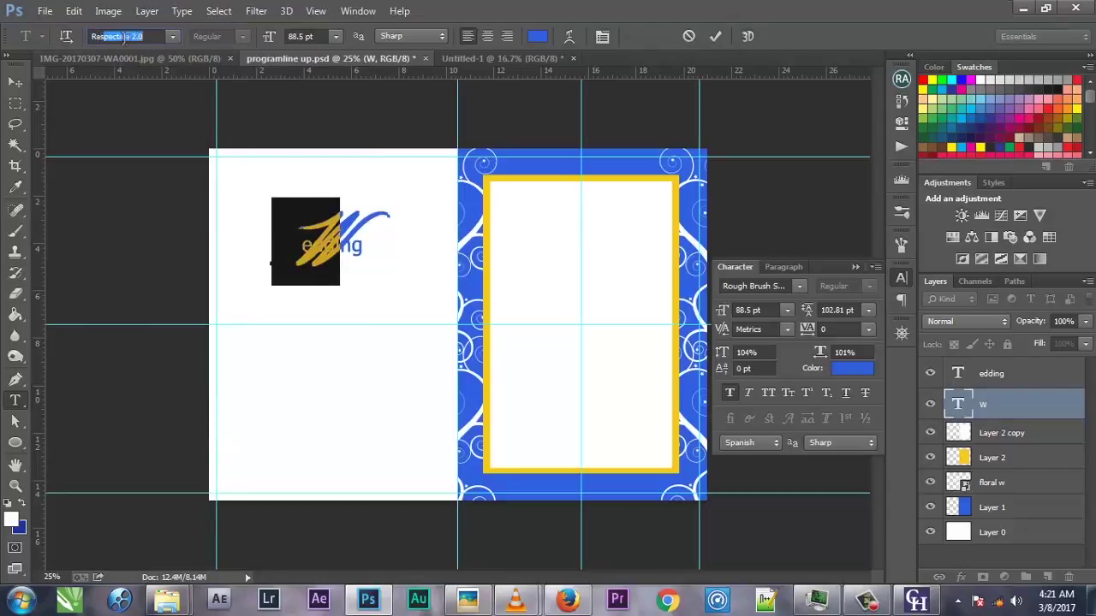
{"action": "key", "text": "Return"}
{"action": "left_click", "coordinate": [124, 37]}
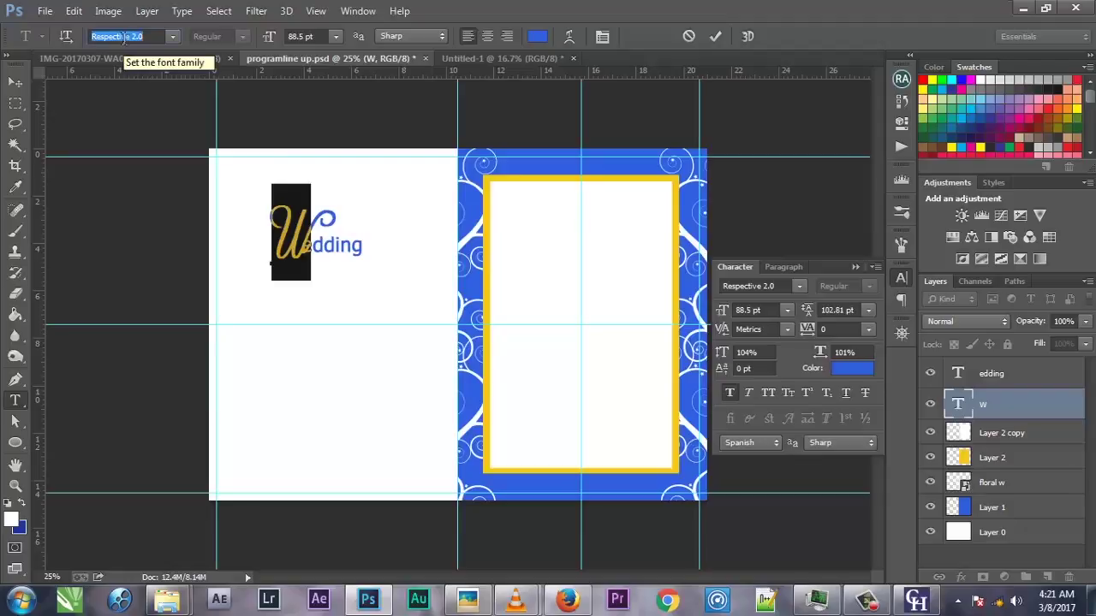
{"action": "type", "text": "Great Vibes"}
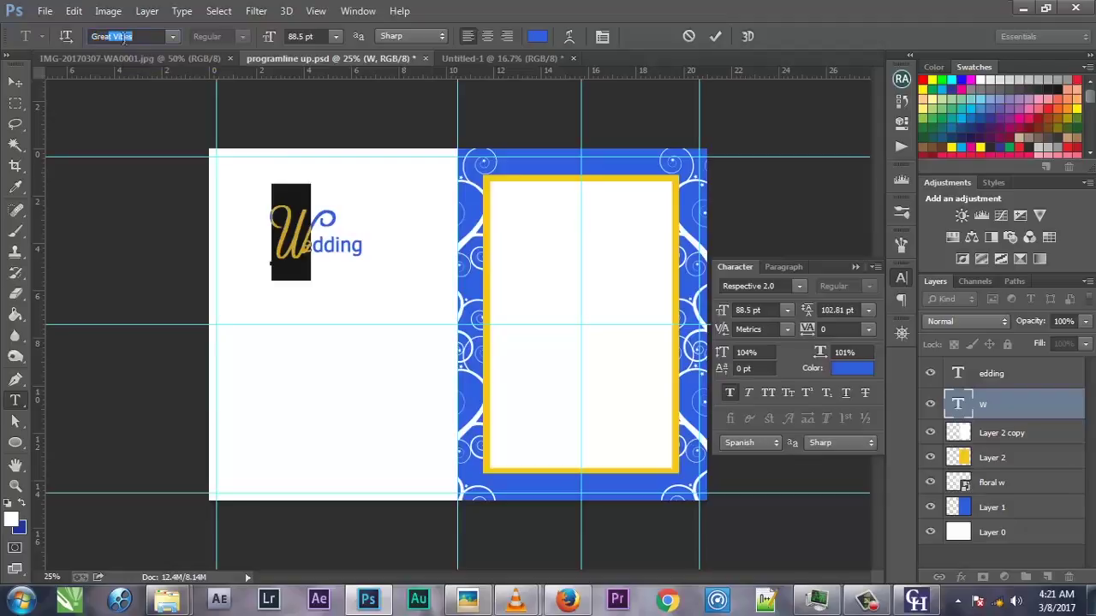
{"action": "key", "text": "Return"}
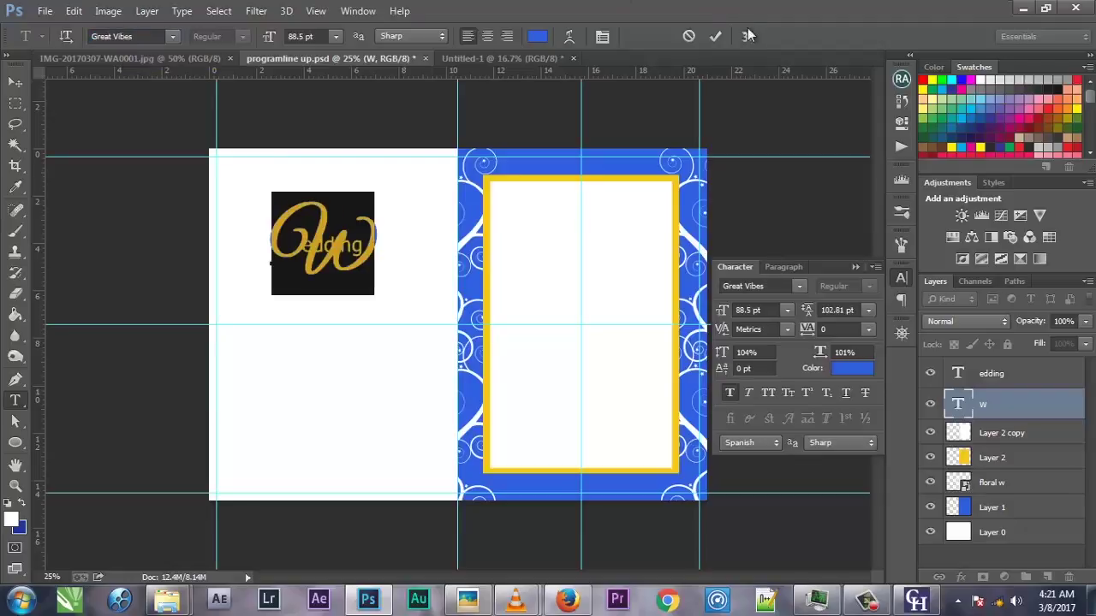
{"action": "left_click", "coordinate": [715, 36]}
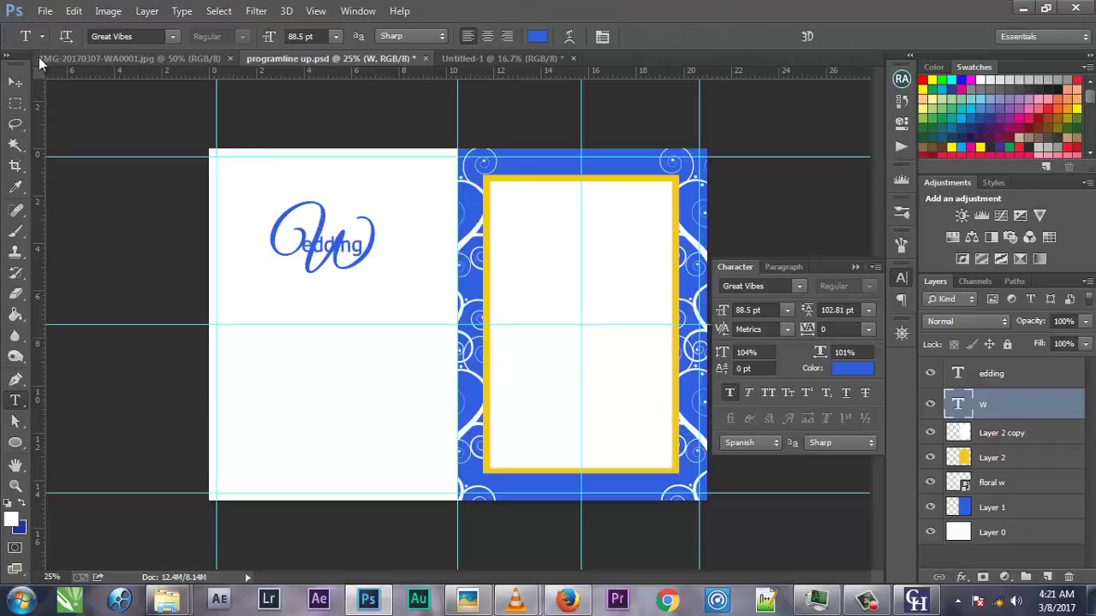
Step: Move 'edding' below the W's right side and switch the W to Segoe Script
{"action": "left_click", "coordinate": [15, 83]}
{"action": "mouse_move", "coordinate": [329, 246]}
{"action": "left_mouse_down"}
{"action": "mouse_move", "coordinate": [274, 308]}
{"action": "mouse_move", "coordinate": [399, 248]}
{"action": "mouse_move", "coordinate": [382, 277]}
{"action": "left_mouse_up"}
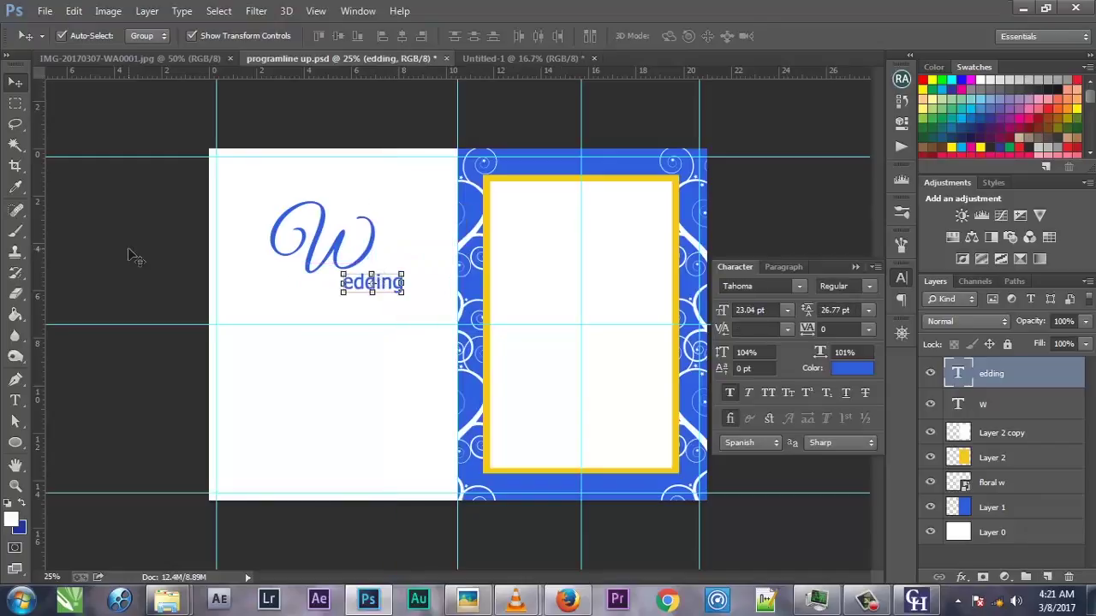
{"action": "left_click", "coordinate": [14, 402]}
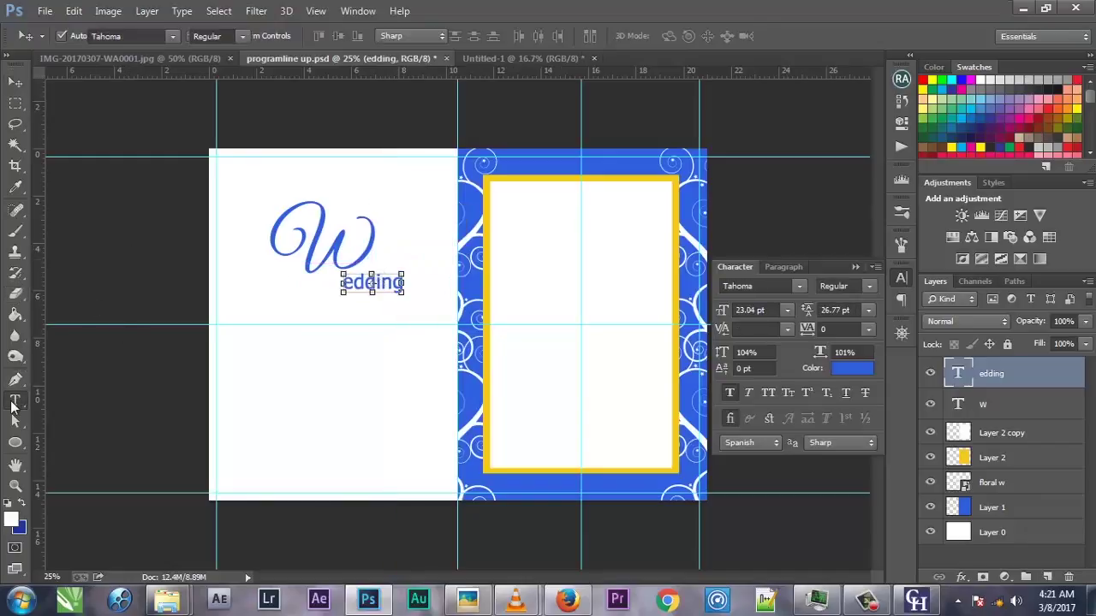
{"action": "left_click_drag", "start_coordinate": [375, 247], "coordinate": [150, 205]}
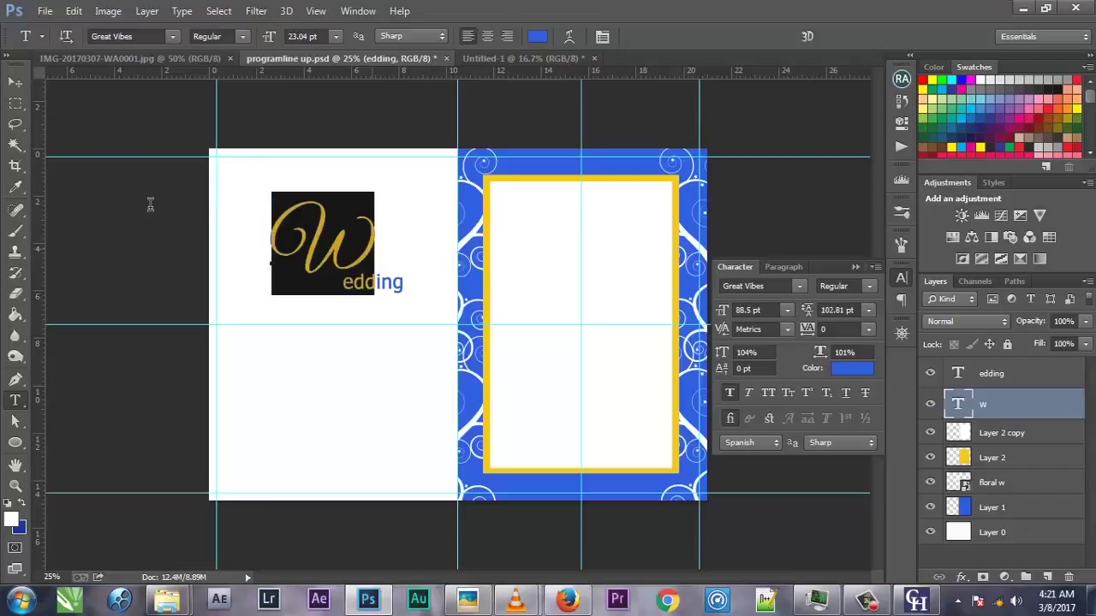
{"action": "left_click", "coordinate": [132, 36]}
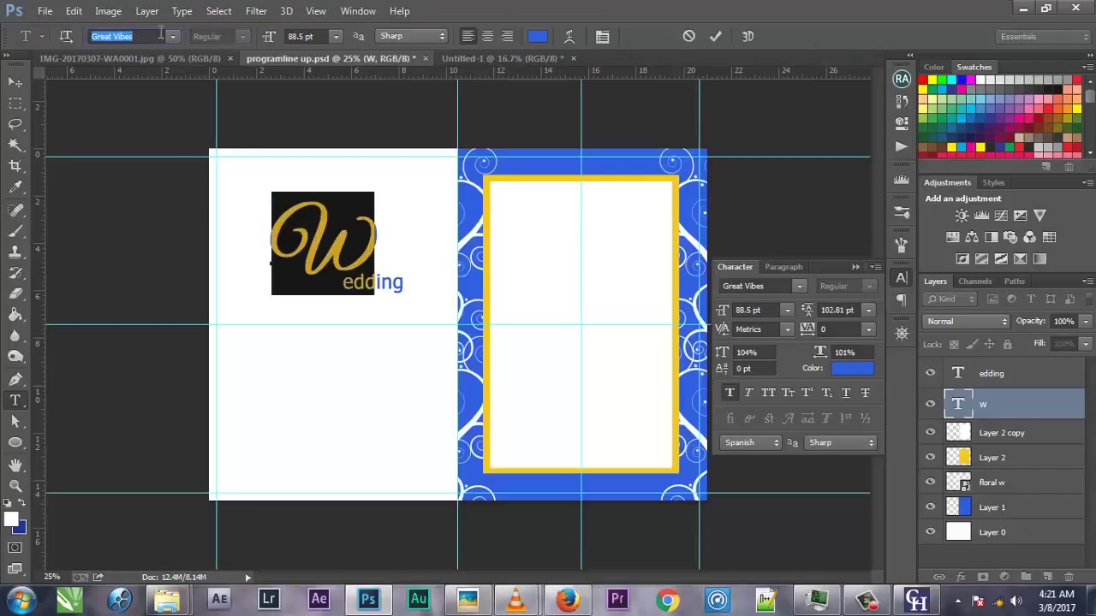
{"action": "type", "text": "Segoe Print"}
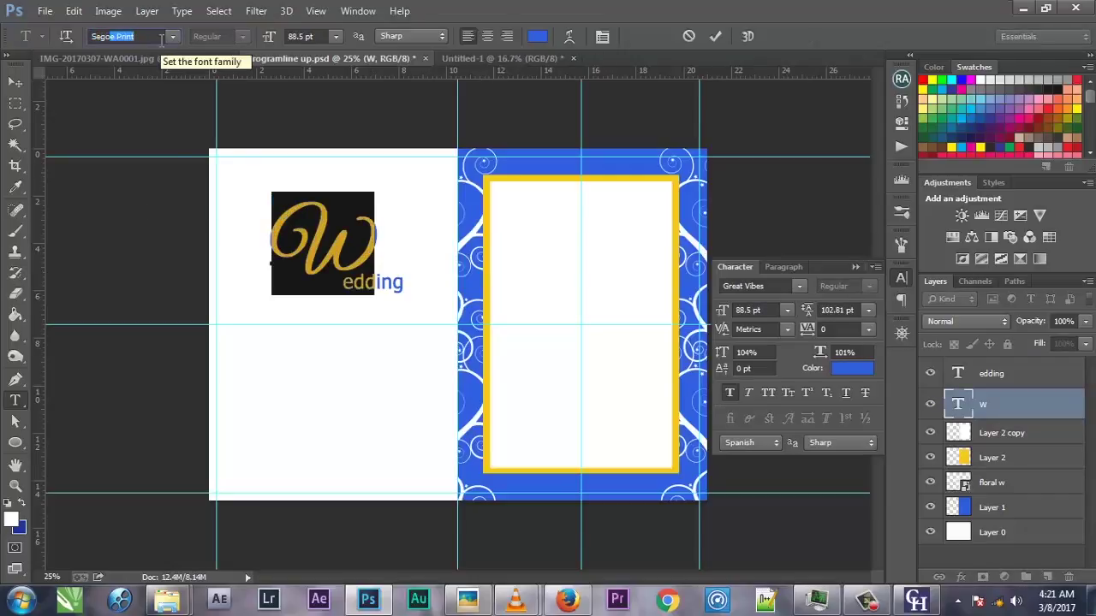
{"action": "key", "text": "Return"}
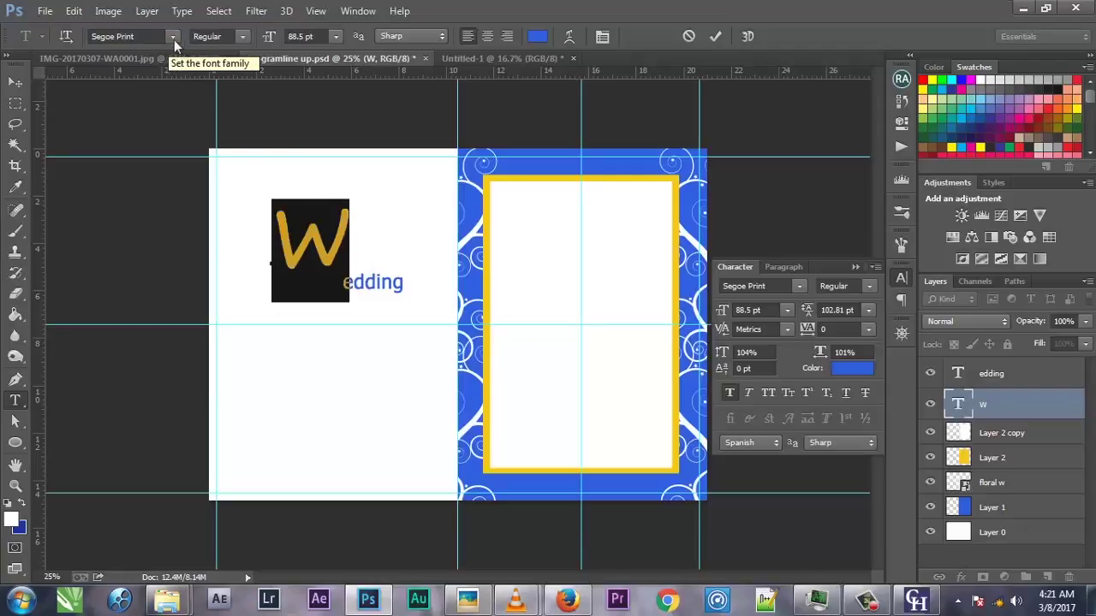
{"action": "left_click", "coordinate": [172, 36]}
{"action": "left_click", "coordinate": [170, 66]}
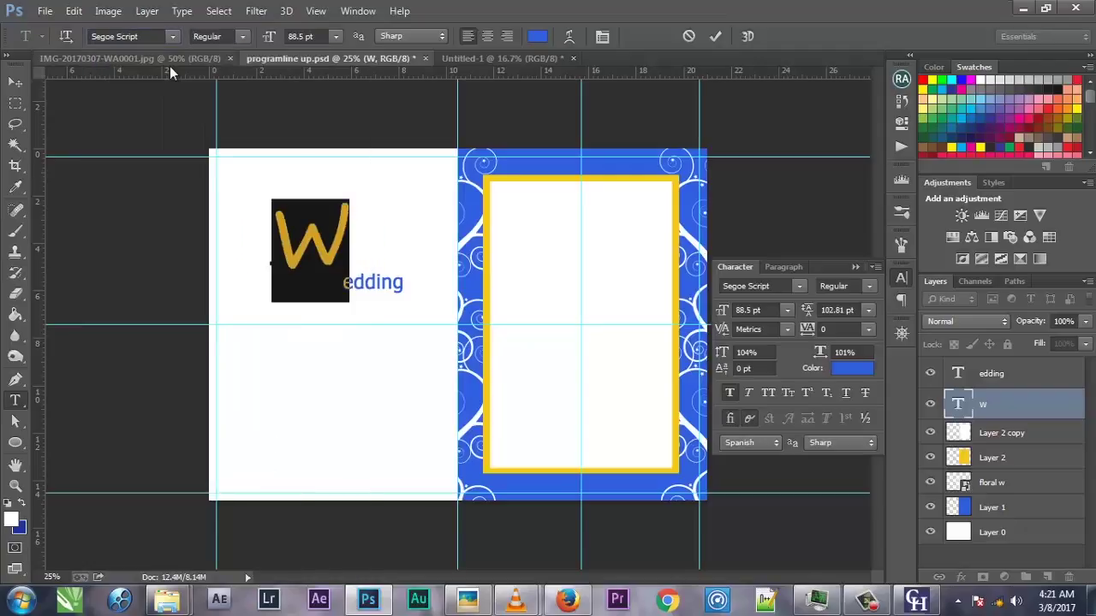
{"action": "left_click", "coordinate": [716, 36]}
Step: Place 'edding' beside the W and set the W in Serendipity
{"action": "left_click", "coordinate": [15, 82]}
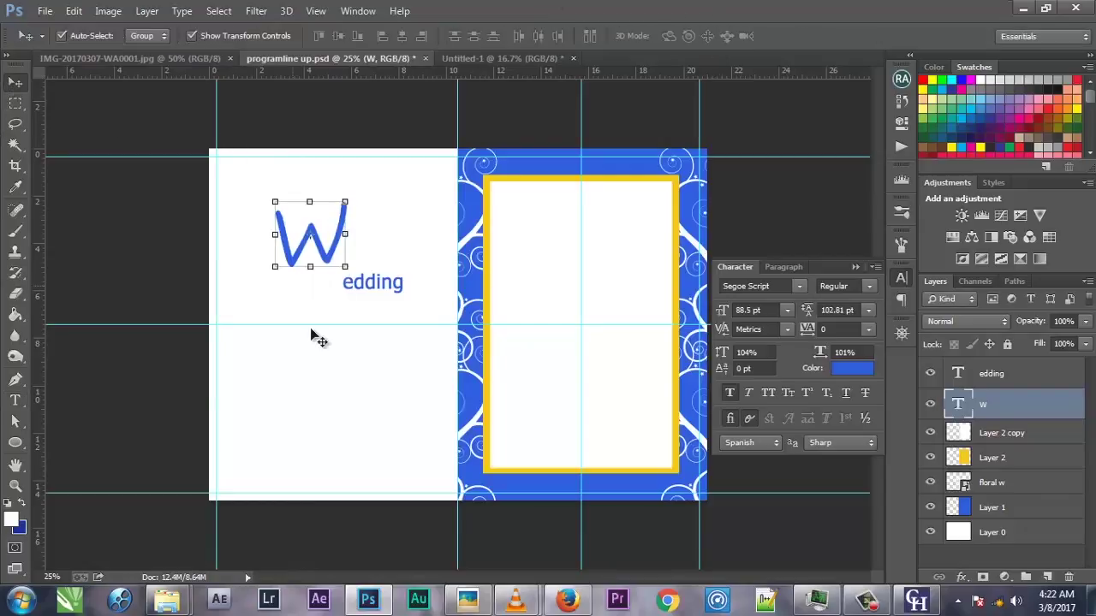
{"action": "left_click_drag", "start_coordinate": [371, 284], "coordinate": [367, 255]}
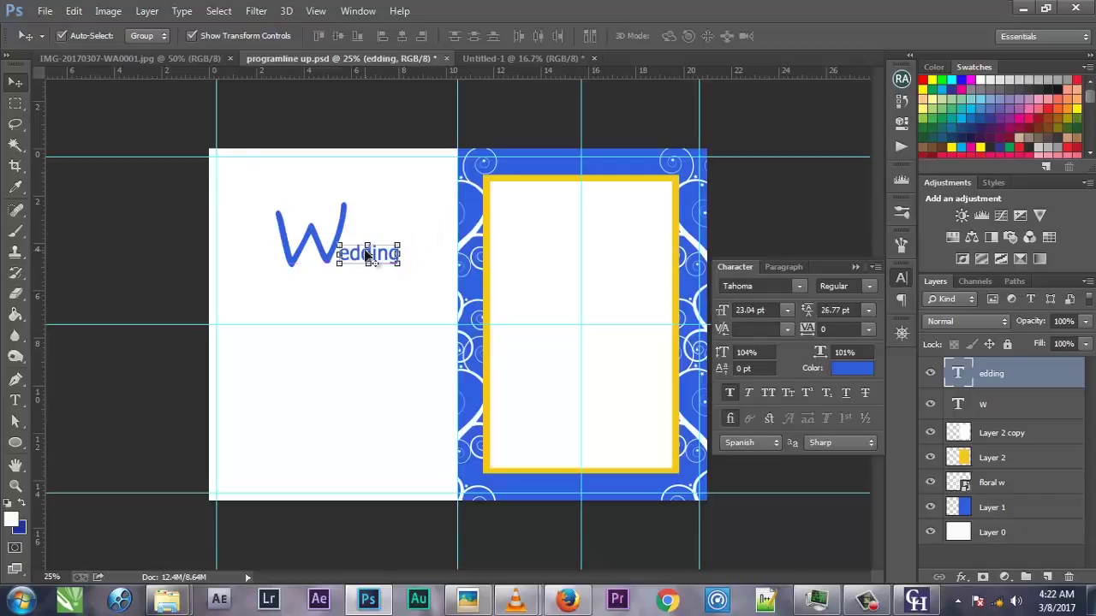
{"action": "left_click", "coordinate": [14, 400]}
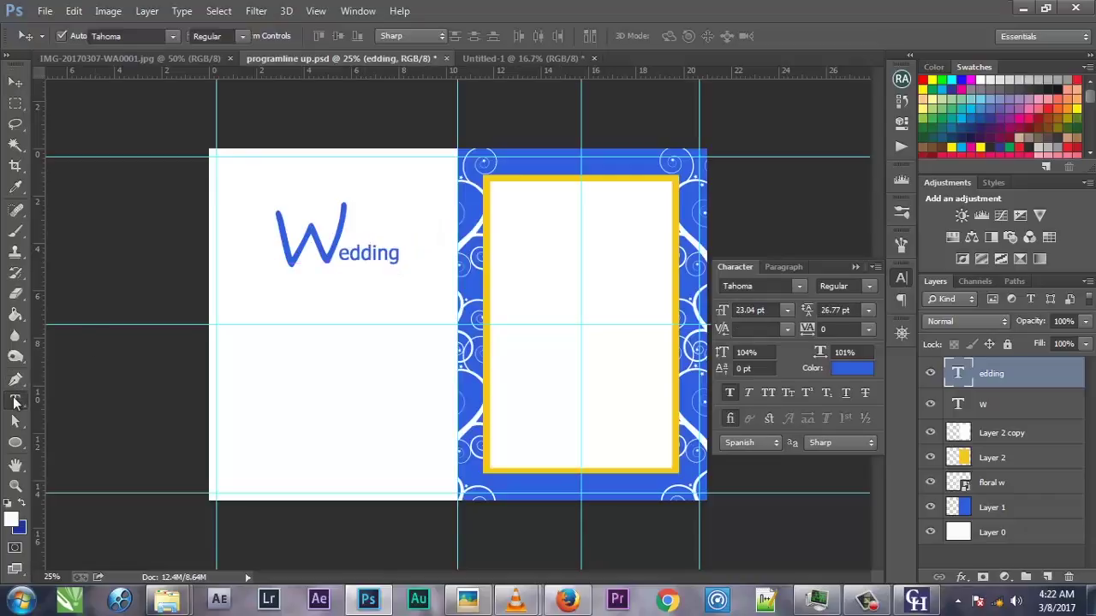
{"action": "left_click", "coordinate": [333, 223]}
{"action": "key", "text": "ctrl+a"}
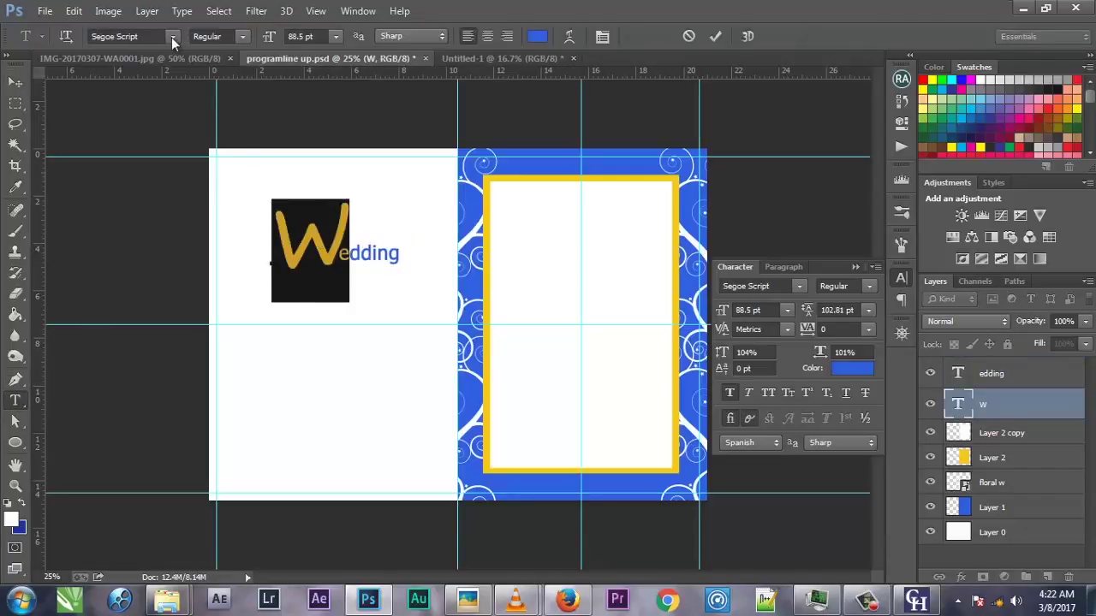
{"action": "left_click", "coordinate": [173, 39]}
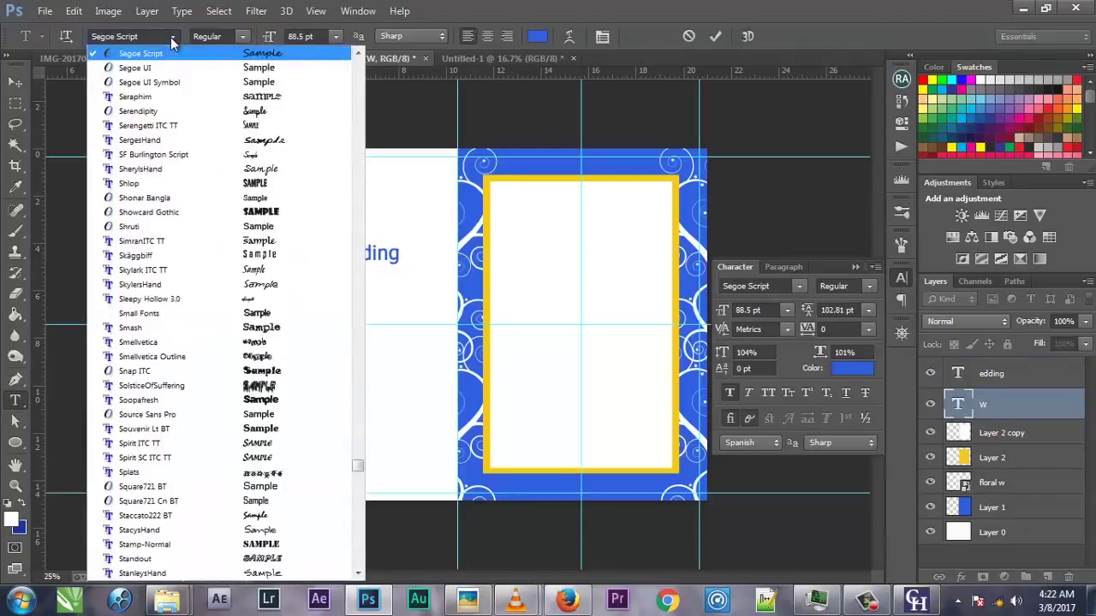
{"action": "left_click", "coordinate": [181, 110]}
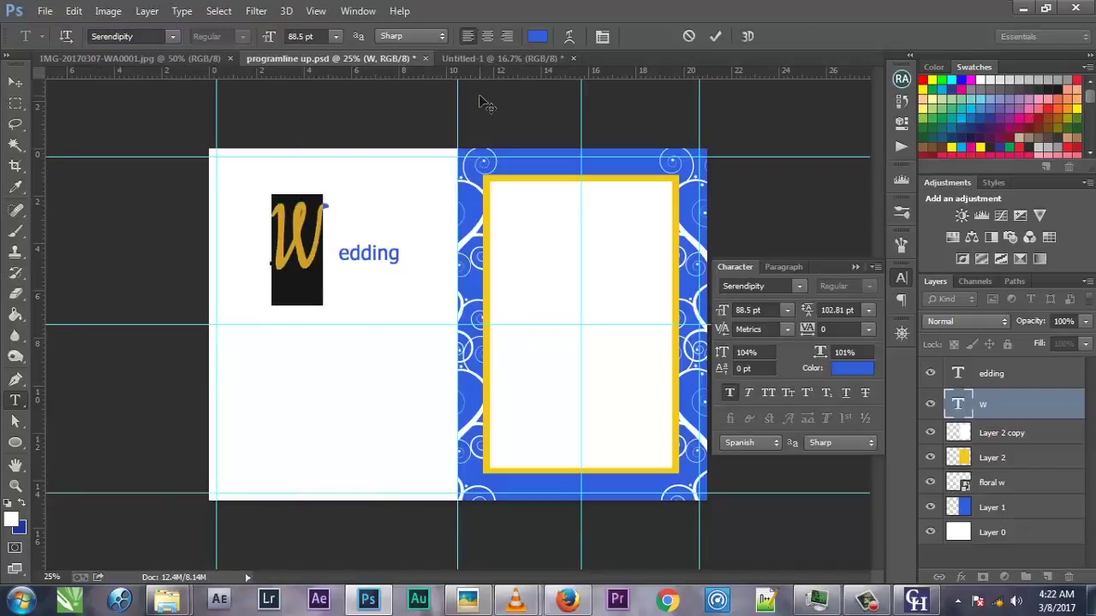
{"action": "left_click", "coordinate": [715, 37]}
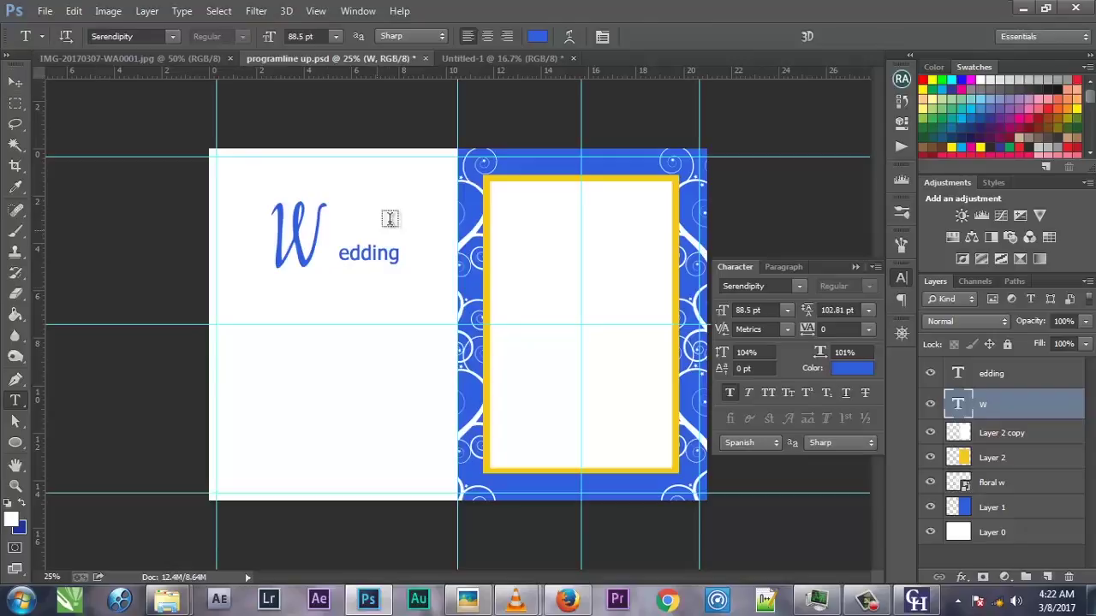
{"action": "left_click", "coordinate": [362, 253]}
{"action": "left_click", "coordinate": [363, 254]}
Step: Change the 'edding' text font to Serendipity
{"action": "double_click", "coordinate": [365, 254]}
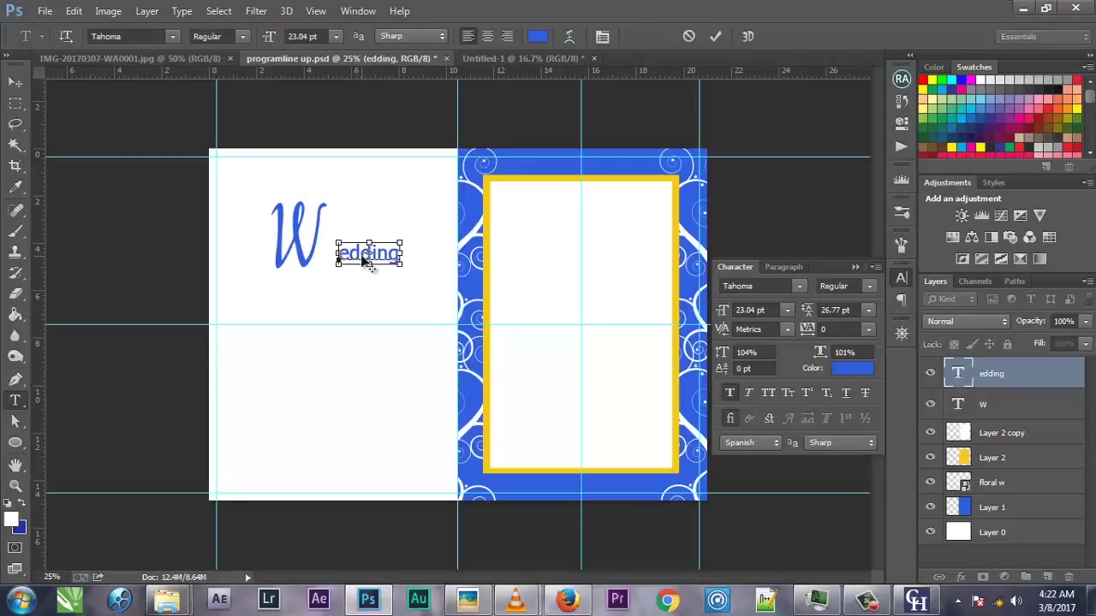
{"action": "left_click", "coordinate": [147, 44]}
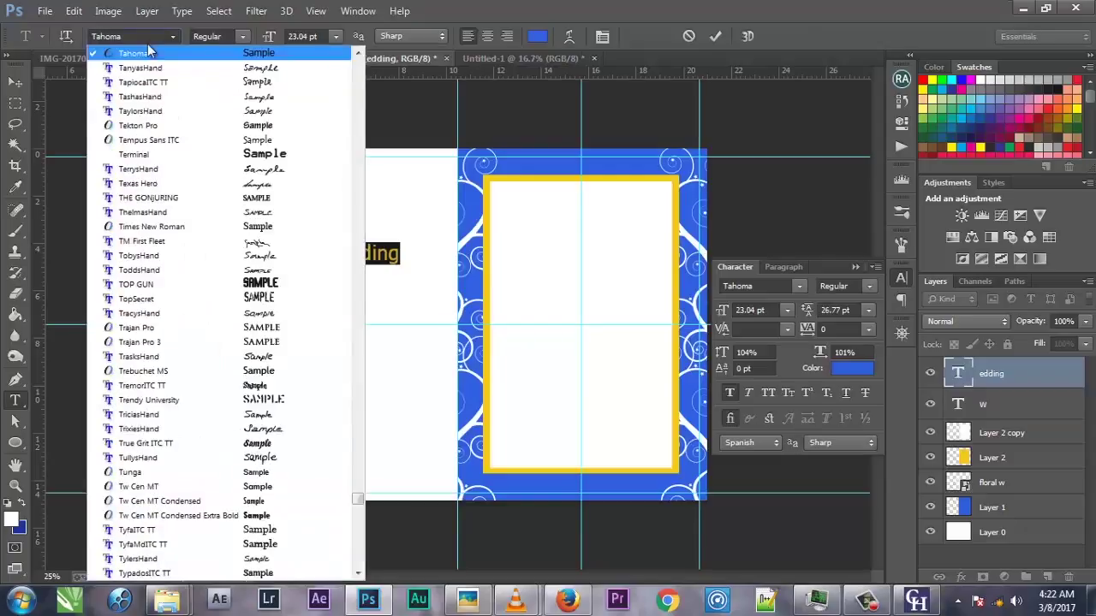
{"action": "left_click", "coordinate": [144, 37]}
{"action": "left_click", "coordinate": [144, 37]}
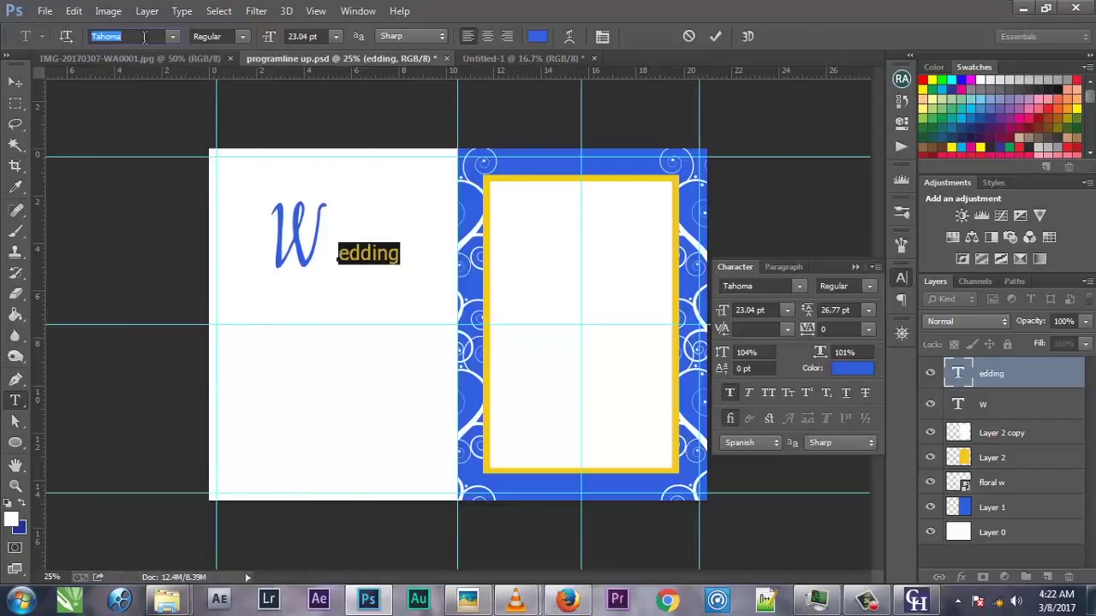
{"action": "type", "text": "Seraphi"}
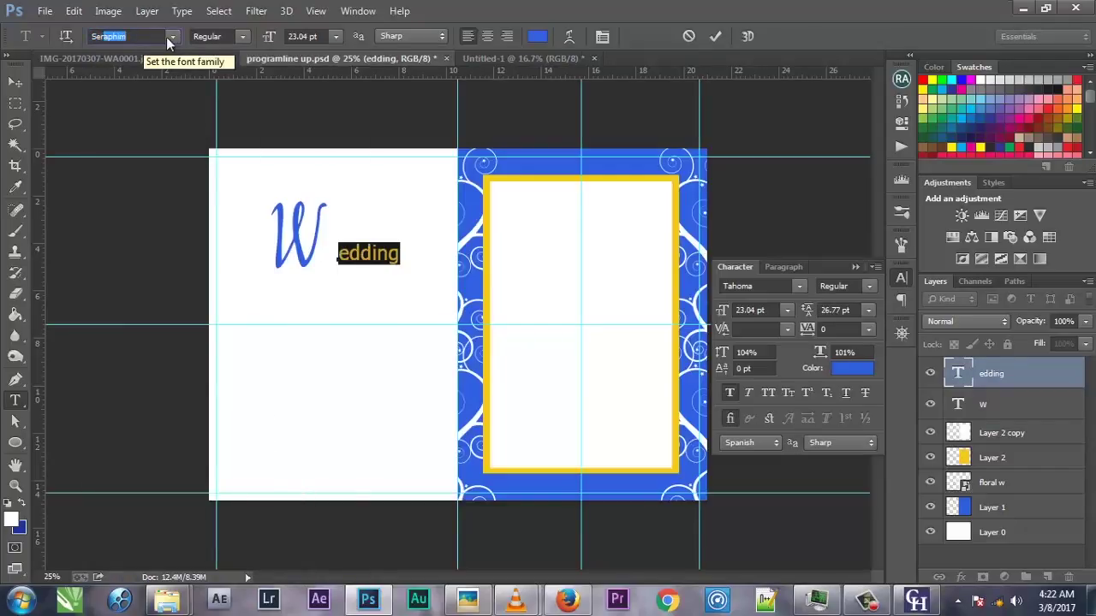
{"action": "left_click", "coordinate": [172, 37]}
{"action": "left_click", "coordinate": [175, 67]}
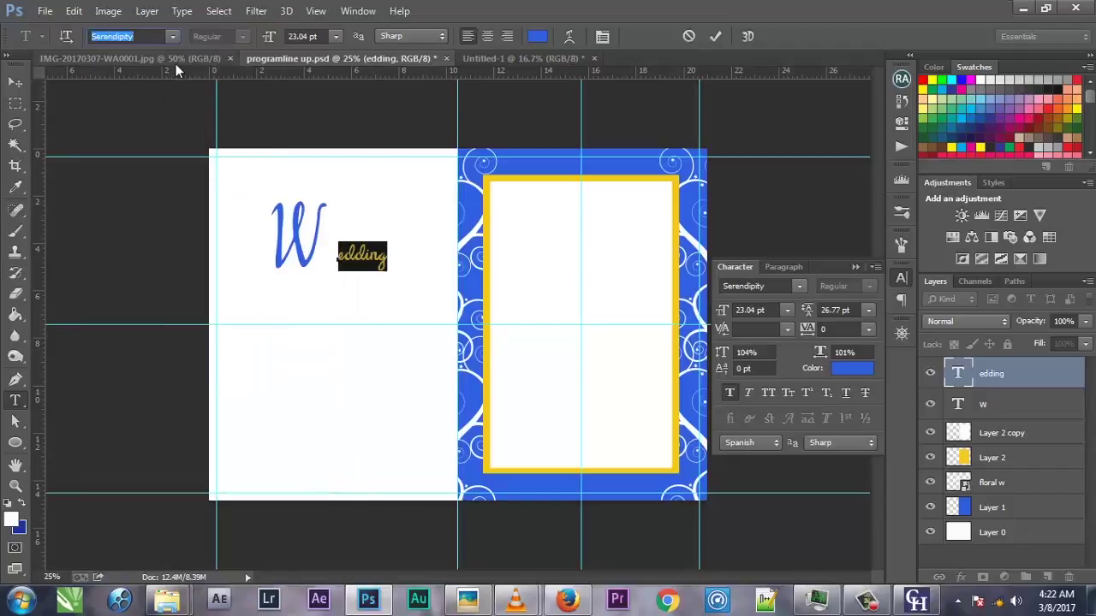
{"action": "left_click", "coordinate": [710, 43]}
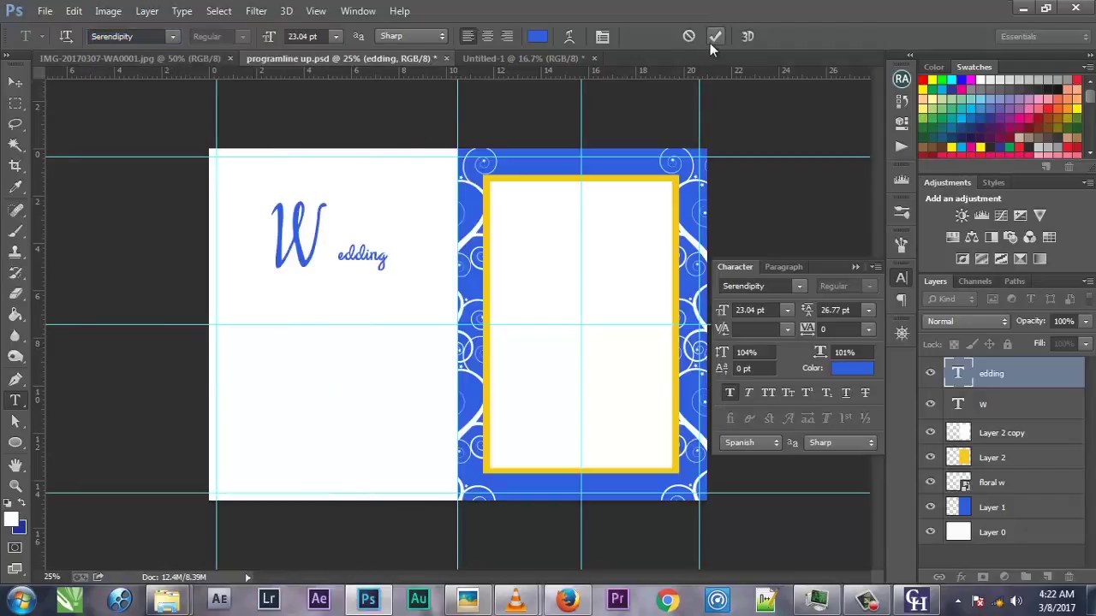
{"action": "mouse_move", "coordinate": [13, 79]}
{"action": "left_mouse_down"}
{"action": "mouse_move", "coordinate": [48, 95]}
{"action": "mouse_move", "coordinate": [10, 81]}
{"action": "left_mouse_up"}
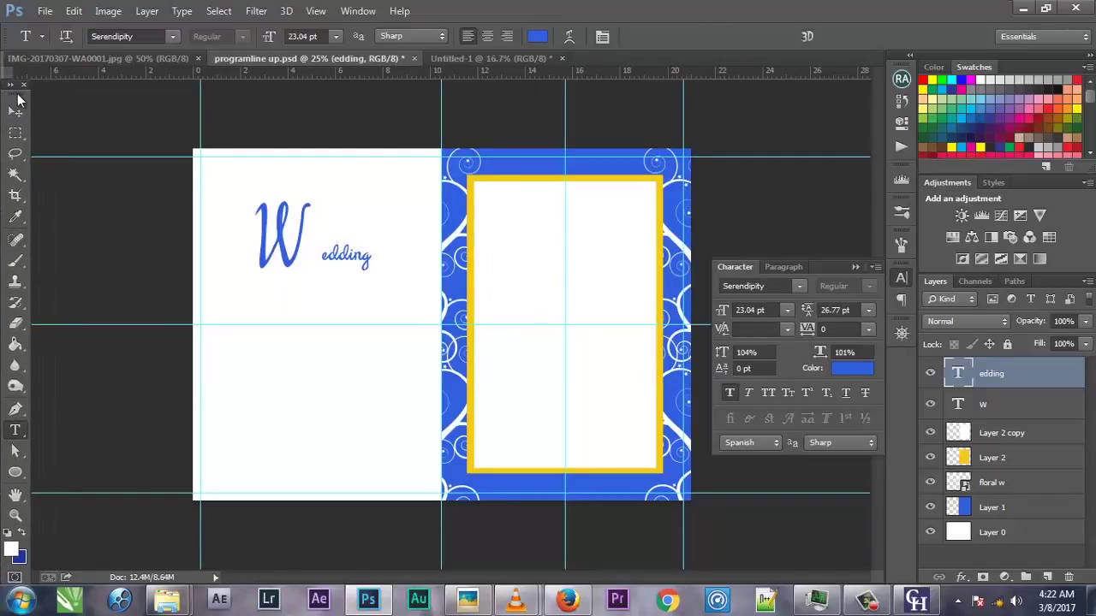
Step: Enlarge 'edding' to about 181% and move it next to the W
{"action": "left_click", "coordinate": [16, 81]}
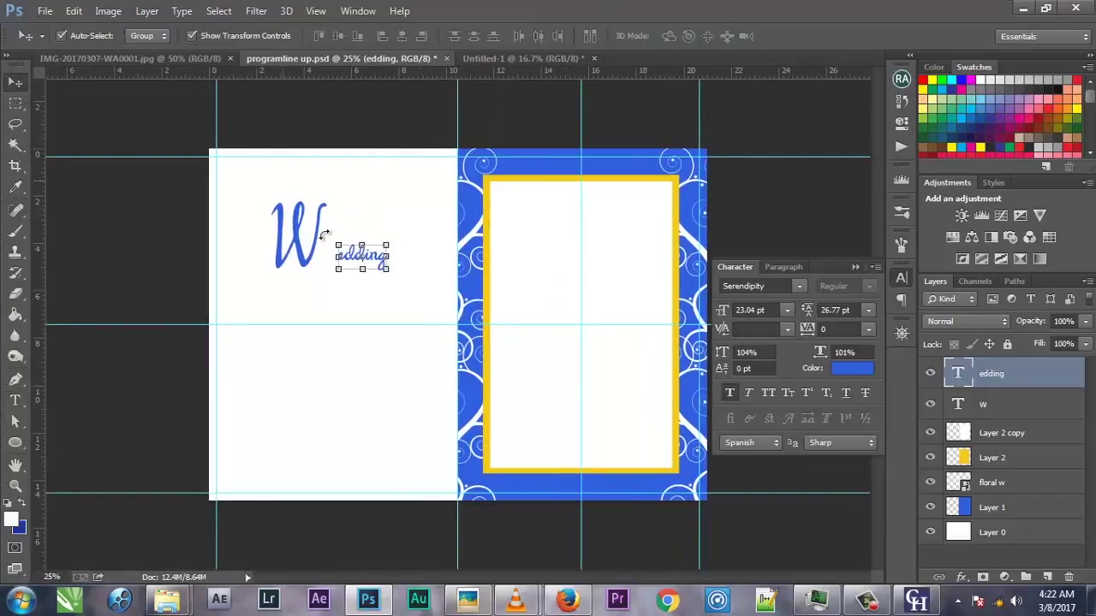
{"action": "left_click", "coordinate": [384, 245]}
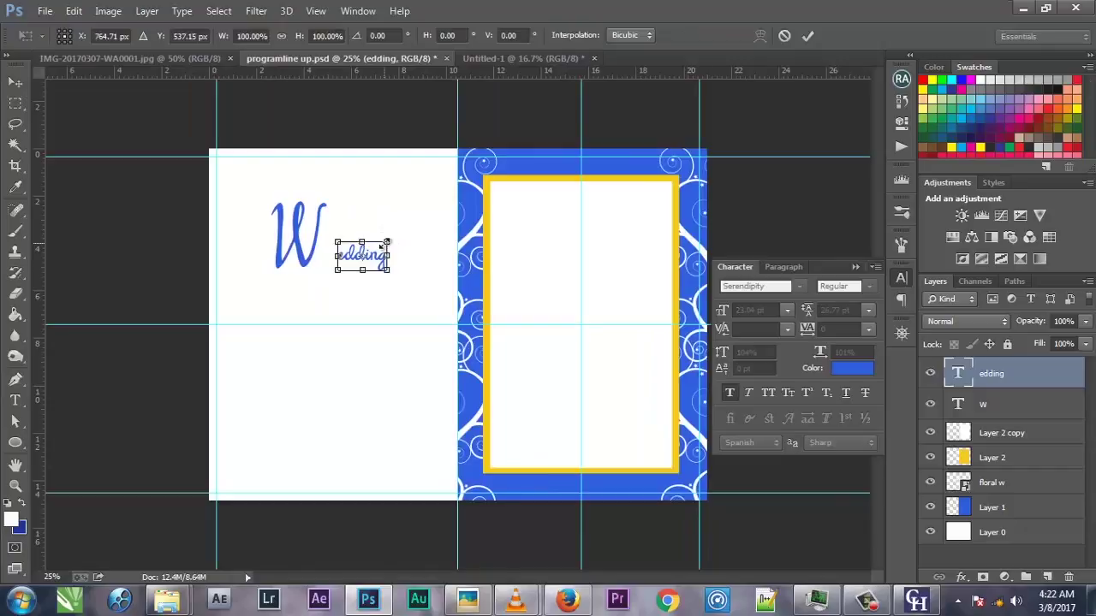
{"action": "left_click_drag", "start_coordinate": [384, 244], "coordinate": [425, 220]}
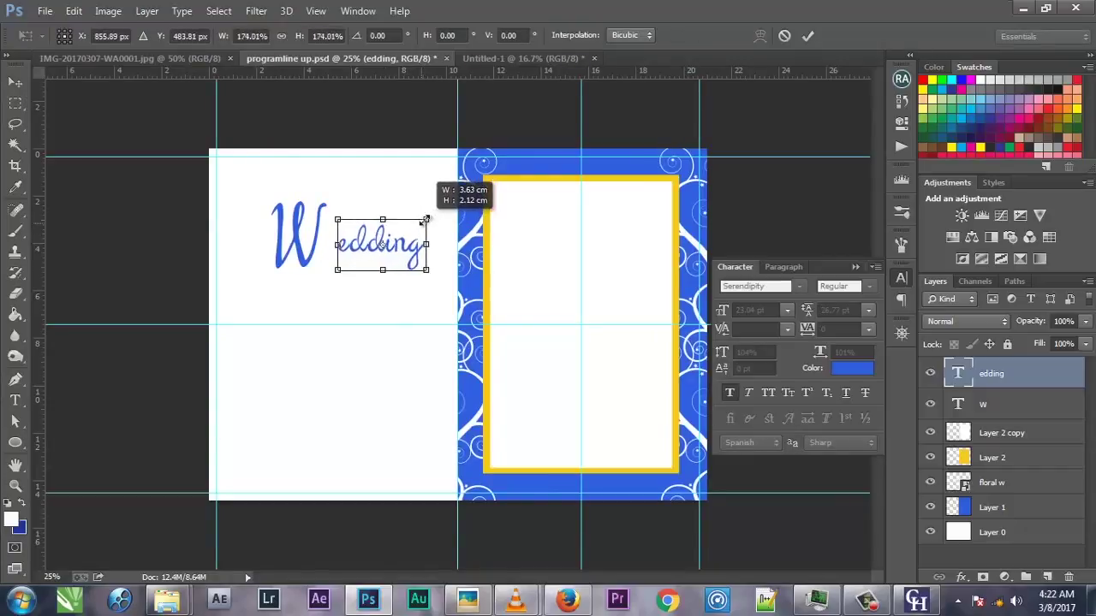
{"action": "left_click", "coordinate": [813, 35]}
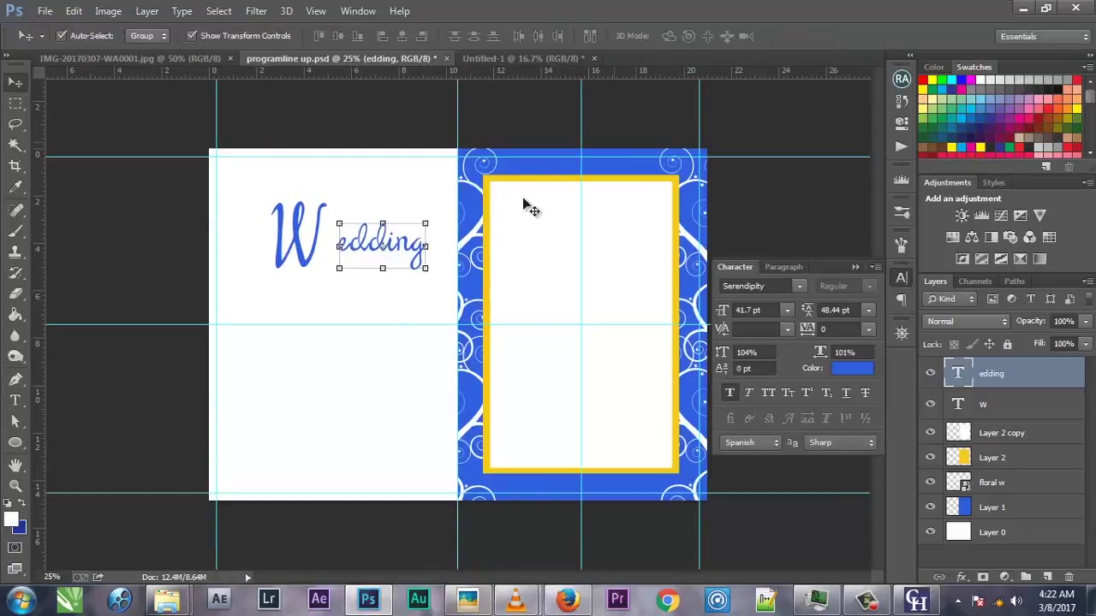
{"action": "left_click_drag", "start_coordinate": [396, 255], "coordinate": [392, 257]}
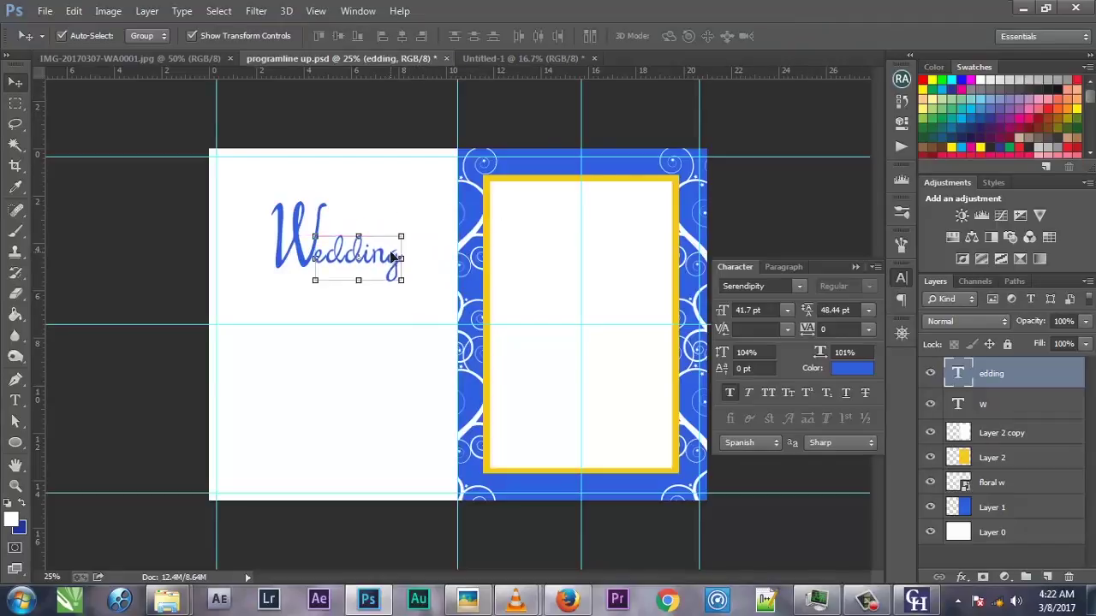
{"action": "left_click", "coordinate": [315, 146]}
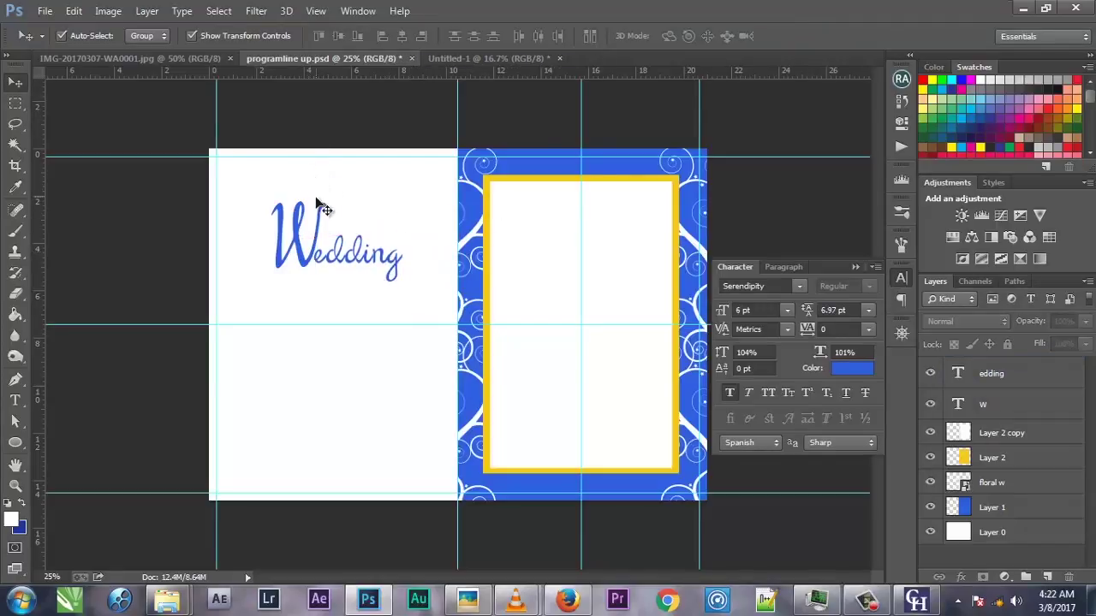
Step: Shrink the W to about 81% (73.34 pt) and nudge it against 'edding'
{"action": "left_click", "coordinate": [318, 205]}
{"action": "key", "text": "ctrl+t"}
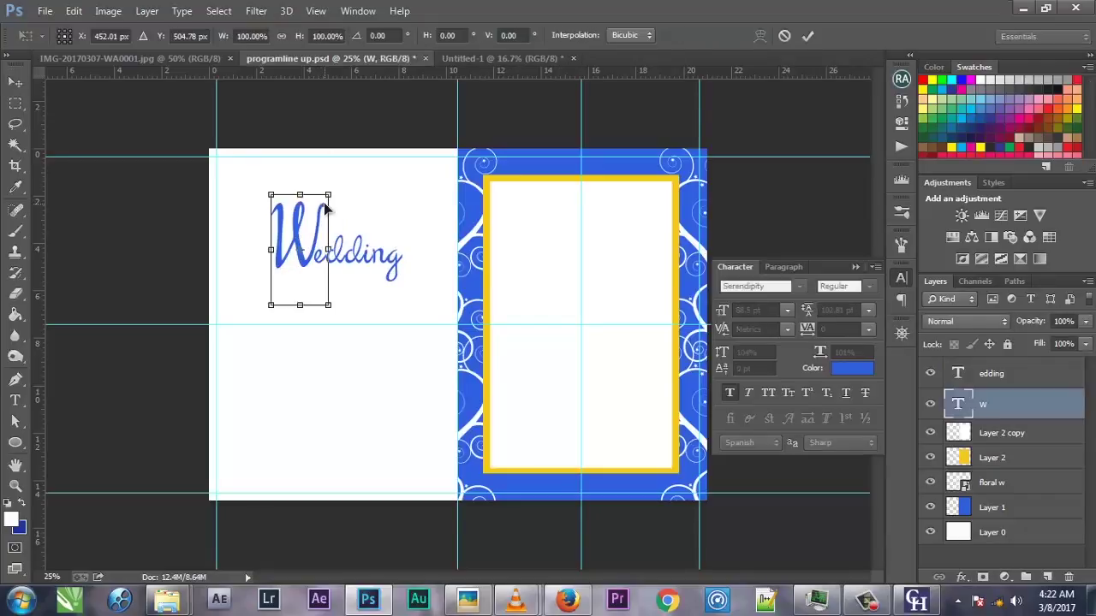
{"action": "left_click_drag", "start_coordinate": [326, 197], "coordinate": [319, 218]}
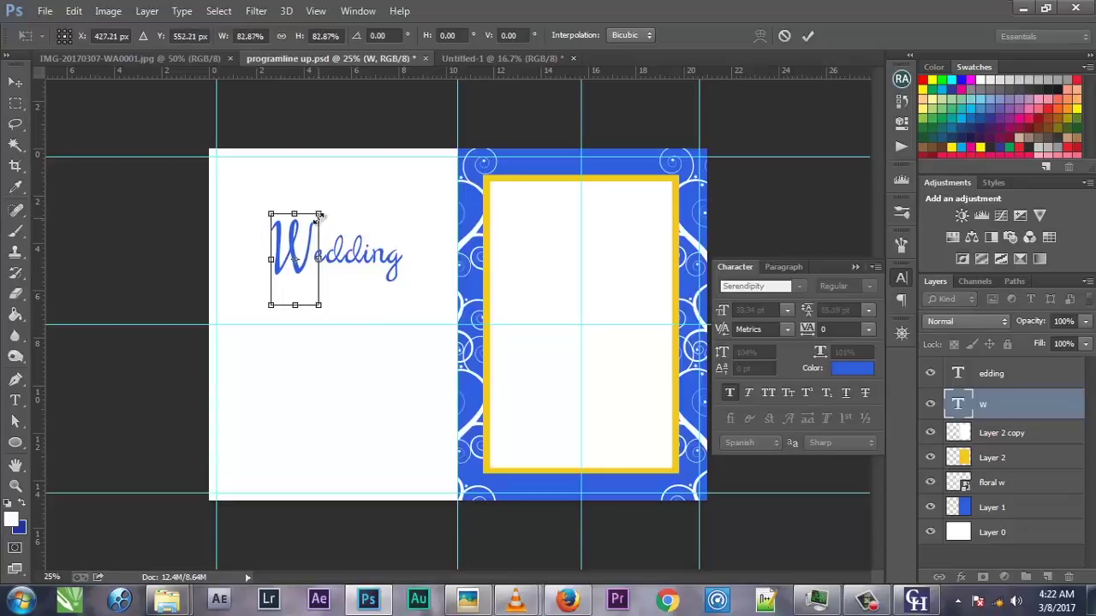
{"action": "left_click", "coordinate": [807, 36]}
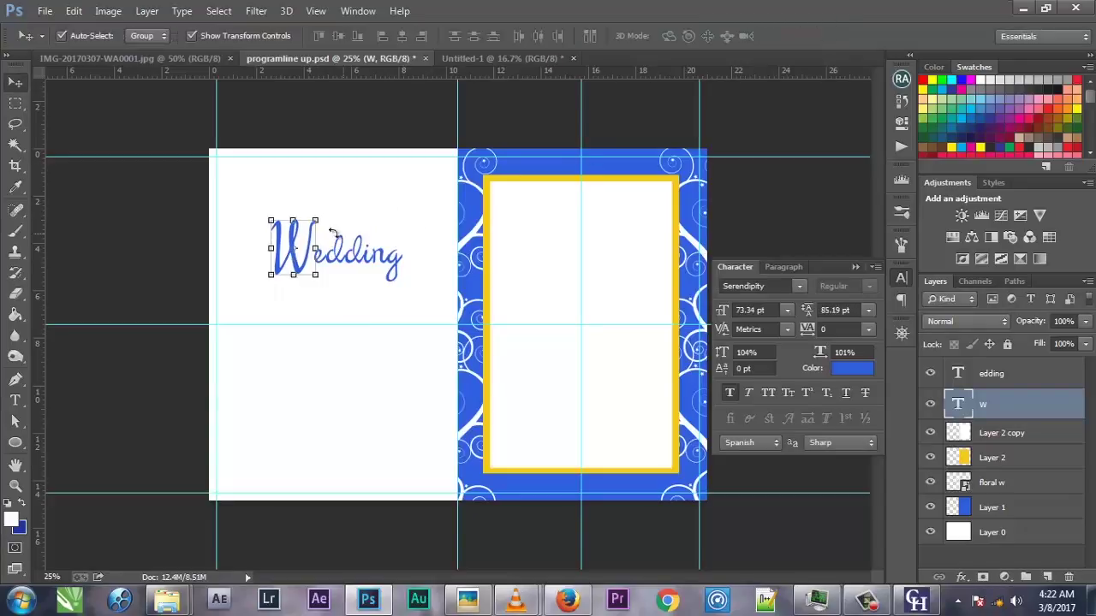
{"action": "left_click_drag", "start_coordinate": [295, 237], "coordinate": [299, 233]}
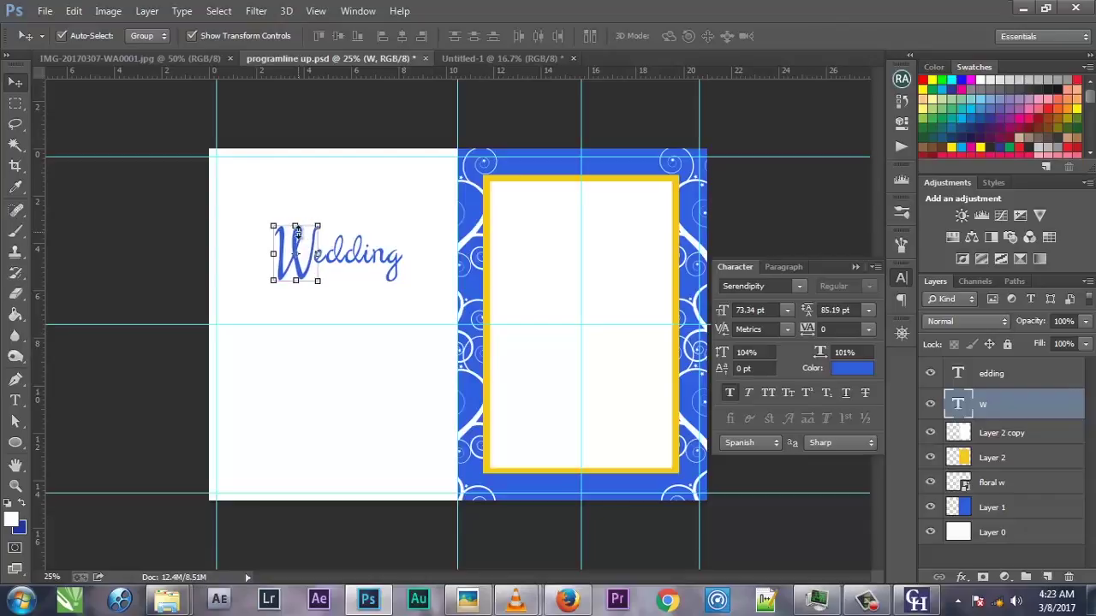
{"action": "left_click_drag", "start_coordinate": [298, 232], "coordinate": [297, 230]}
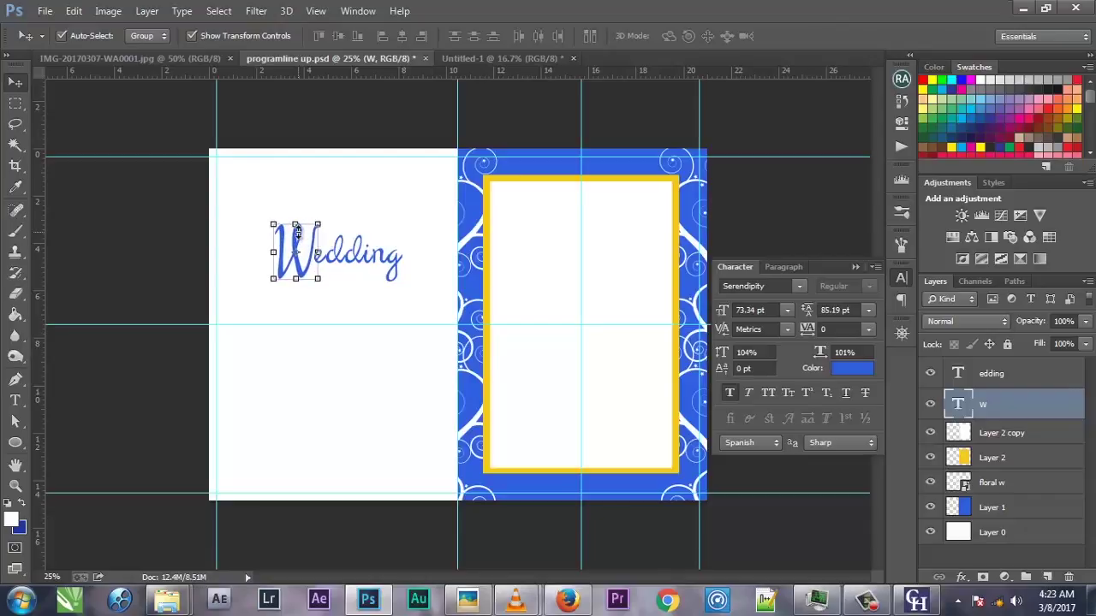
{"action": "left_click", "coordinate": [14, 400]}
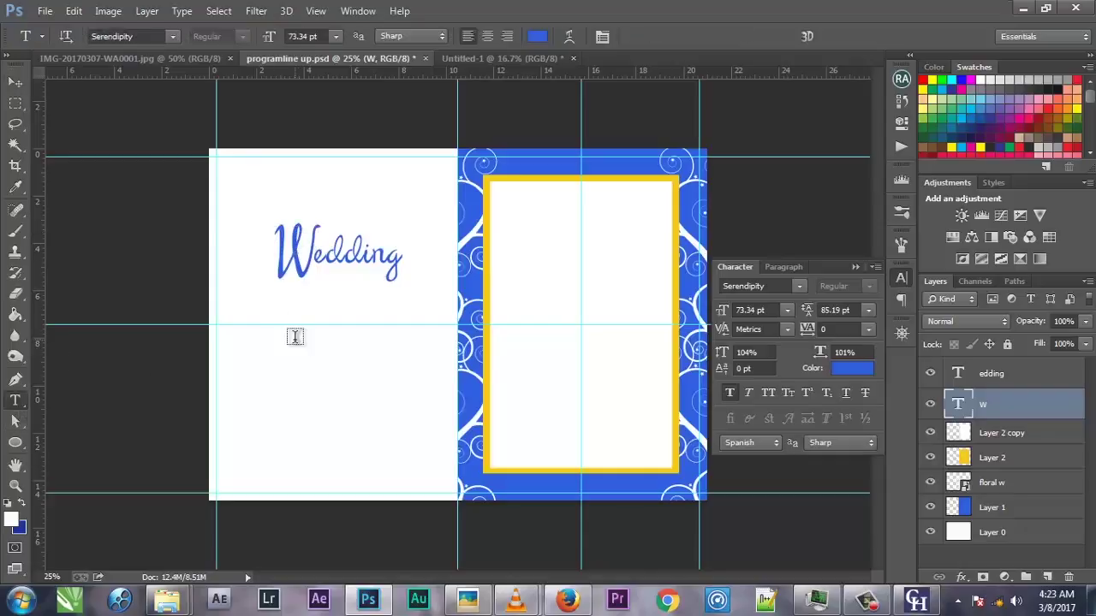
Step: Add an 18 pt 'Reception' text layer and drag it up beneath the Wedding title
{"action": "left_click", "coordinate": [275, 352]}
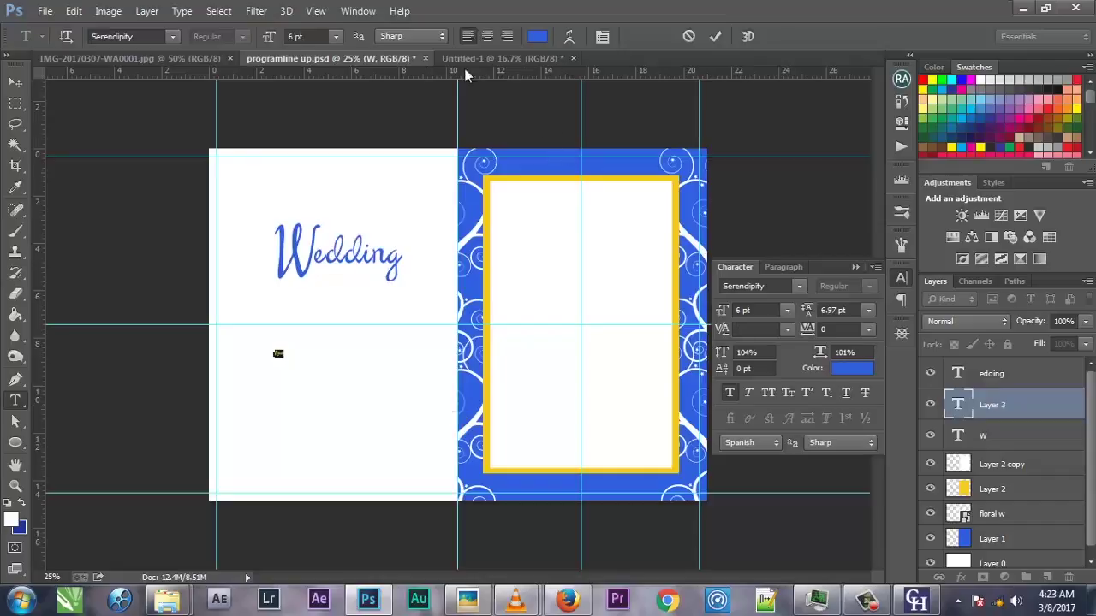
{"action": "left_click", "coordinate": [335, 36]}
{"action": "left_click", "coordinate": [330, 203]}
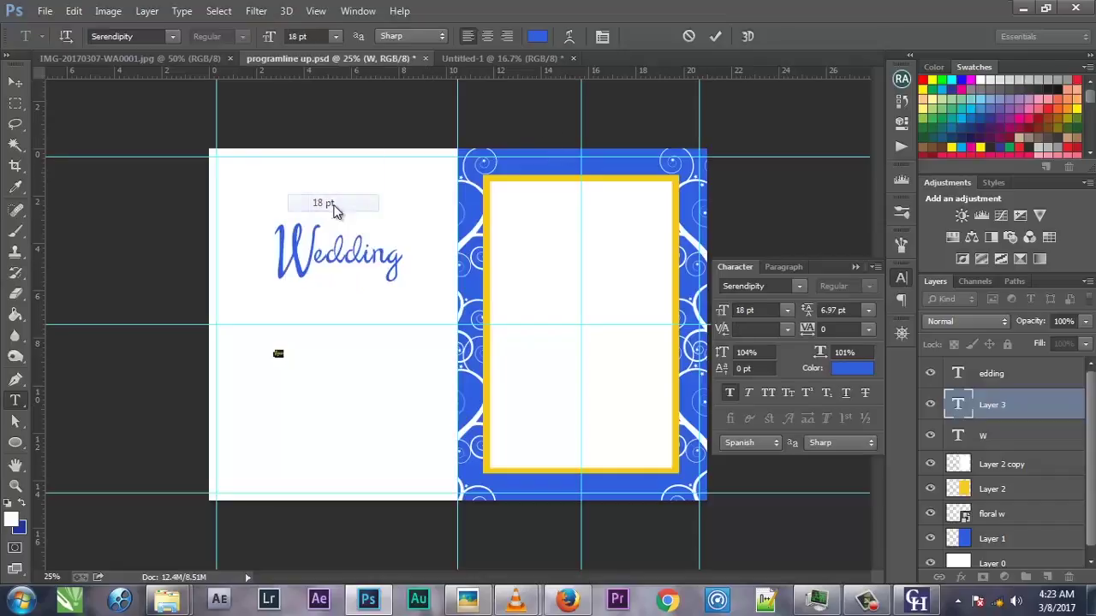
{"action": "type", "text": "Reception"}
{"action": "left_click", "coordinate": [299, 353]}
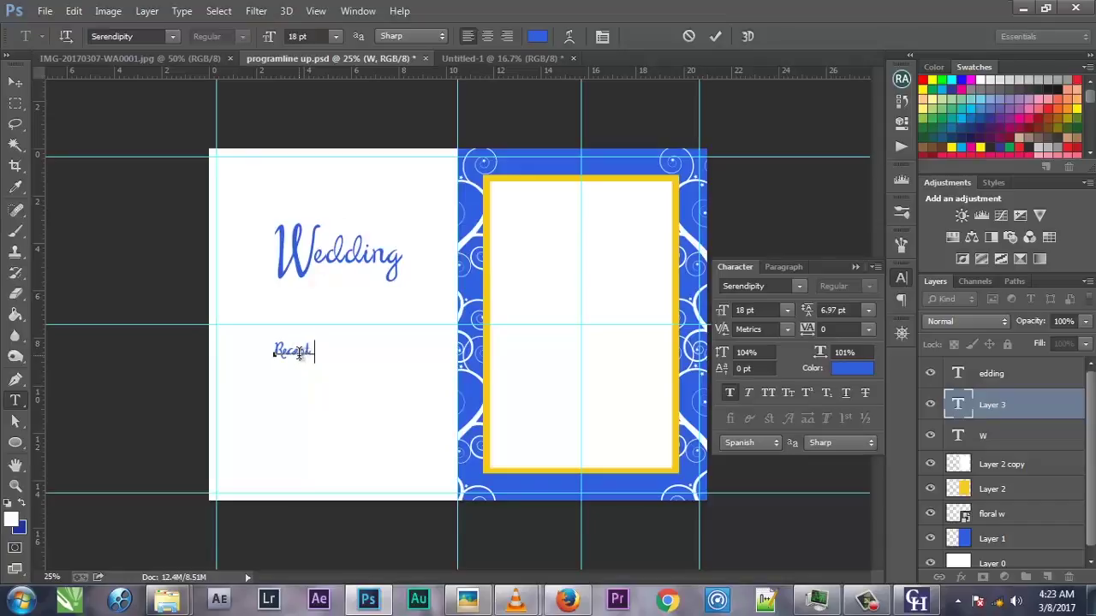
{"action": "left_click", "coordinate": [715, 36]}
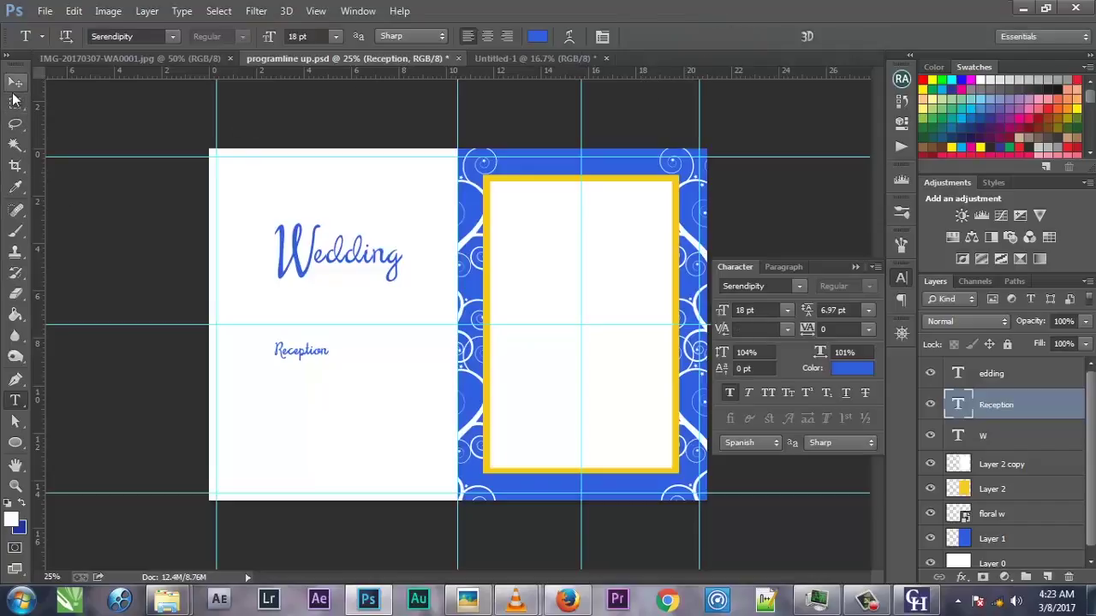
{"action": "left_click", "coordinate": [15, 81]}
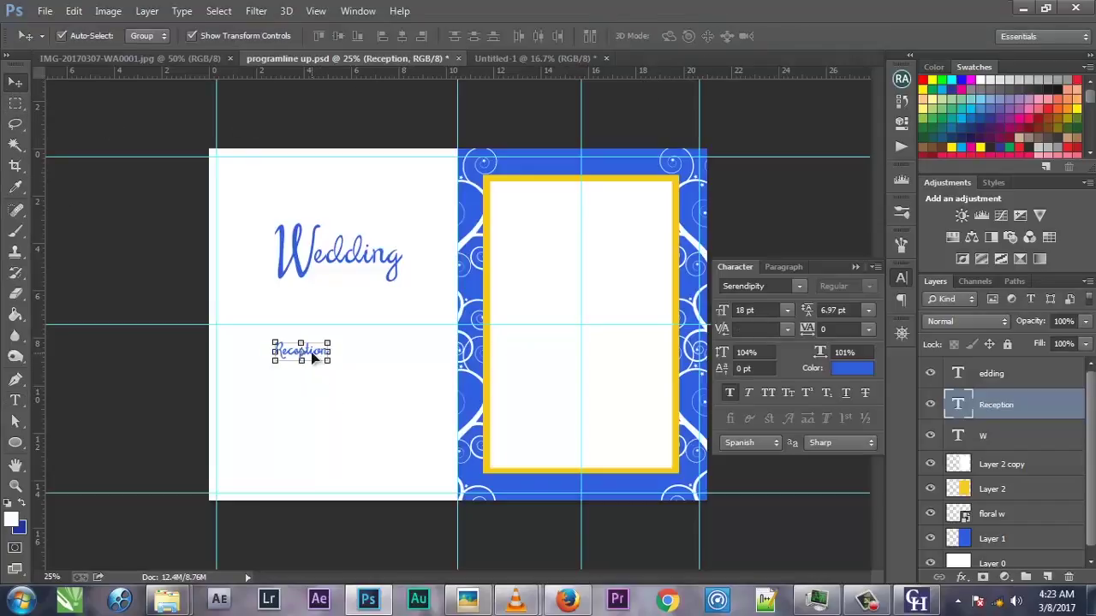
{"action": "mouse_move", "coordinate": [313, 358]}
{"action": "left_mouse_down"}
{"action": "mouse_move", "coordinate": [361, 282]}
{"action": "mouse_move", "coordinate": [344, 284]}
{"action": "left_mouse_up"}
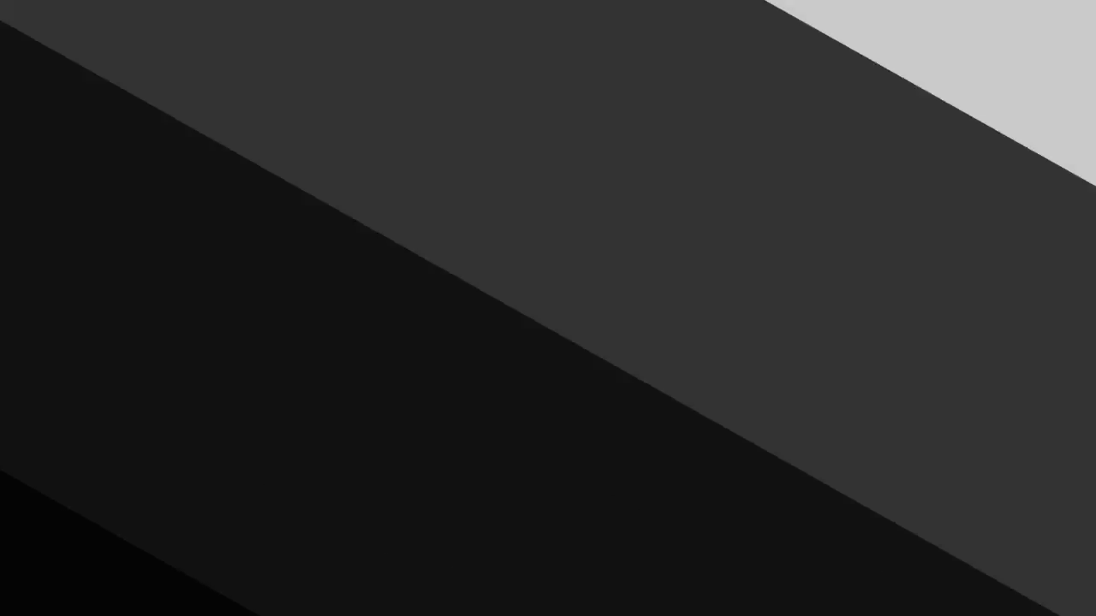